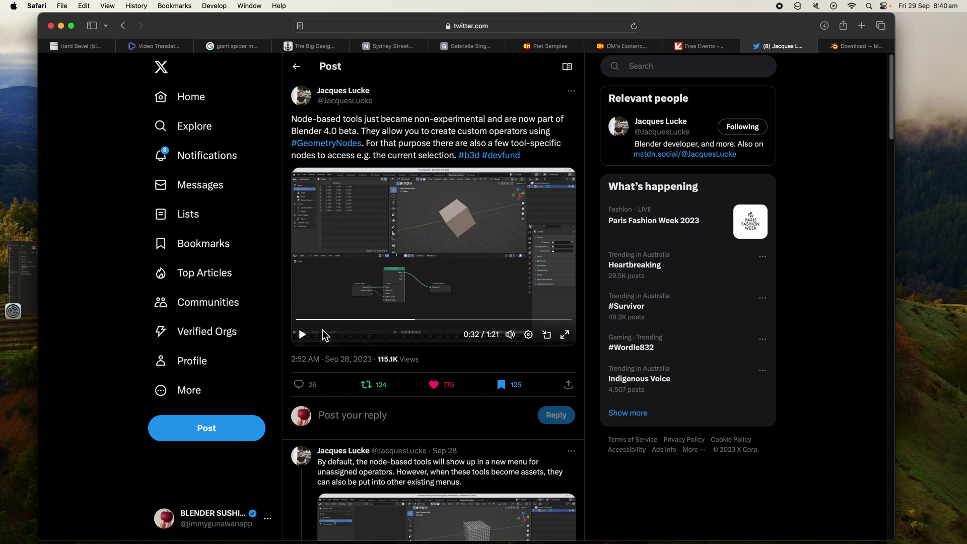
Play the post's video demonstrating node-based tools in Blender 4.0 beta
left_click(303, 334)
left_click_drag(425, 327, 468, 324)
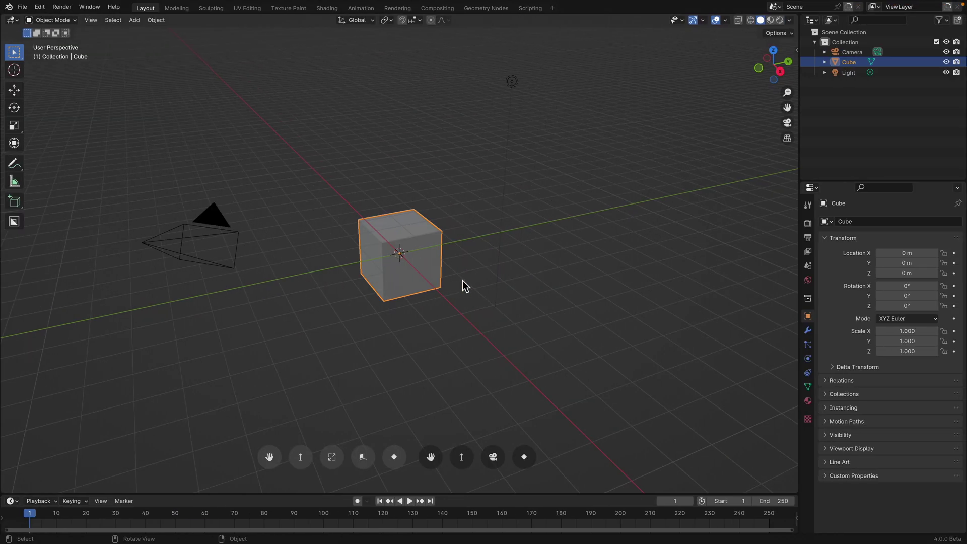
Switch to Blender, show the cube's modifier properties, and split the 3D viewport horizontally with a Geometry Node Editor in the upper area
middle_click_drag(463, 280, 391, 278)
scroll(413, 280, "up", 3)
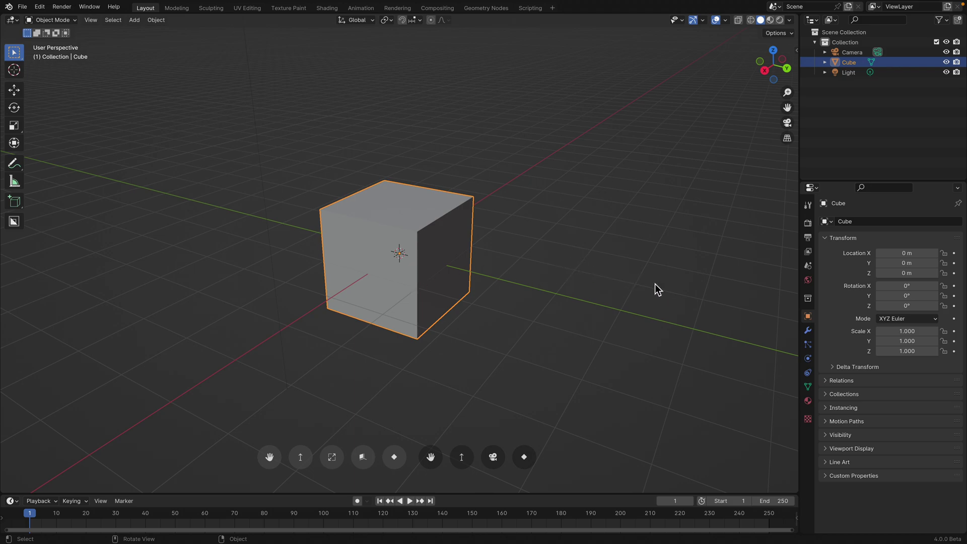
left_click(808, 330)
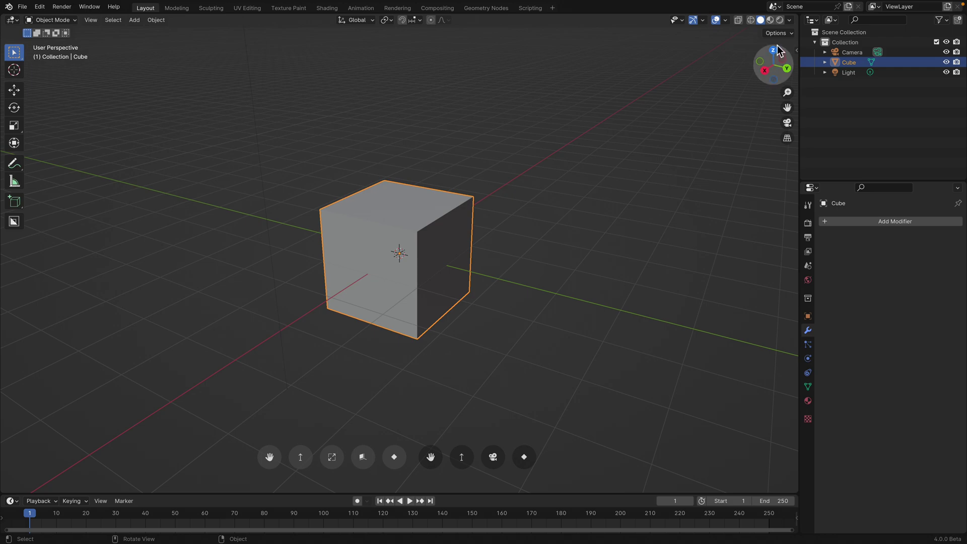
left_click_drag(797, 20, 797, 243)
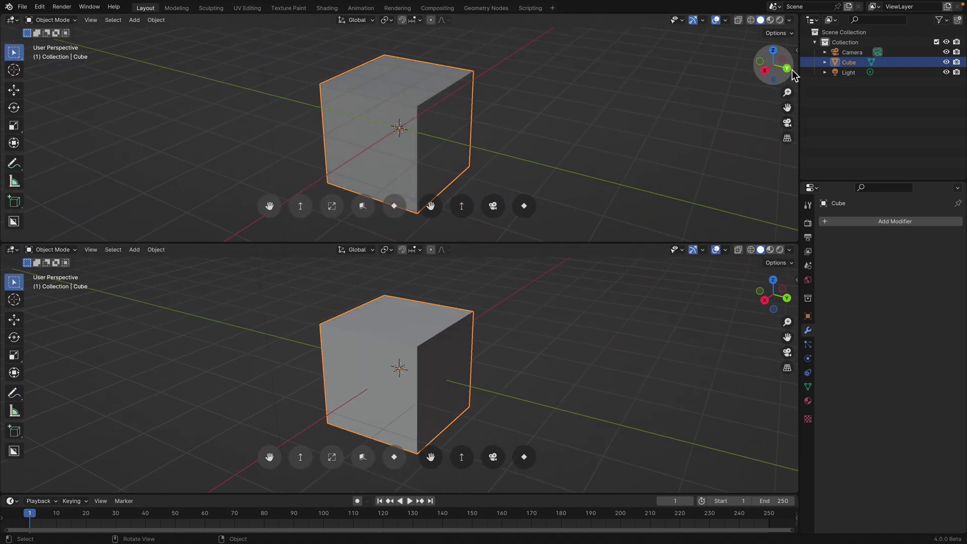
left_click(50, 20)
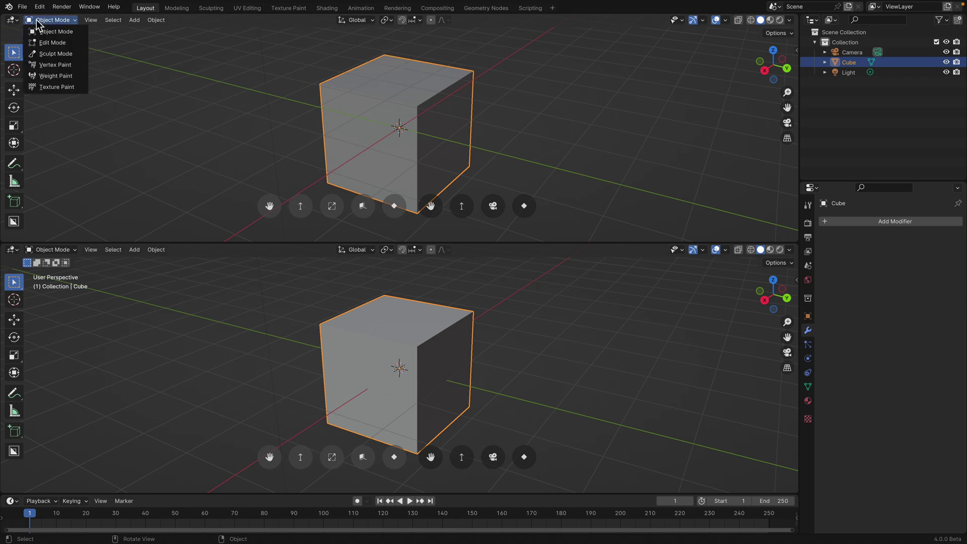
left_click(12, 20)
left_click(48, 103)
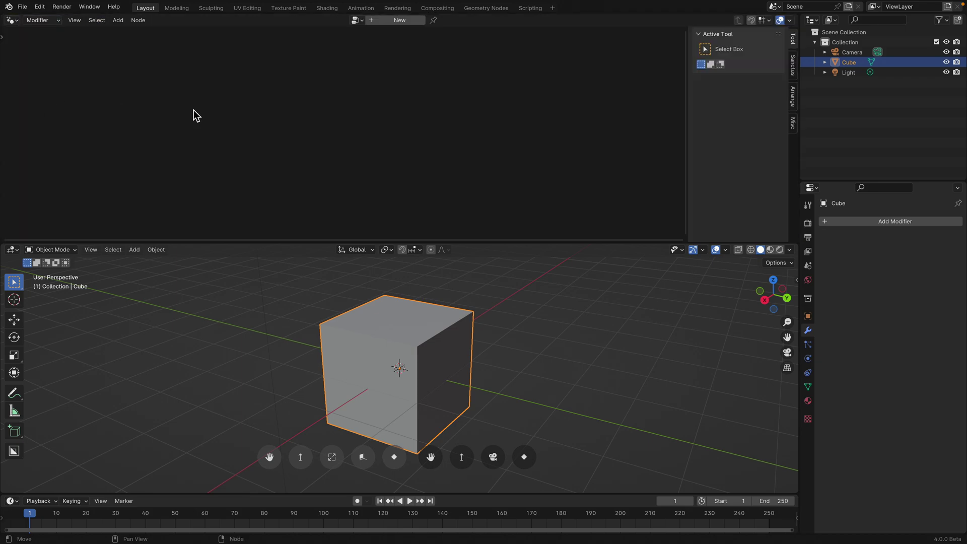
Create a new Geometry Nodes modifier node group on the cube and hide the node editor's sidebar
left_click(389, 21)
scroll(448, 149, "up", 5)
middle_click_drag(445, 148, 443, 123)
scroll(443, 123, "up", 2)
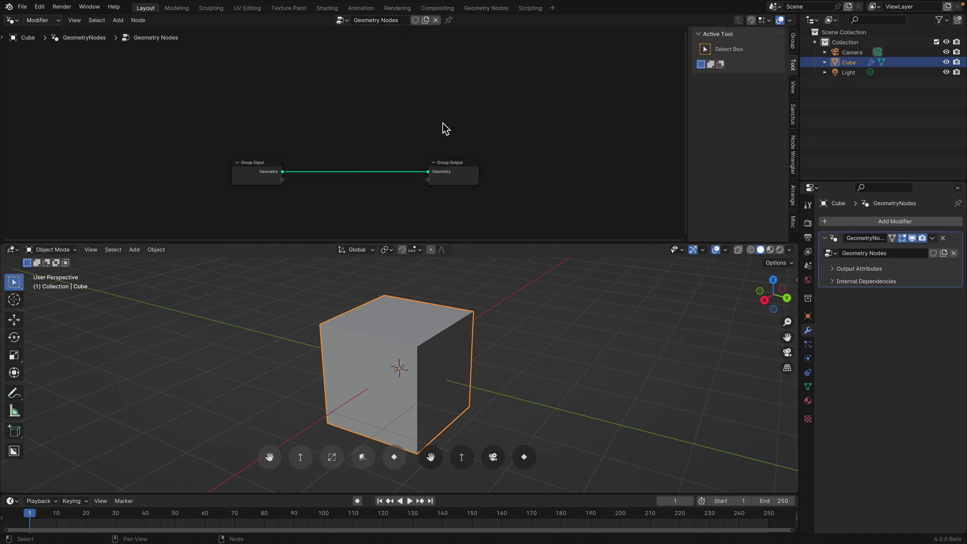
left_click_drag(693, 98, 842, 109)
middle_click_drag(511, 329, 416, 271)
scroll(370, 183, "up", 1)
scroll(330, 119, "up", 2)
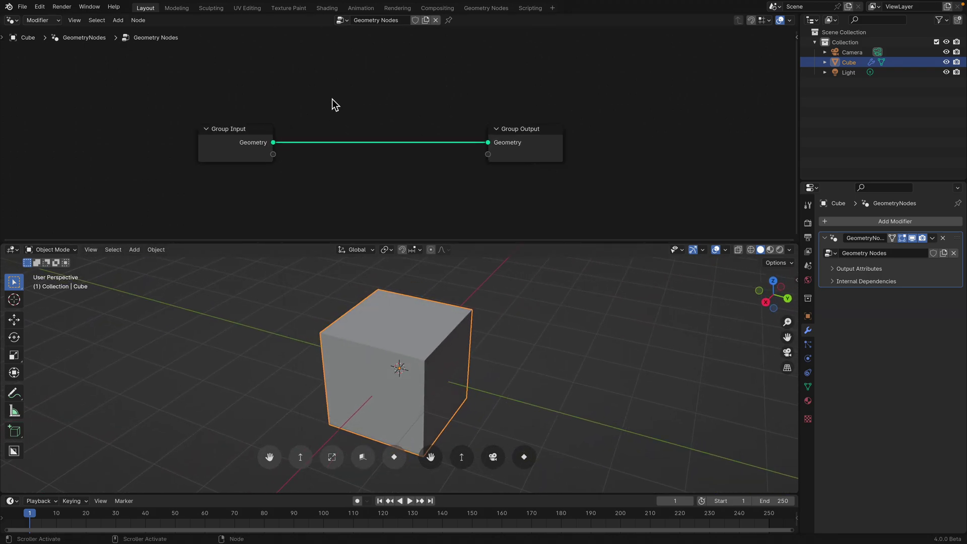
key("shift+a")
mouse_move(331, 37)
key("Escape")
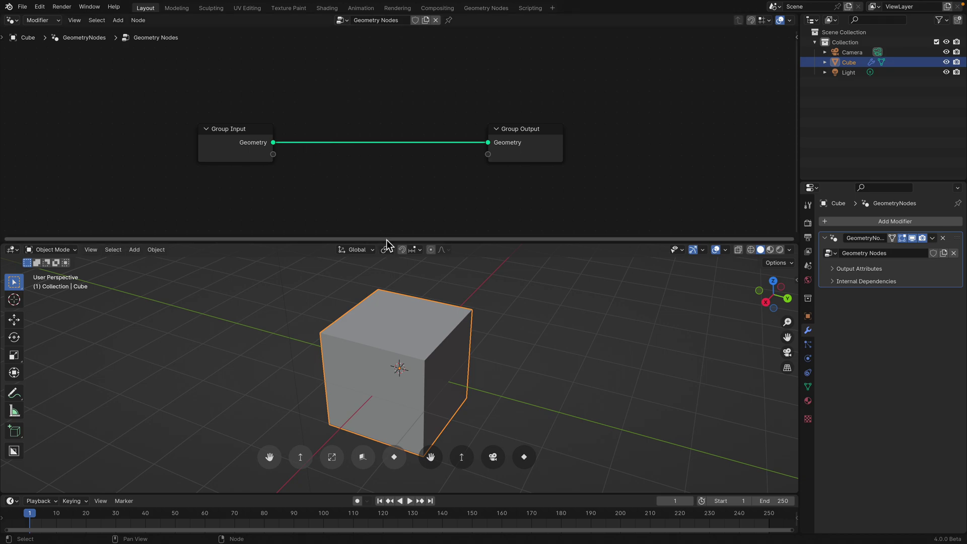
middle_click_drag(437, 320, 432, 306)
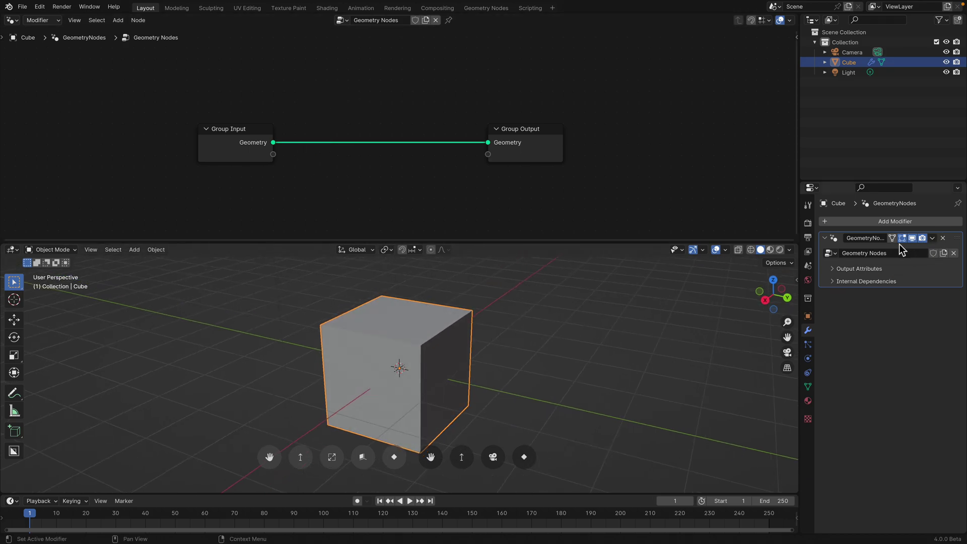
Set the geometry nodes type to Tool and create a new tool node group
left_click(55, 23)
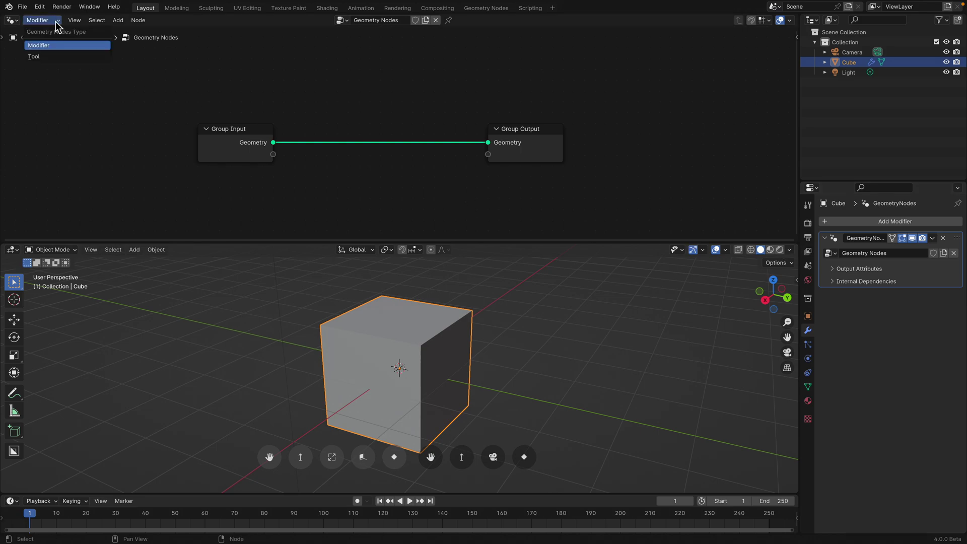
left_click(71, 56)
middle_click_drag(434, 374, 425, 376)
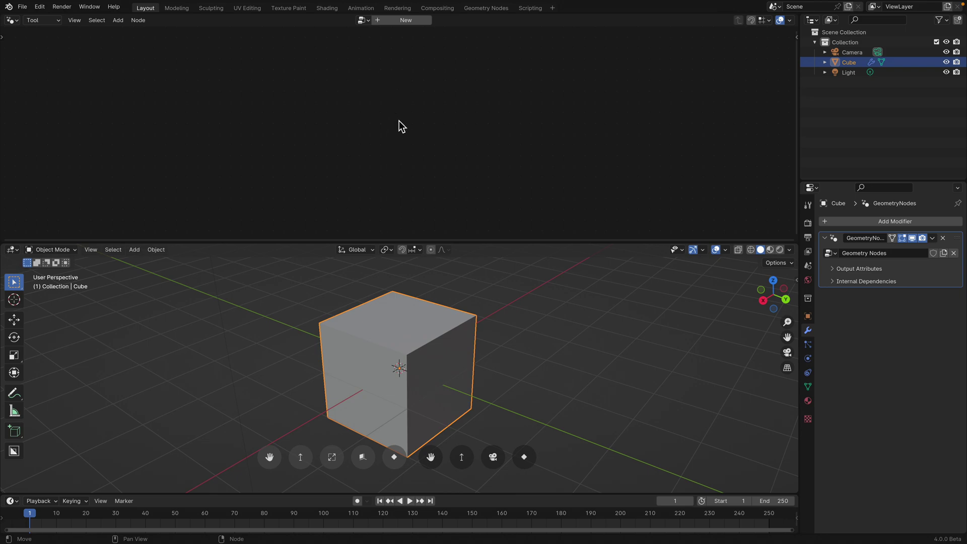
left_click(391, 22)
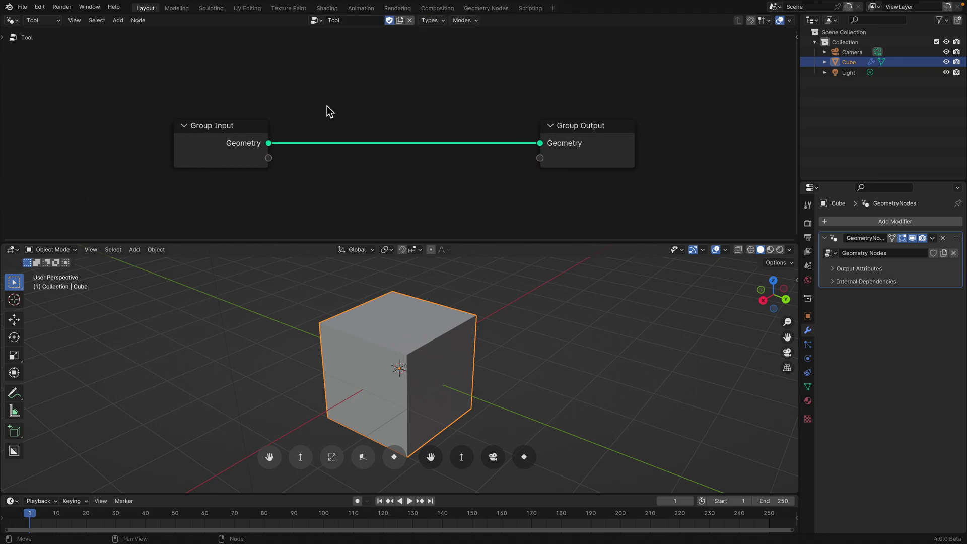
Add a Selection node above the Group Input node and shift the Group Output node slightly
key("shift+a")
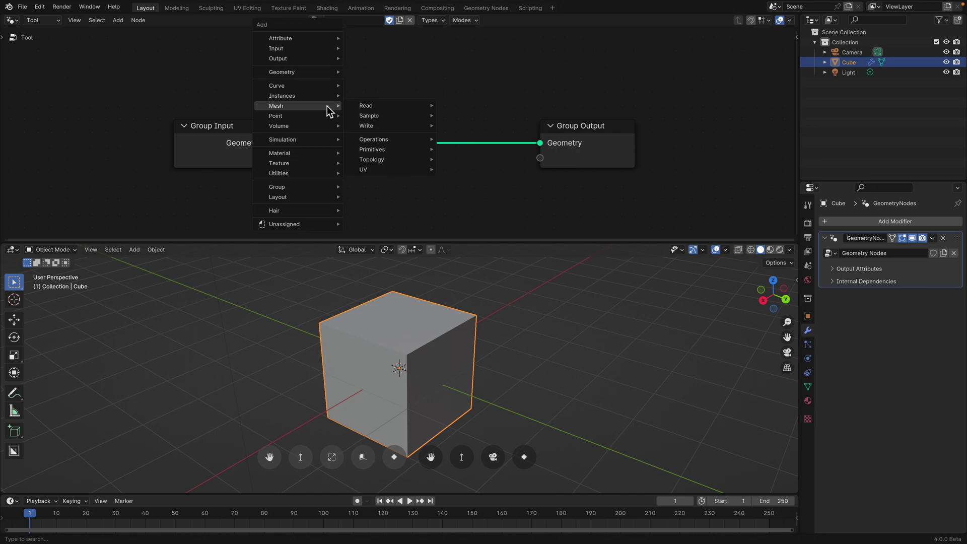
key("Escape")
key("shift+a")
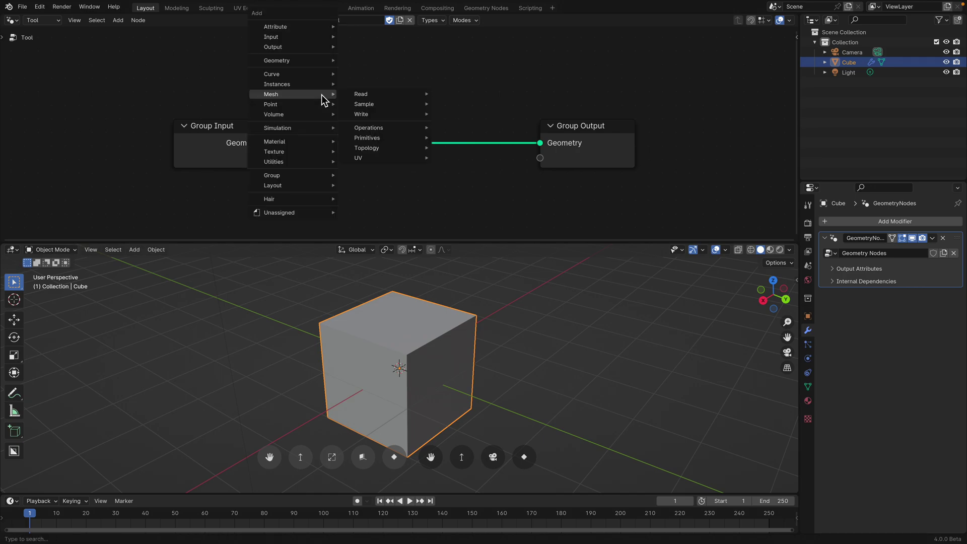
type("selec")
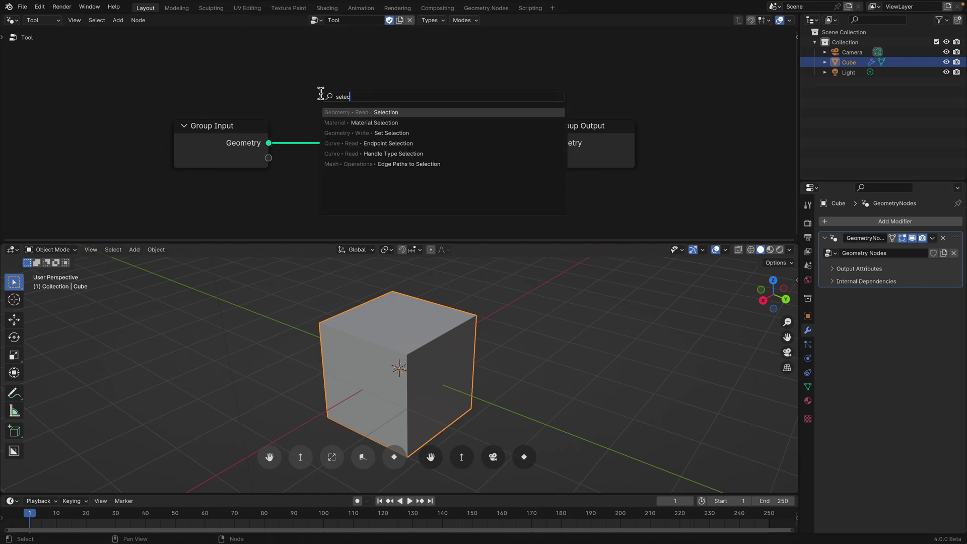
left_click(393, 115)
left_click(208, 68)
scroll(308, 78, "down", 1)
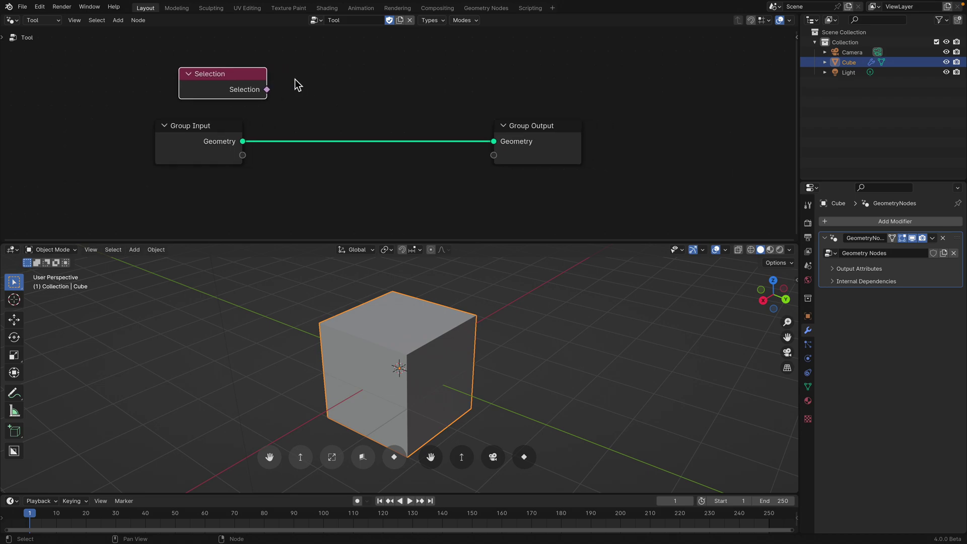
scroll(297, 84, "down", 1)
left_click(513, 126)
Select two adjacent side faces of the cube in Edit Mode with face selection, and return to Object Mode
middle_click_drag(471, 379, 443, 348)
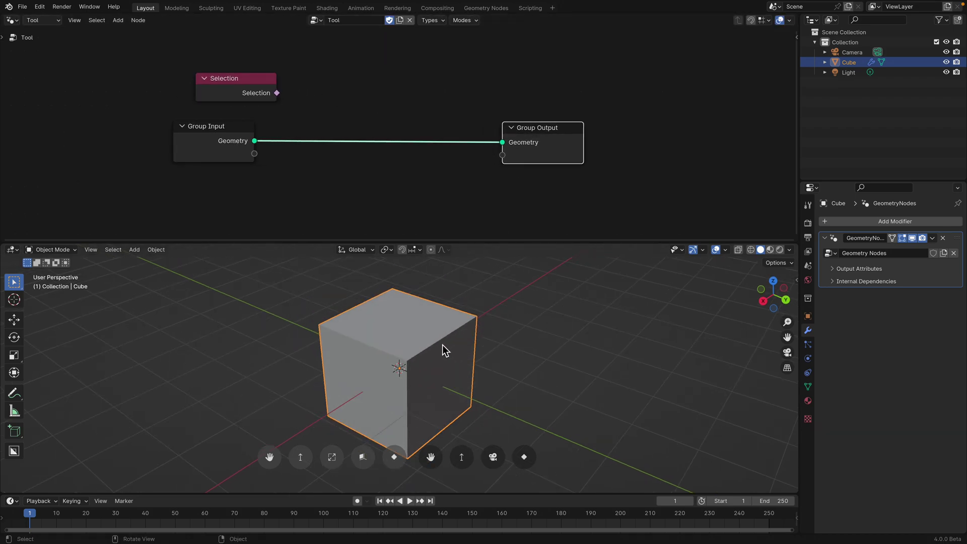
key("Tab")
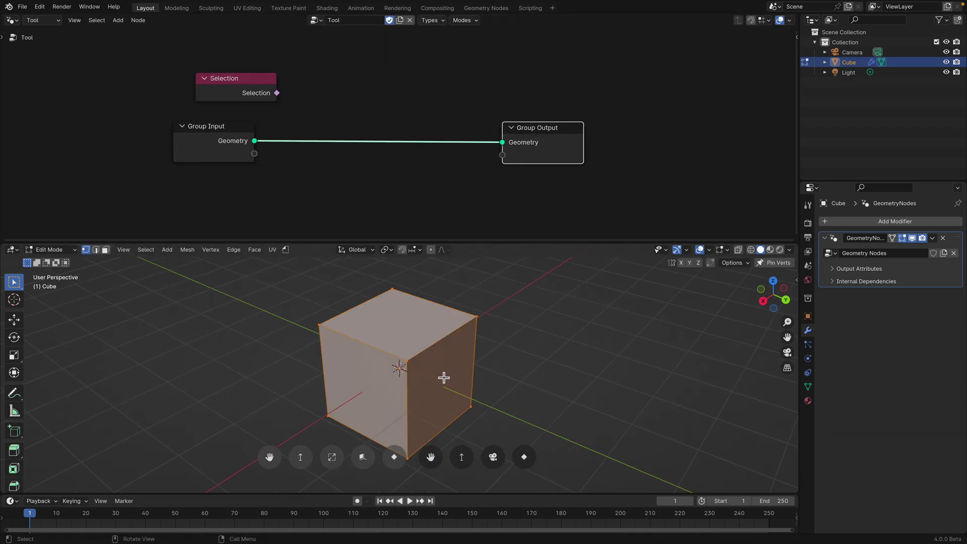
key("2")
key("3")
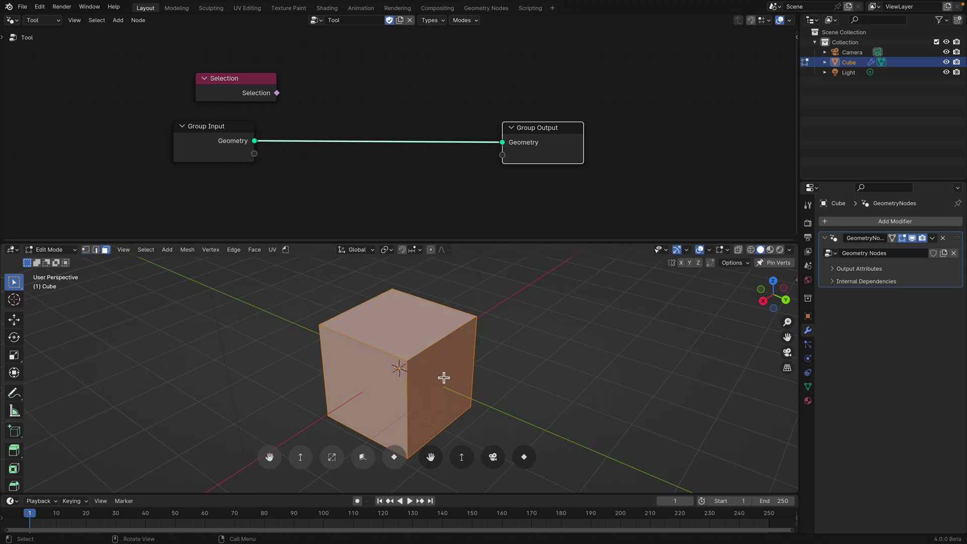
key("2")
key("3")
left_click(445, 377)
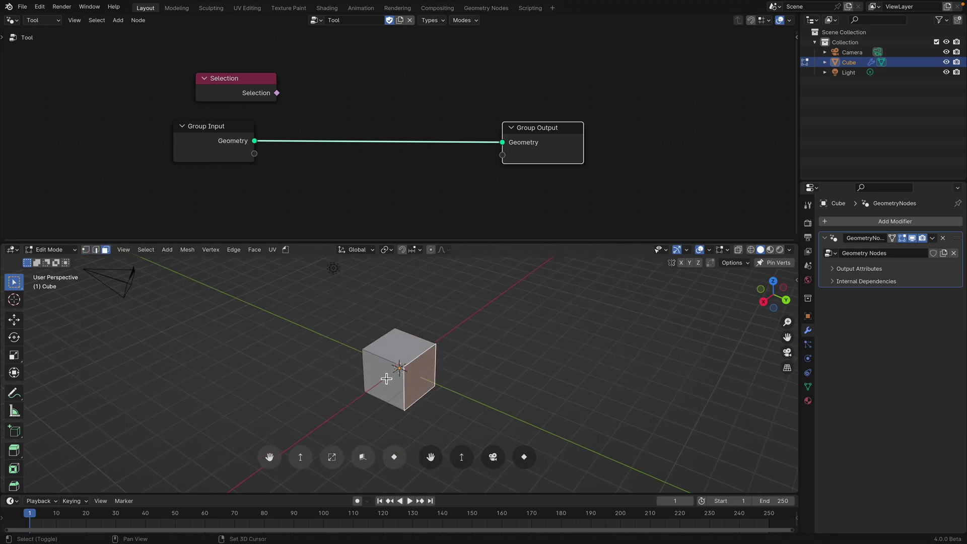
left_click(386, 379, "shift")
middle_click_drag(401, 396, 426, 365)
key("Tab")
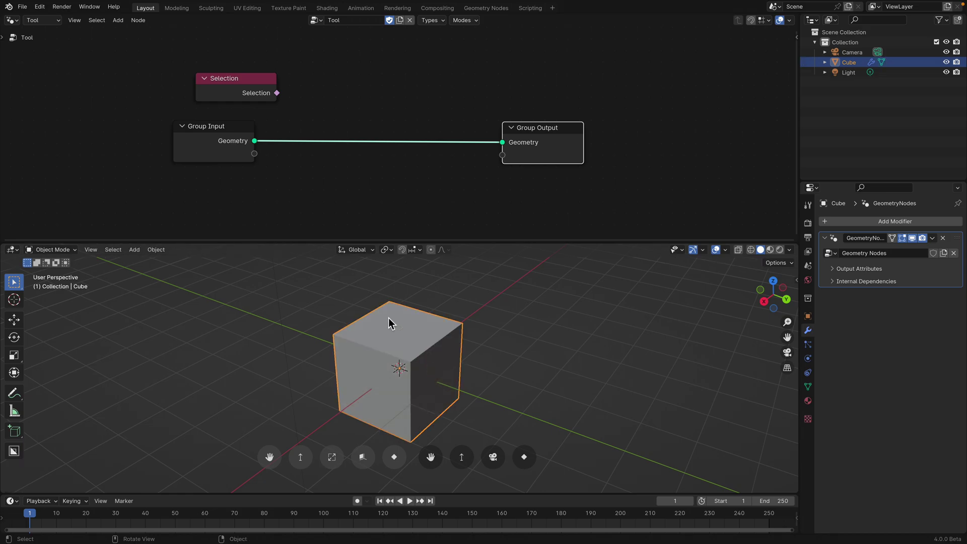
Insert an Extrude Mesh node on the link between Group Input and Group Output
key("shift+a")
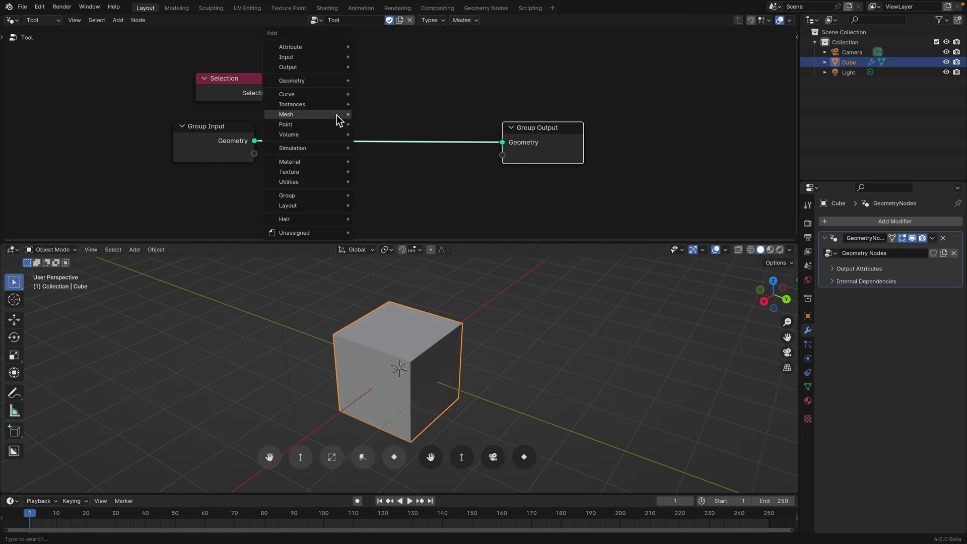
left_click(418, 74)
key("shift+a")
type("ext")
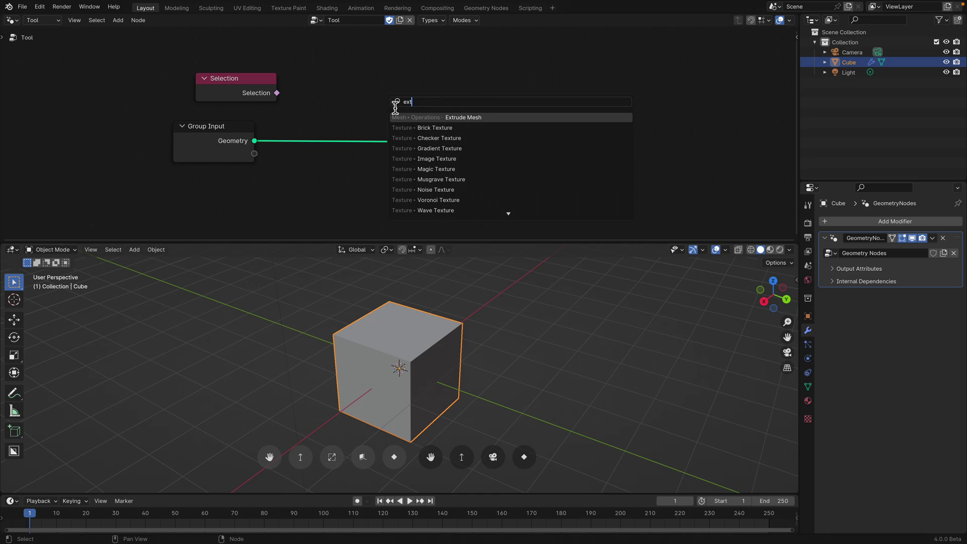
key("Return")
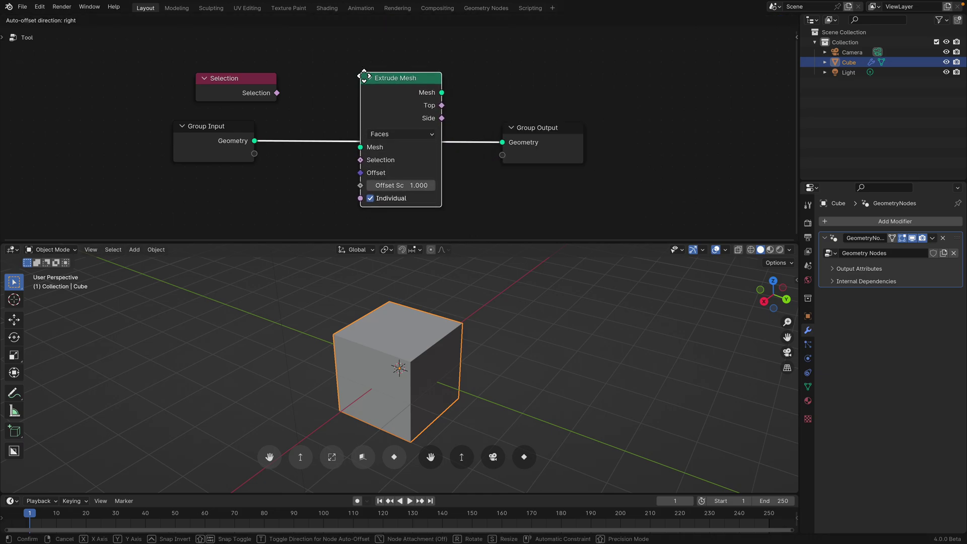
left_click(361, 74)
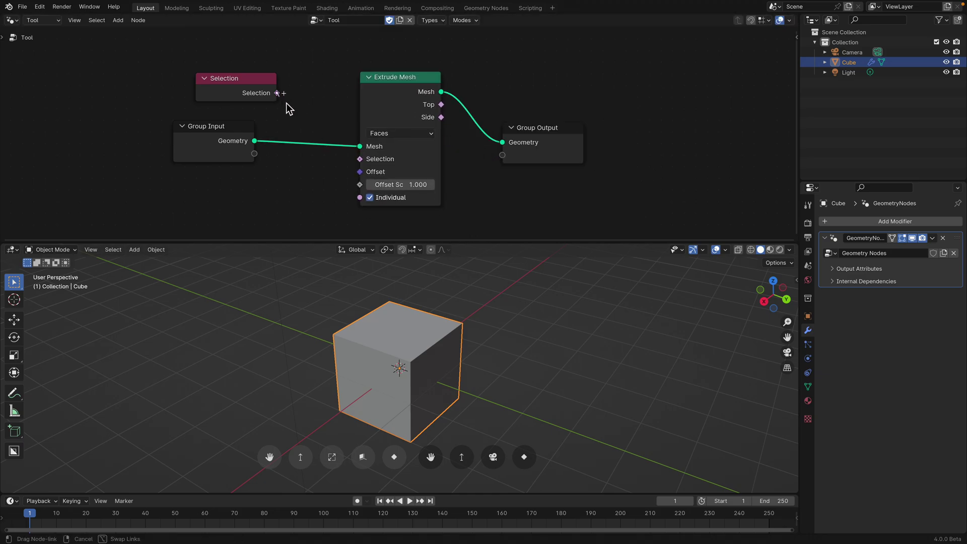
Link the Selection node to Extrude Mesh's Selection input and set its Offset Scale to 0.820, moving Group Output clear of the node
left_click_drag(278, 93, 361, 158)
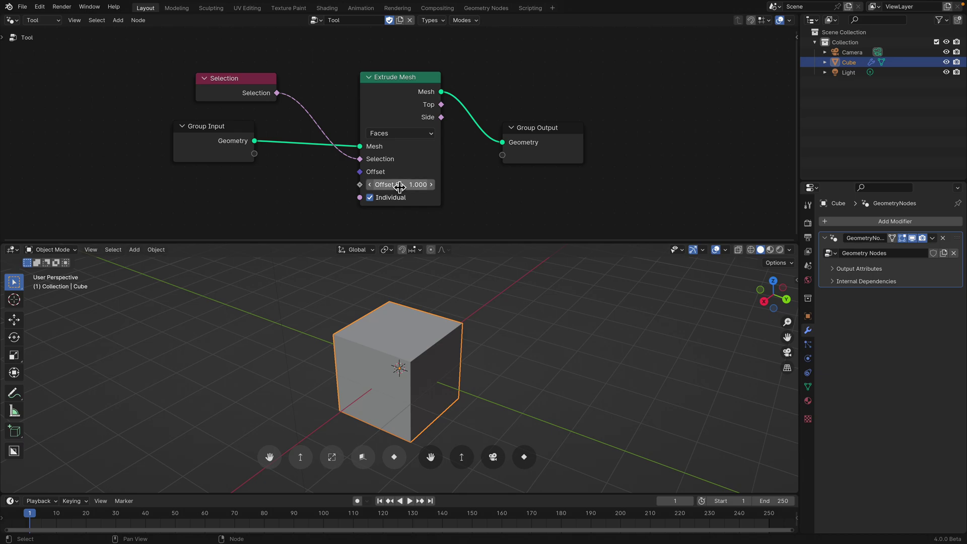
mouse_move(398, 184)
left_mouse_down("shift")
mouse_move(388, 184)
mouse_move(403, 185)
left_mouse_up("shift")
left_click_drag(525, 135, 546, 120)
middle_click_drag(479, 262, 470, 351)
left_click(388, 198)
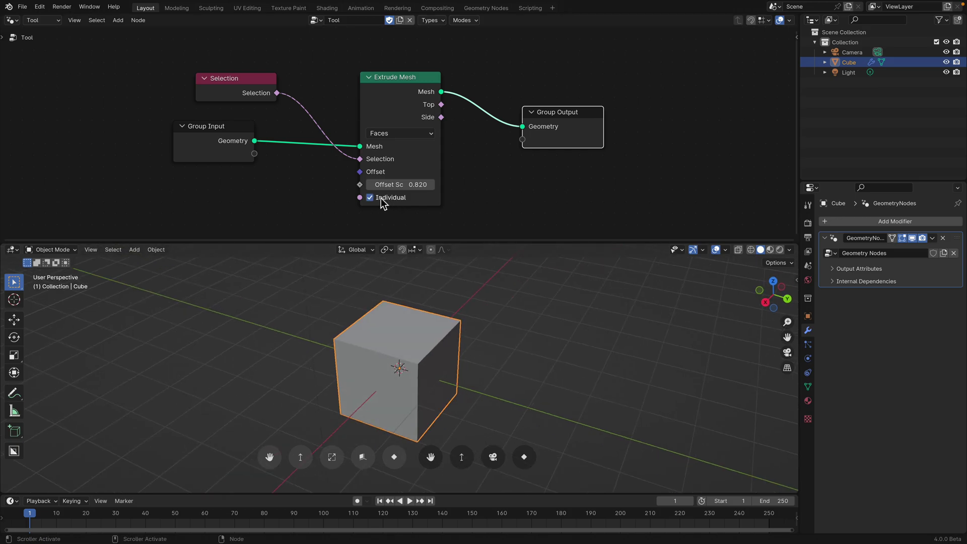
Put the cube into Edit Mode and enlarge the 3D viewport by shrinking the node editor above it
middle_click_drag(434, 322, 349, 313)
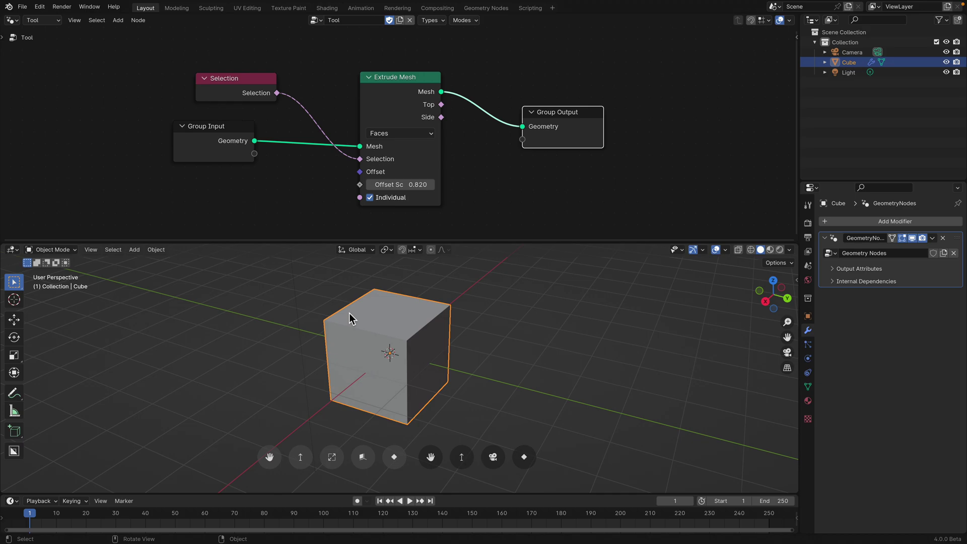
key("Tab")
key("Tab")
key("Tab")
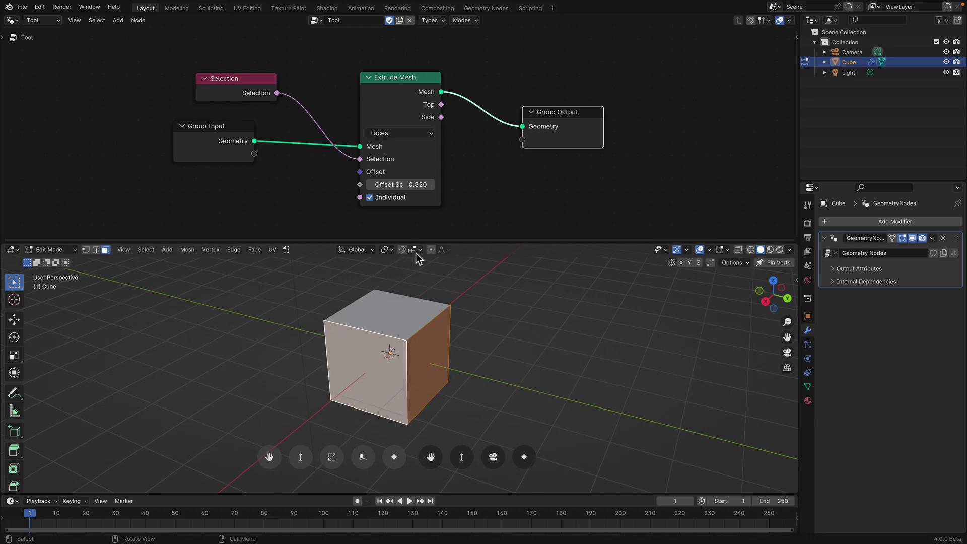
left_click_drag(421, 246, 421, 208)
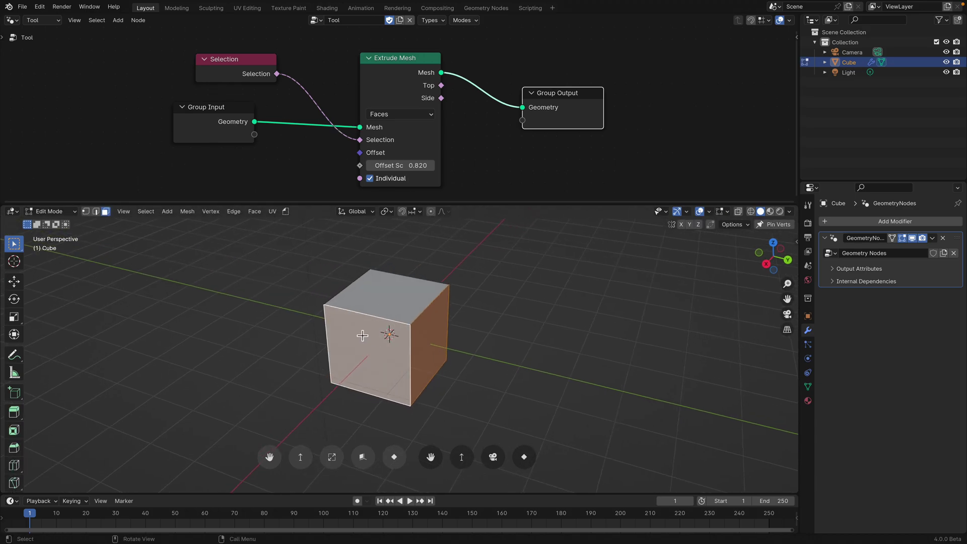
scroll(413, 146, "down", 1)
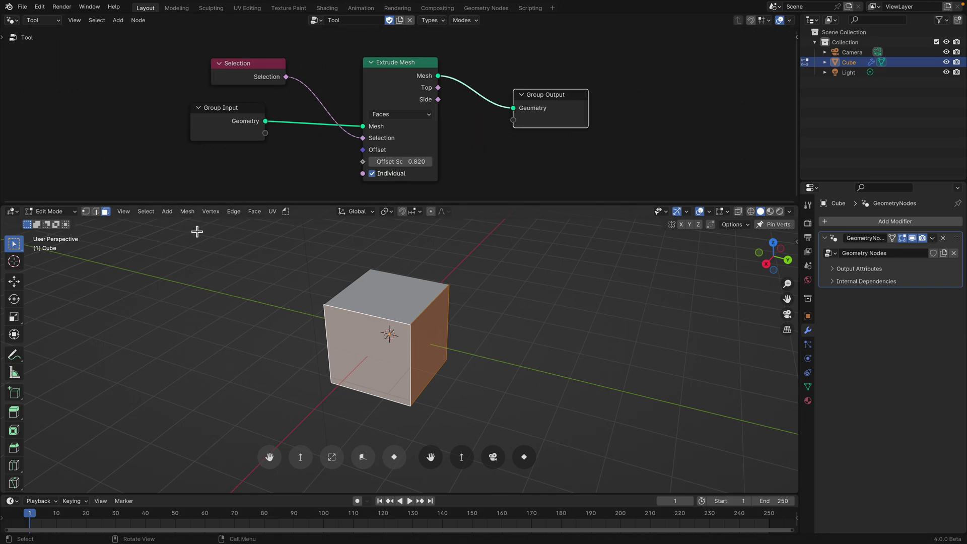
Reselect the cube's two adjacent side faces facing the view, leaving the top face out of the selection
right_click(313, 309)
middle_click_drag(373, 283, 372, 285)
left_click(373, 284, "shift")
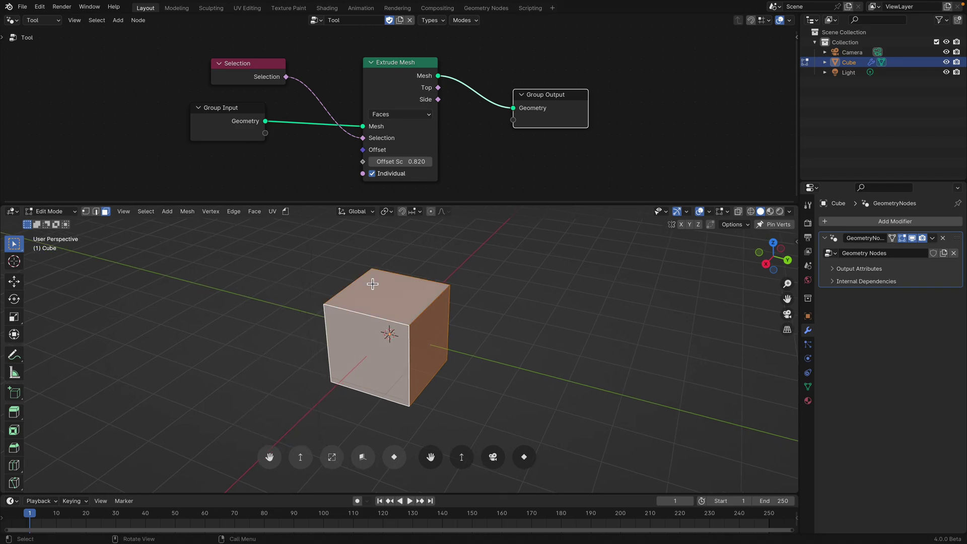
left_click(374, 323)
left_click(435, 339, "shift")
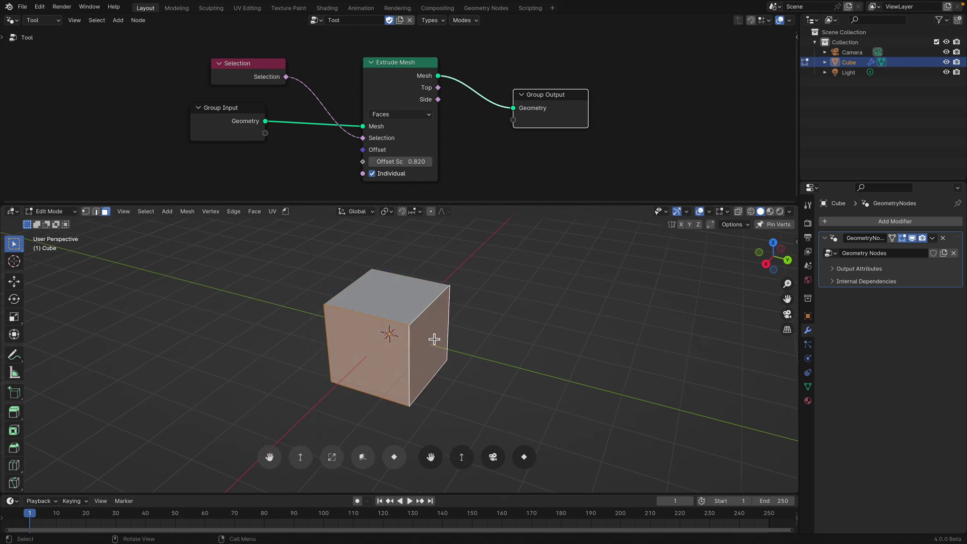
Rename the tool node group as ExtrudeFace
left_click(288, 215)
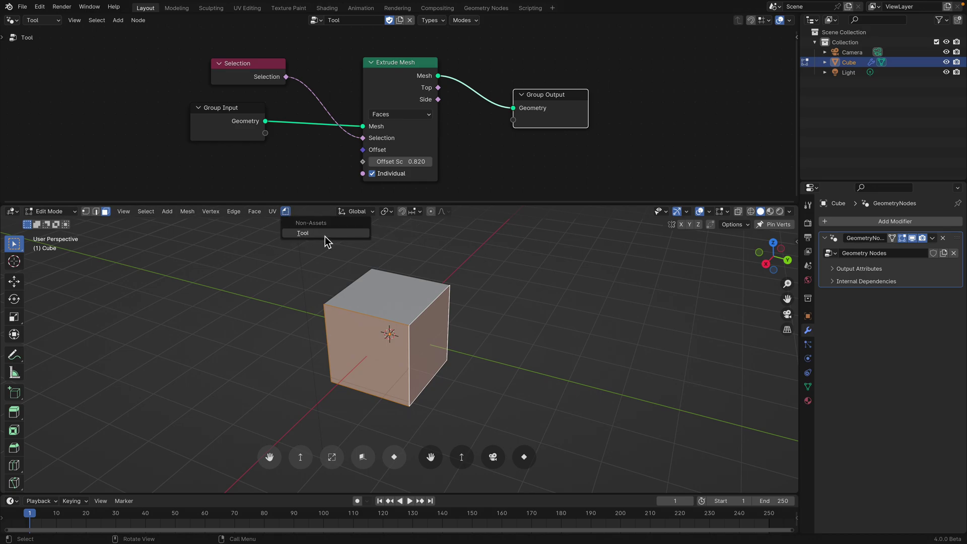
left_click(347, 23)
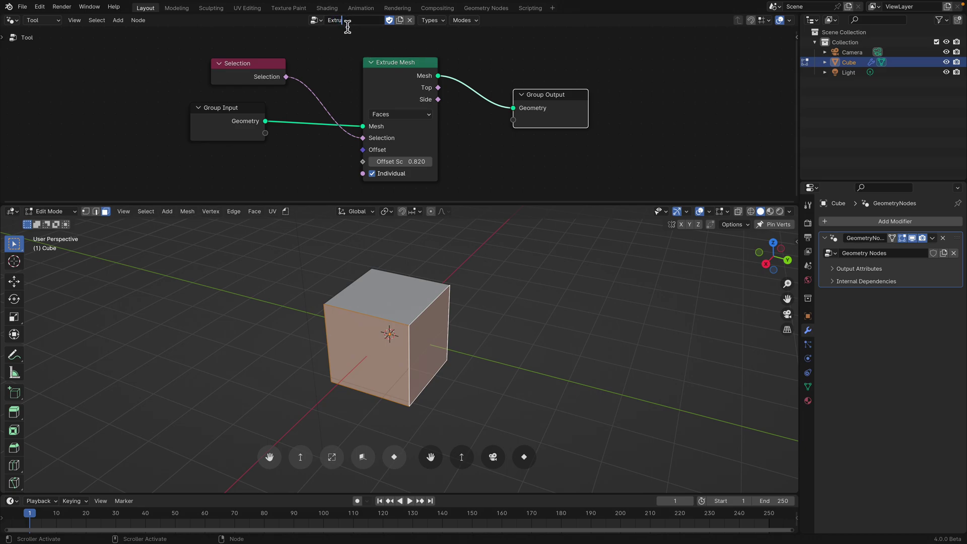
type("ExtrudeFace")
key("Return")
Run the ExtrudeFace tool on the two selected side faces of the cube
left_click(288, 213)
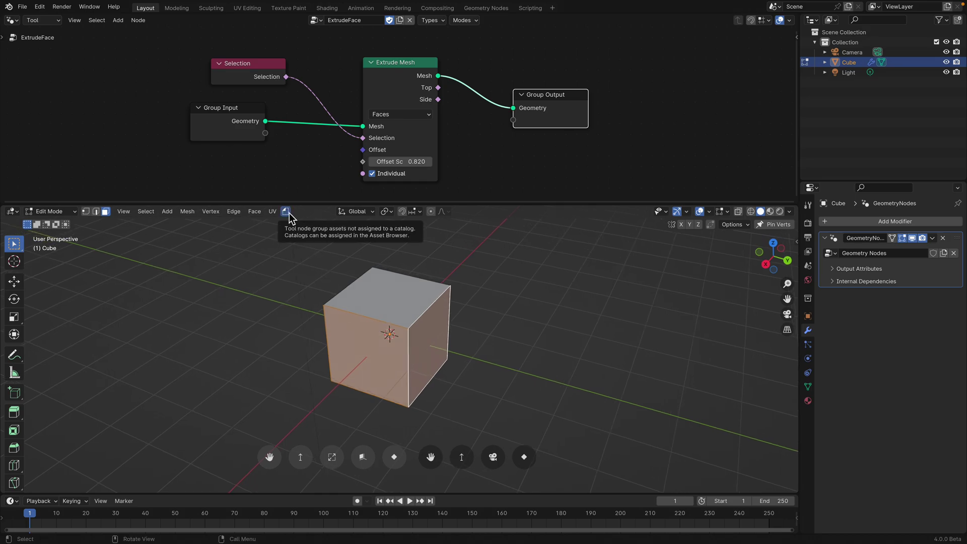
left_click(288, 212)
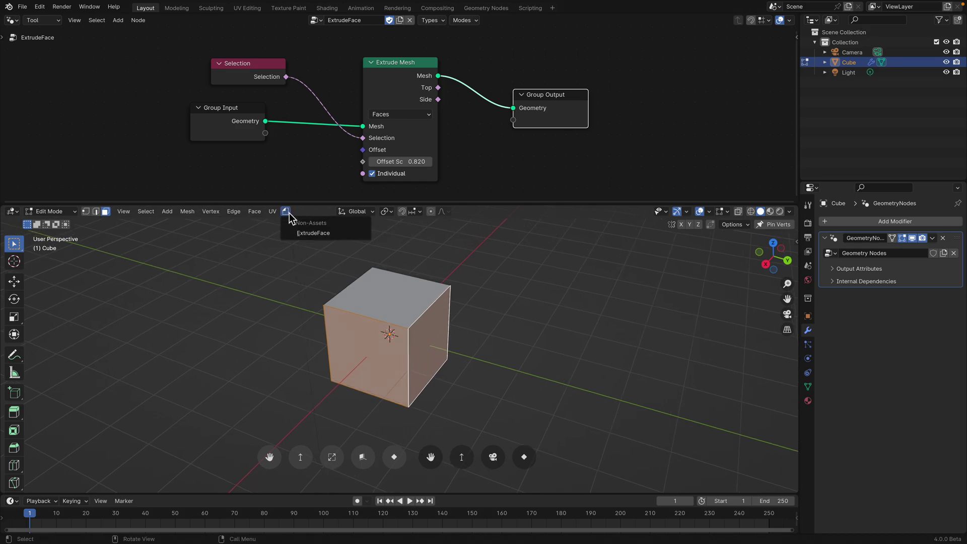
left_click(311, 232)
mouse_move(423, 363)
middle_mouse_down()
mouse_move(385, 367)
mouse_move(421, 371)
mouse_move(421, 354)
middle_mouse_up()
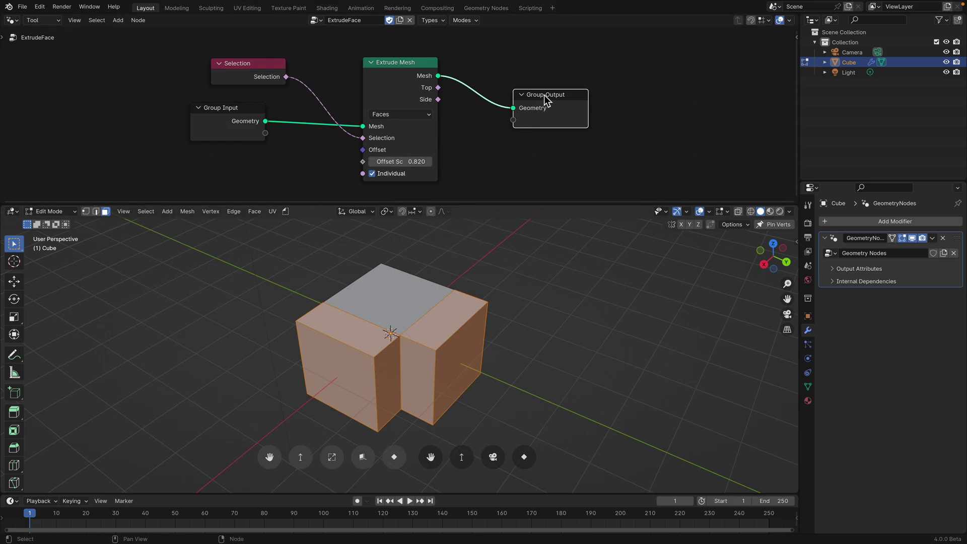
Move Group Output farther from Extrude Mesh to make room for another node, and select only the mesh's top face
left_click_drag(548, 97, 592, 100)
middle_click_drag(412, 319, 439, 324)
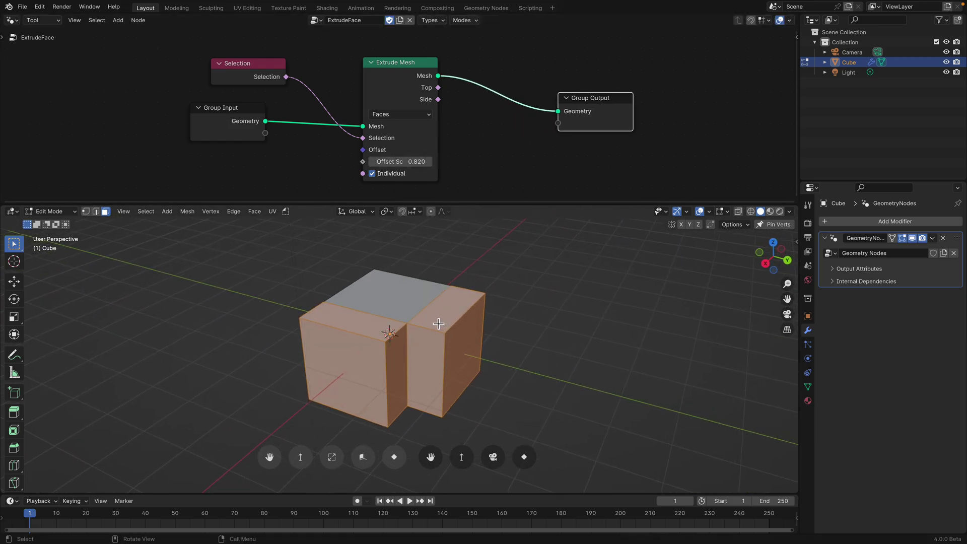
left_click(395, 294)
left_click_drag(594, 101, 639, 106)
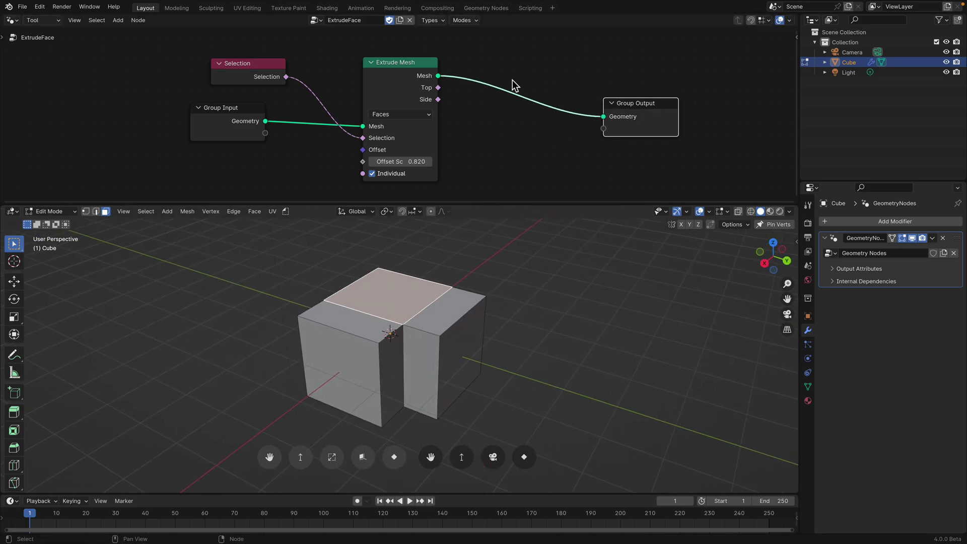
scroll(400, 162, "down", 2)
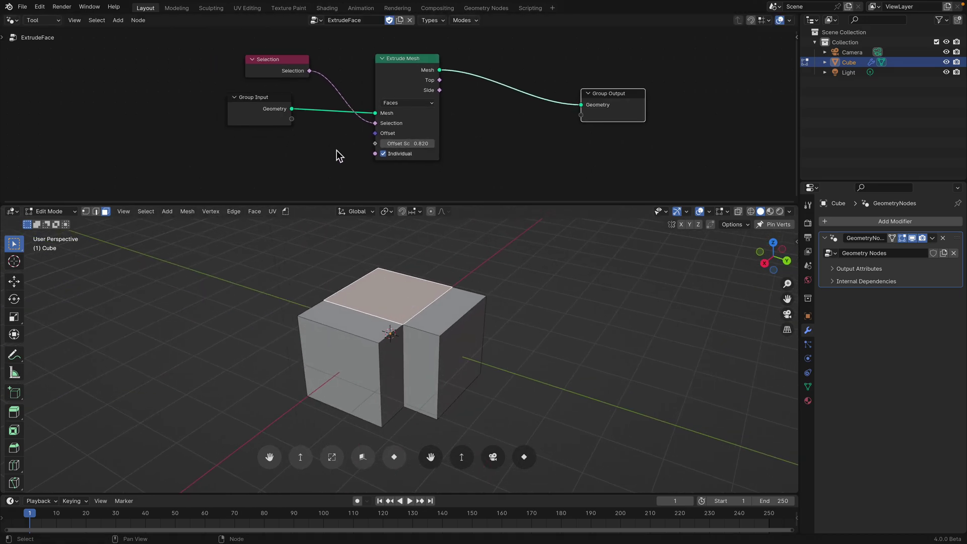
Insert a Scale Elements node between Extrude Mesh and Group Output, and link Extrude Mesh's Top output to its Selection input
key("shift+a")
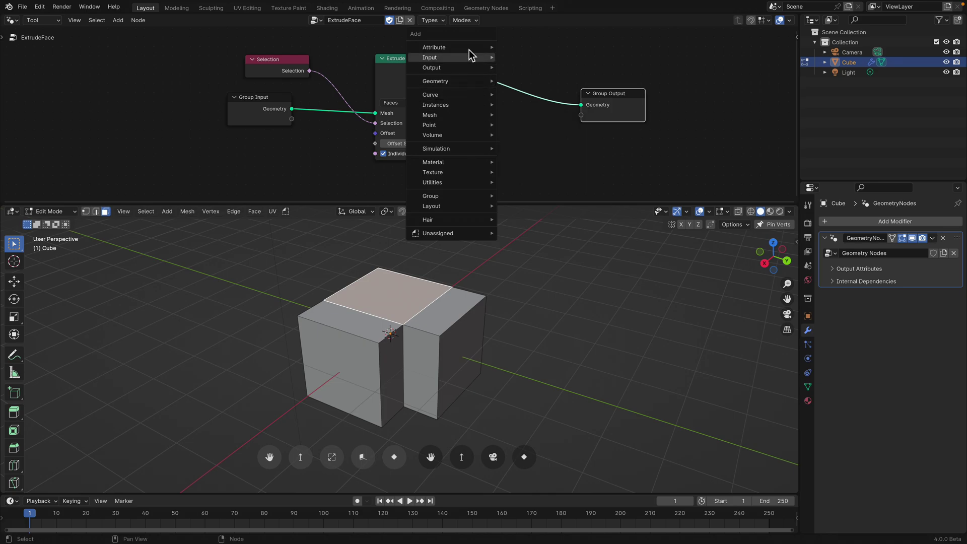
mouse_move(470, 48)
key("Escape")
key("shift+a")
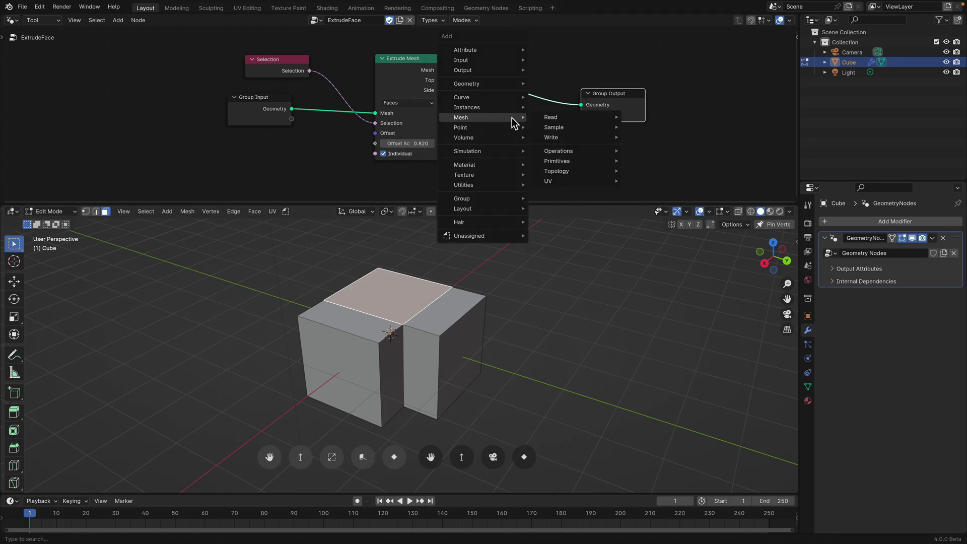
type("scale")
key("Return")
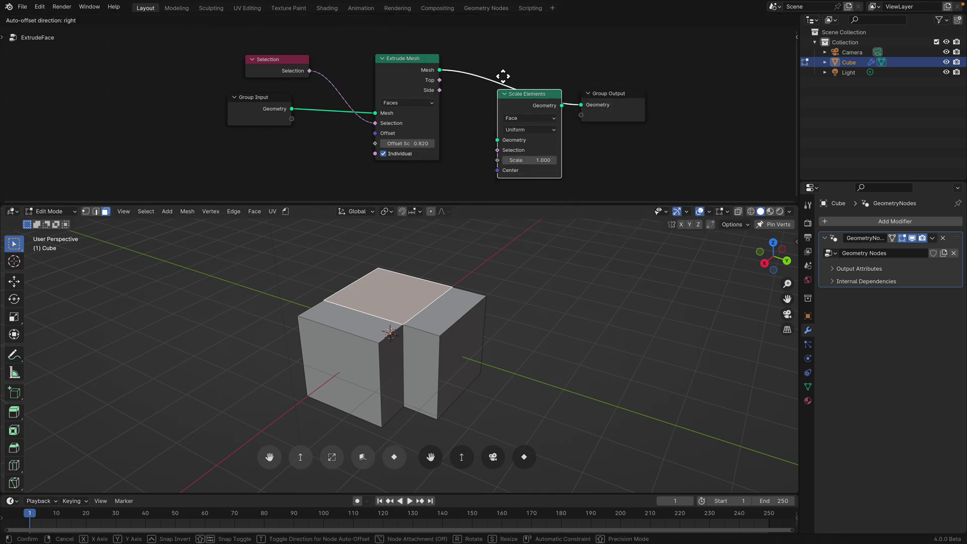
left_click(474, 90)
left_click_drag(439, 80, 479, 116)
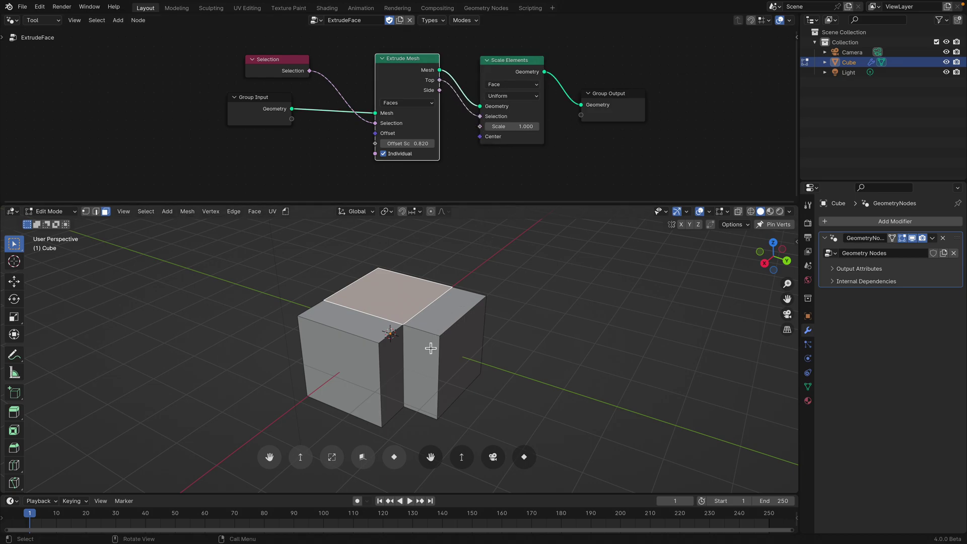
Add an unextruded side face to the top face selection and run ExtrudeFace on both
middle_click_drag(430, 346, 439, 328)
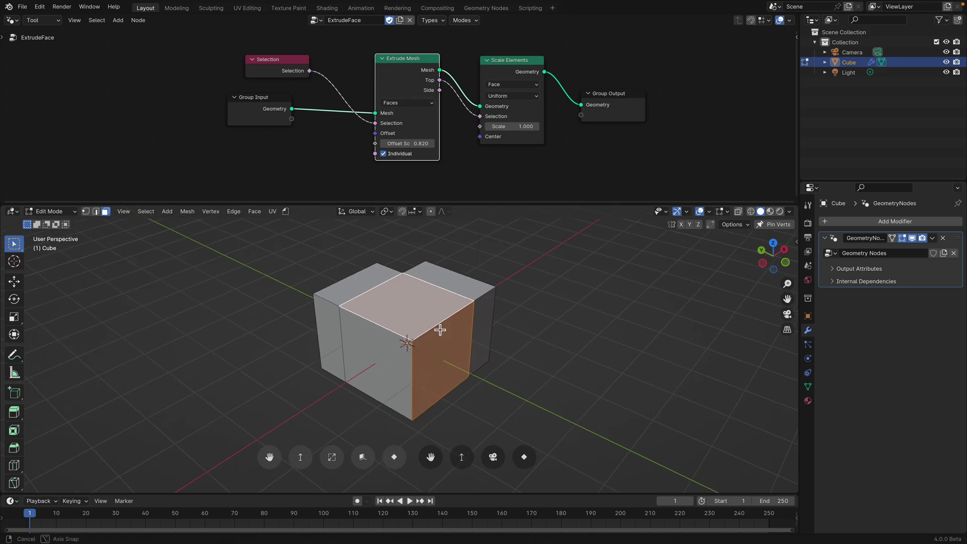
left_click(285, 211)
left_click(308, 233)
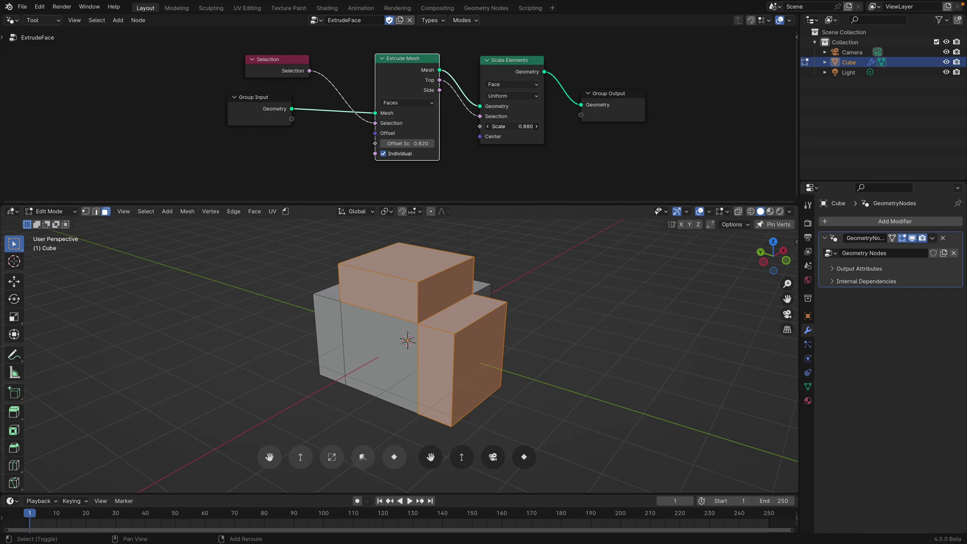
Set the Scale of Scale Elements to 0.240 and select the remaining unextruded side face
left_click_drag(511, 127, 519, 144)
middle_click_drag(401, 328, 462, 317)
key("Tab")
key("Tab")
Add the ExtrudeFace tool to Quick Favorites
key("q")
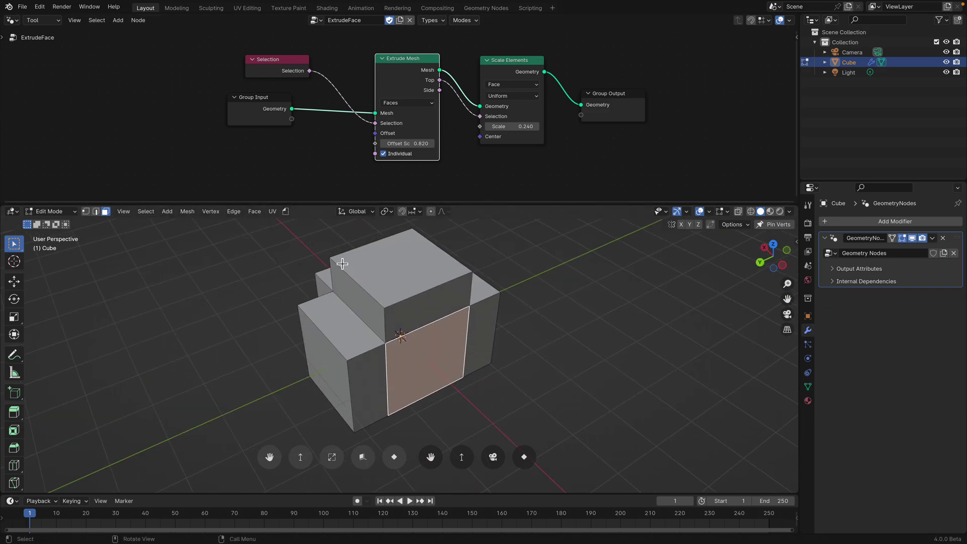
left_click(288, 215)
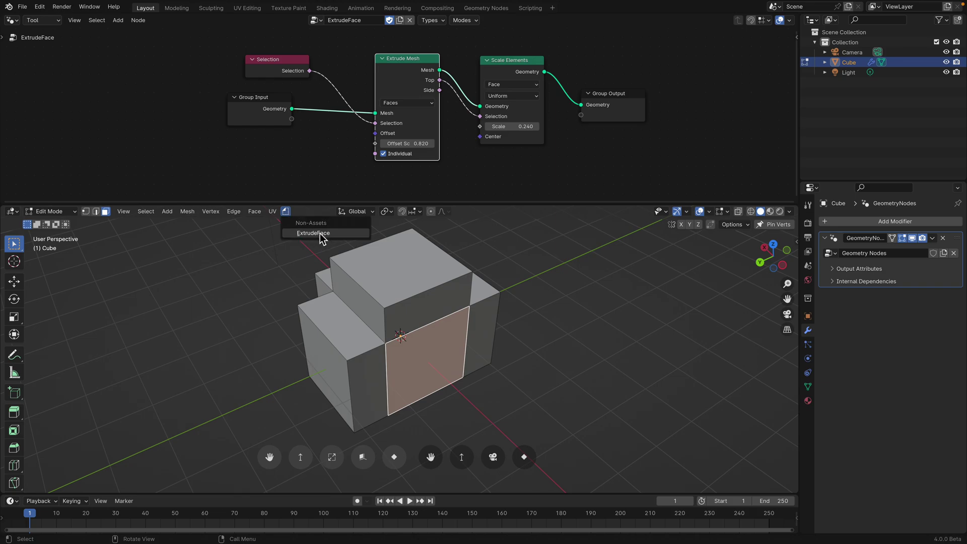
right_click(326, 237)
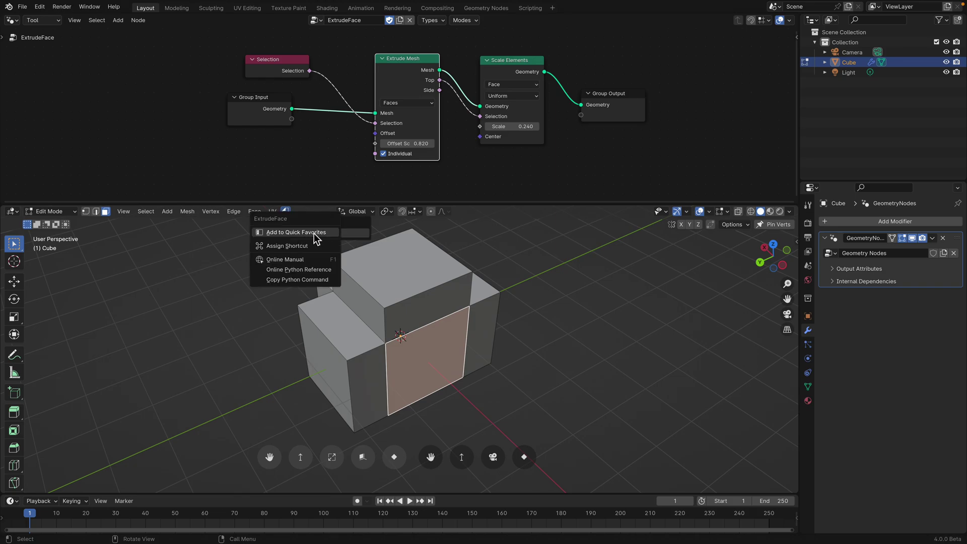
left_click(314, 233)
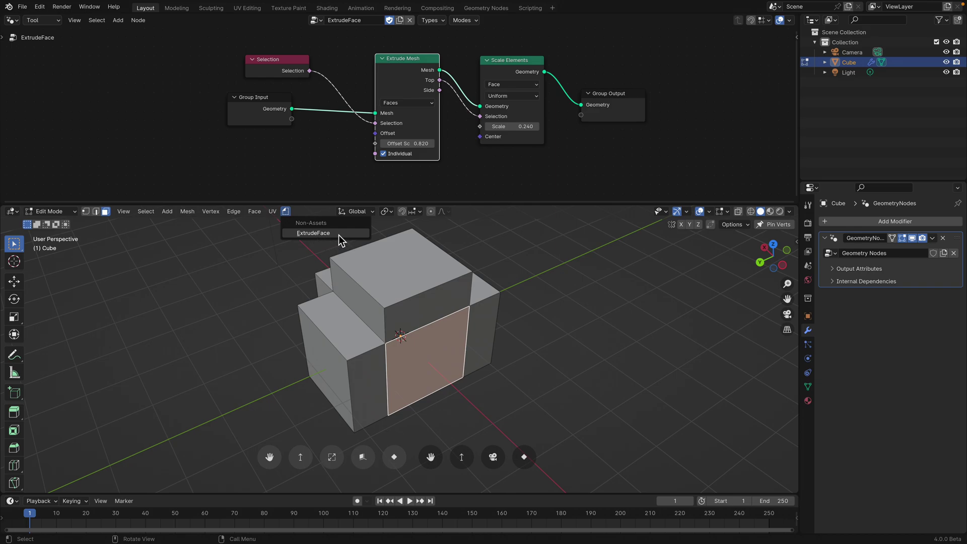
Run ExtrudeFace from Quick Favorites on the selected side face
key("q")
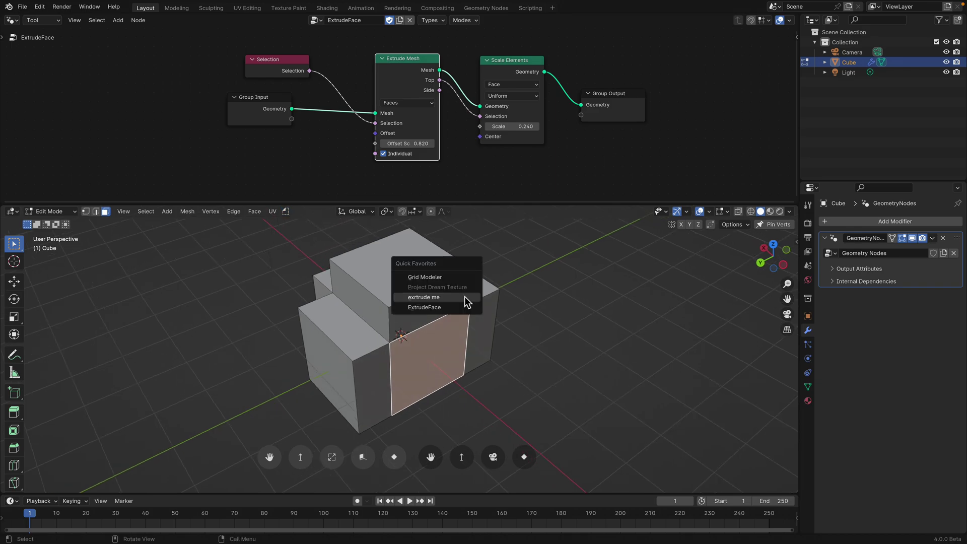
left_click(465, 296)
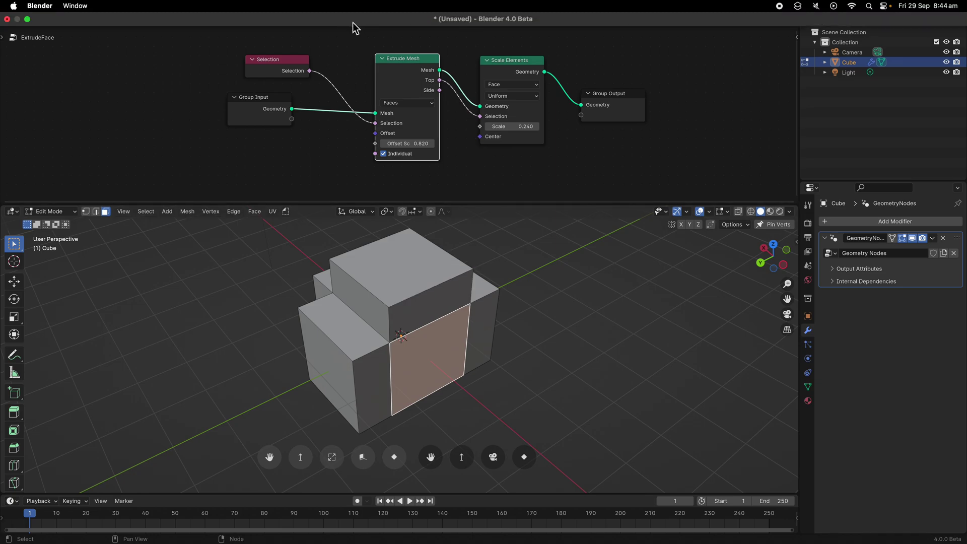
key("q")
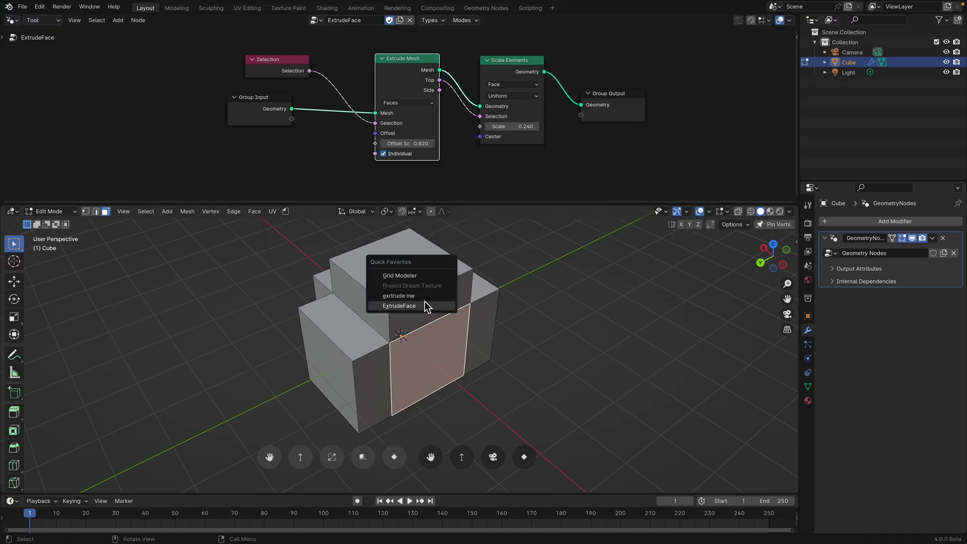
left_click(426, 306)
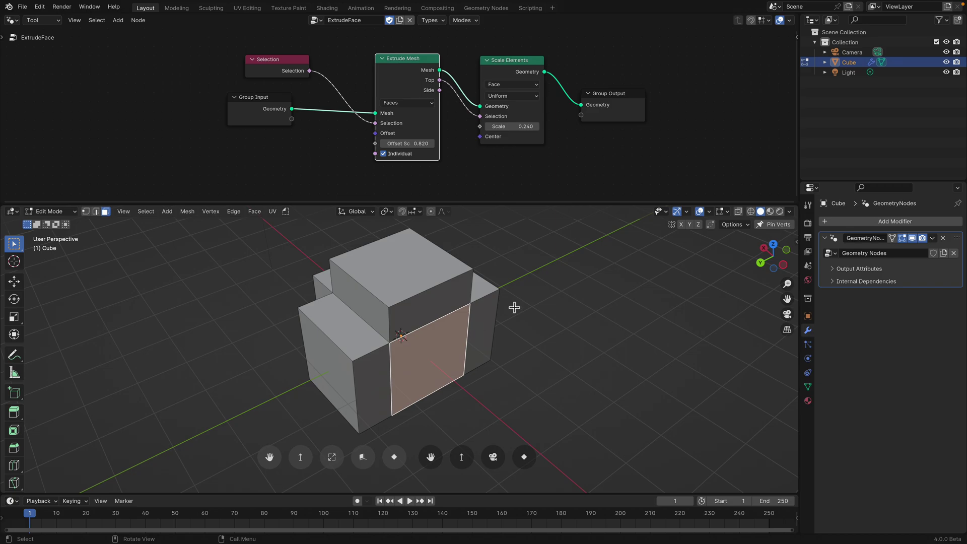
key("q")
left_click(474, 335)
middle_click_drag(464, 354, 492, 322)
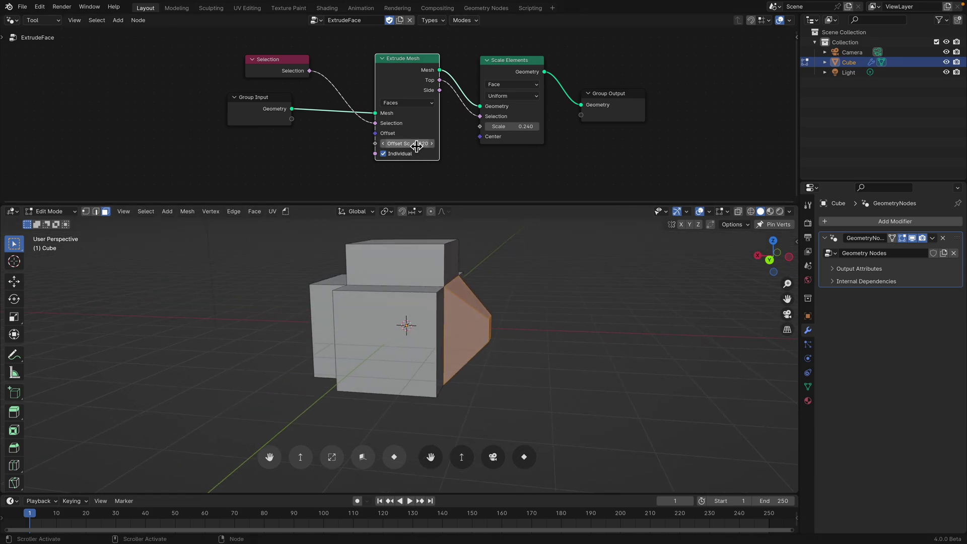
Set Extrude Mesh's Offset Scale to 1.160 and run ExtrudeFace on the face at the top of the mesh
left_click_drag(417, 146, 434, 146)
middle_click_drag(518, 300, 510, 371)
left_click(415, 260)
scroll(460, 322, "down", 2)
left_click(447, 369, "shift")
key("q")
left_click(495, 334)
Select the outer faces of two side blocks and run ExtrudeFace on them from Quick Favorites
left_click(377, 357, "shift")
key("q")
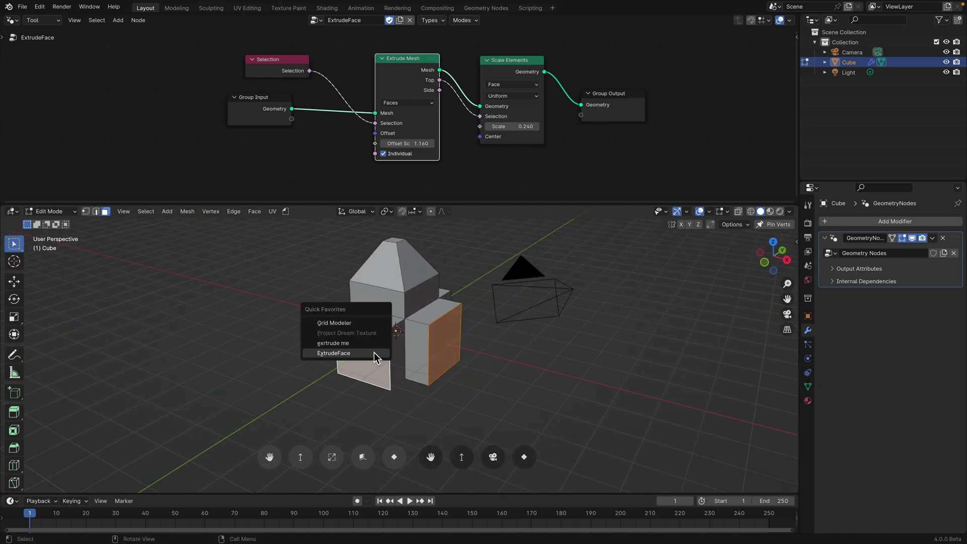
left_click(378, 354)
mouse_move(378, 355)
middle_mouse_down()
mouse_move(447, 341)
mouse_move(488, 353)
mouse_move(434, 353)
mouse_move(441, 345)
mouse_move(479, 363)
mouse_move(369, 346)
mouse_move(373, 328)
mouse_move(407, 372)
mouse_move(514, 371)
mouse_move(557, 386)
mouse_move(460, 345)
mouse_move(377, 338)
middle_mouse_up()
Extrude further side faces of the mesh with ExtrudeFace and return to Object Mode
left_click(420, 350)
scroll(441, 346, "up", 4)
left_click(479, 363, "shift")
left_click(368, 346, "shift")
left_click(375, 305, "shift")
left_click(360, 332, "shift")
left_click(375, 311, "shift")
scroll(378, 336, "up", 2)
key("Tab")
scroll(383, 332, "down", 2)
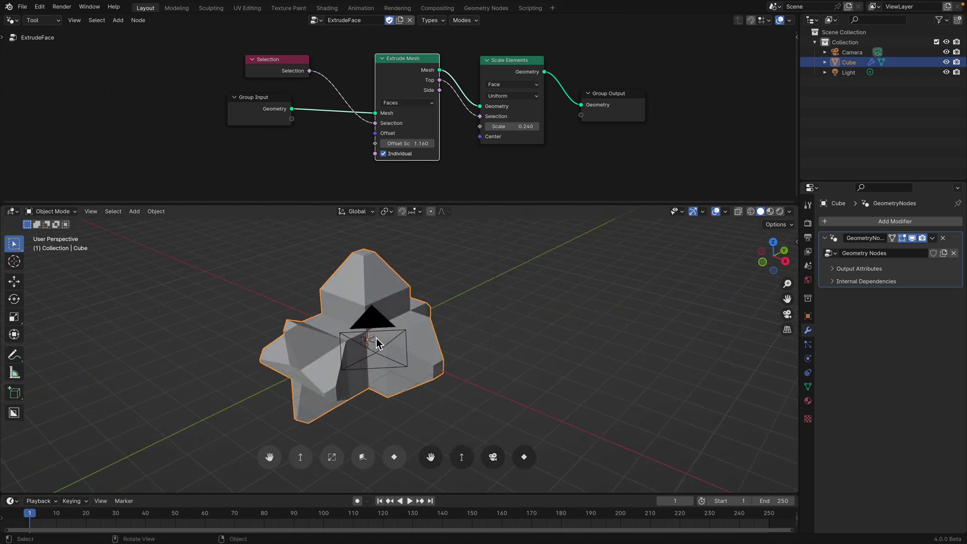
Add a Random Value node below the Group Input node
scroll(367, 158, "down", 1)
key("shift+a")
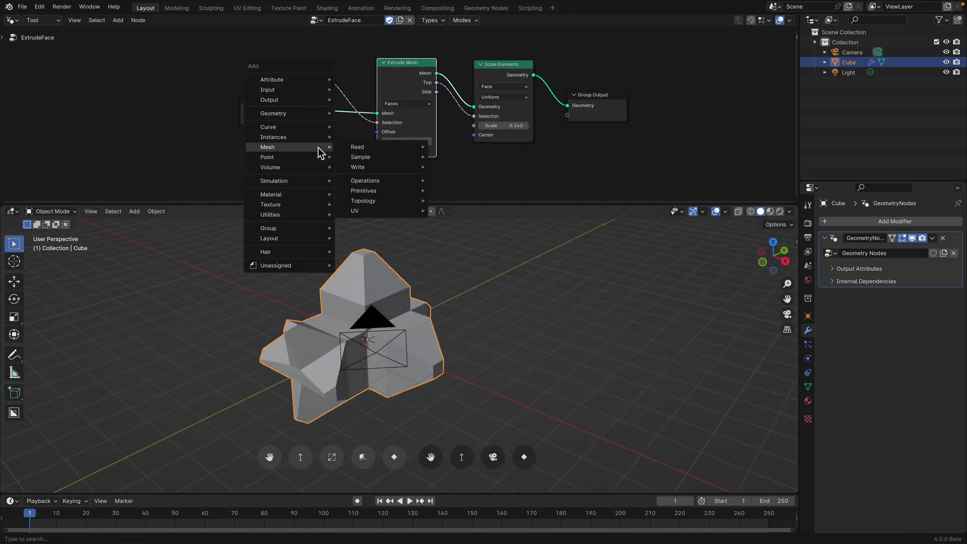
key("Escape")
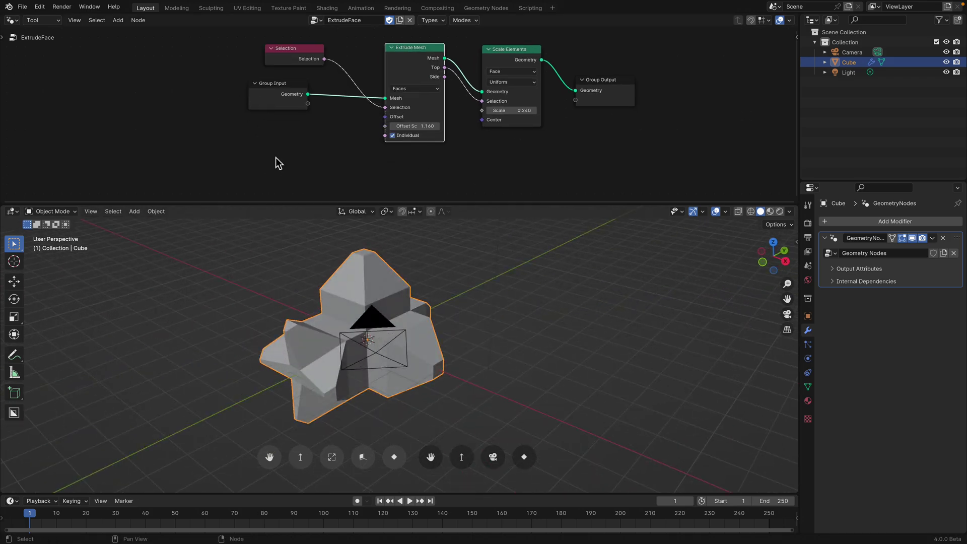
key("shift+a")
mouse_move(275, 157)
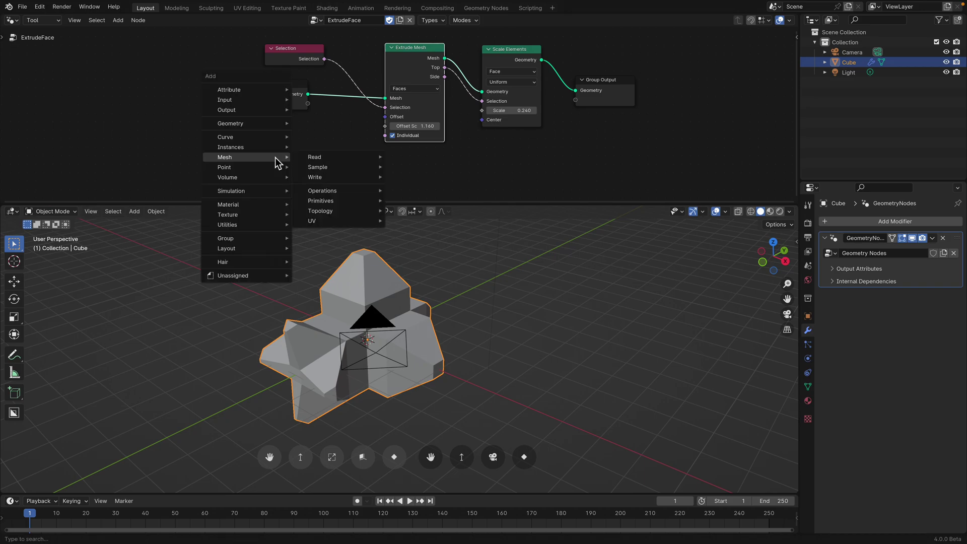
type("random")
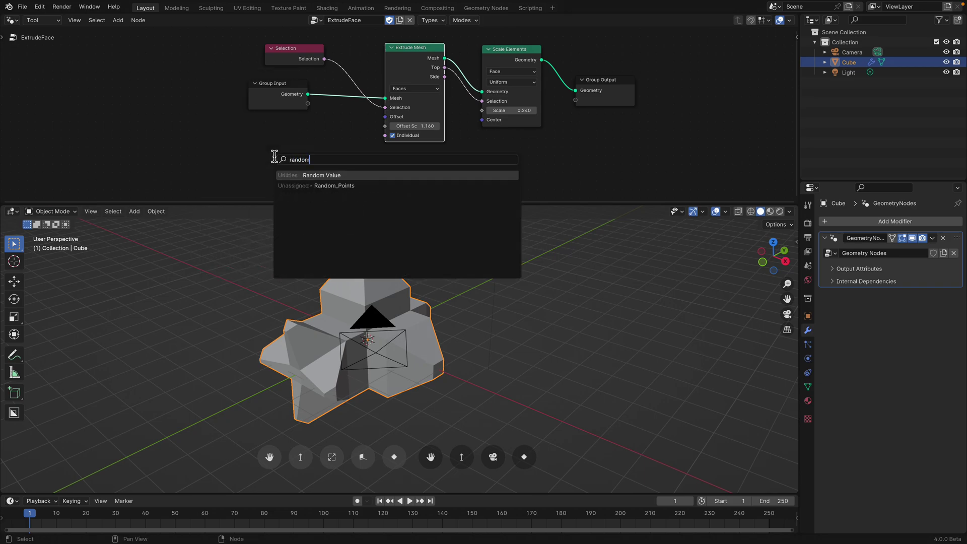
key("Return")
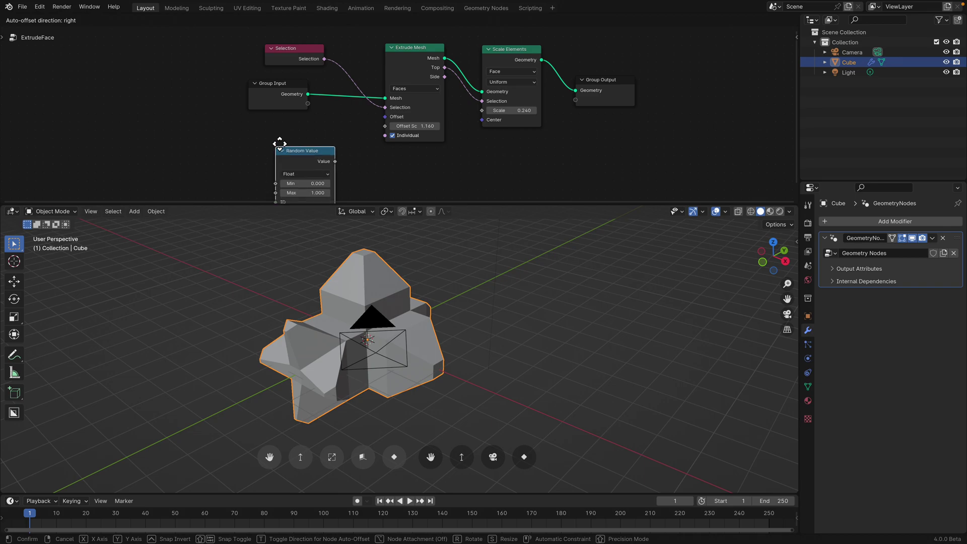
left_click(274, 138)
Enlarge the node editor and link Random Value's Value output to Extrude Mesh's Offset Scale input
left_click_drag(356, 206, 357, 283)
left_click_drag(319, 191, 335, 191)
key("shift+a")
mouse_move(253, 189)
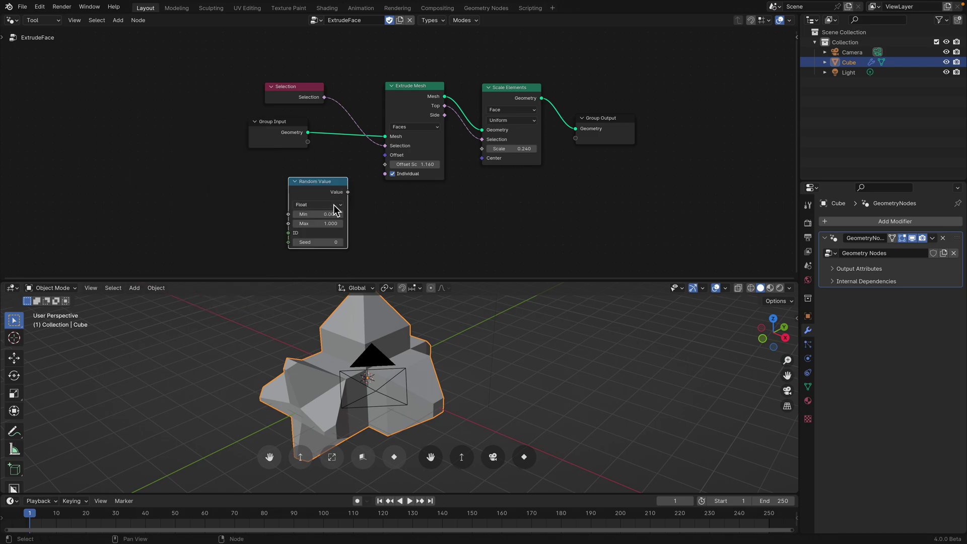
left_click_drag(348, 192, 385, 165)
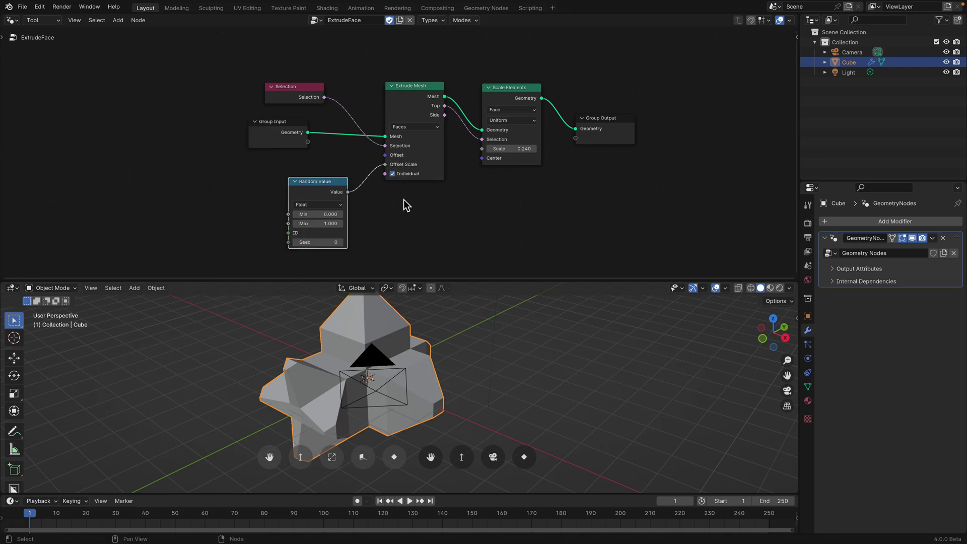
Select two sloped faces of the upper block in Edit Mode and set Random Value's Min to 0.160 and Max to 0.680
middle_click_drag(444, 352, 390, 395)
middle_click_drag(394, 356, 316, 396)
key("Tab")
left_click(362, 361)
left_click(364, 336, "shift")
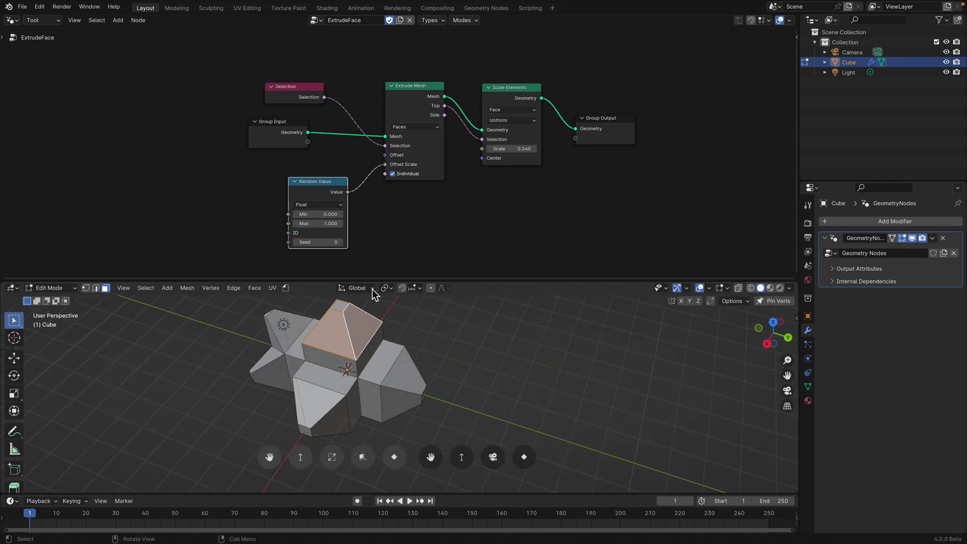
mouse_move(327, 214)
left_mouse_down("shift")
mouse_move(334, 214)
mouse_move(325, 223)
left_mouse_up("shift")
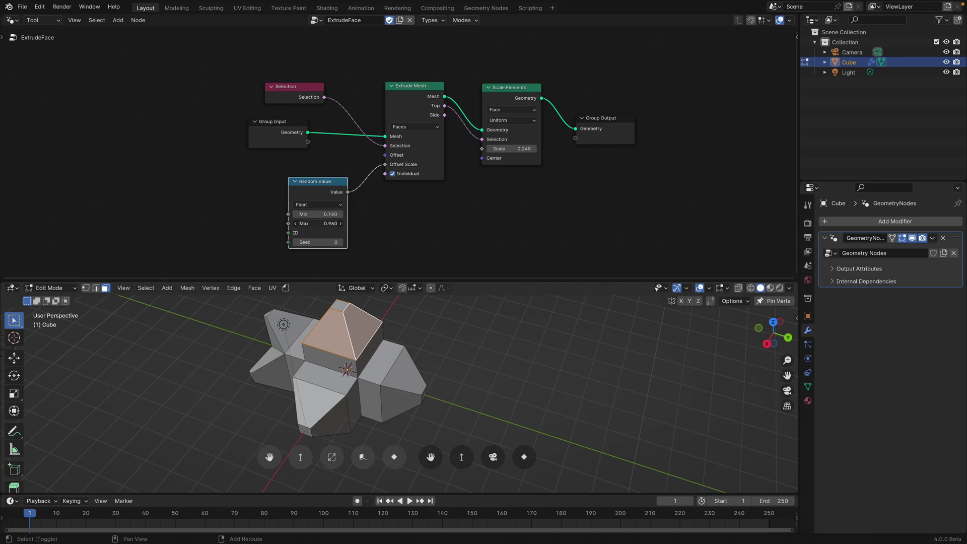
Run ExtrudeFace from Quick Favorites on the upper block's selected faces
middle_click_drag(393, 359, 646, 313)
key("q")
left_click(409, 350)
middle_click_drag(530, 327, 361, 384)
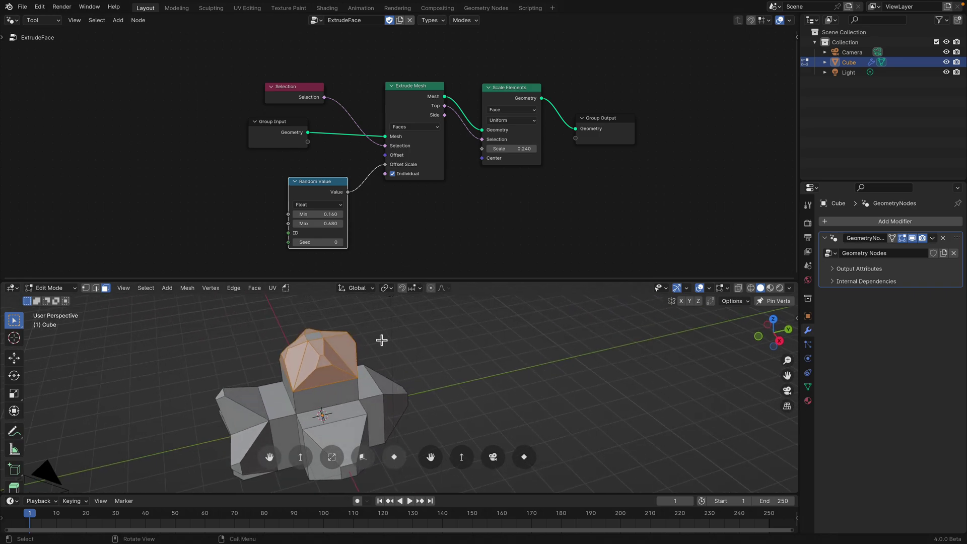
Return to Object Mode, enlarge the viewport, add a Grid mesh and move it along the Y axis clear of the cube mesh
key("Tab")
left_click_drag(447, 280, 449, 211)
middle_click_drag(483, 307, 453, 316)
key("shift+a")
mouse_move(458, 311)
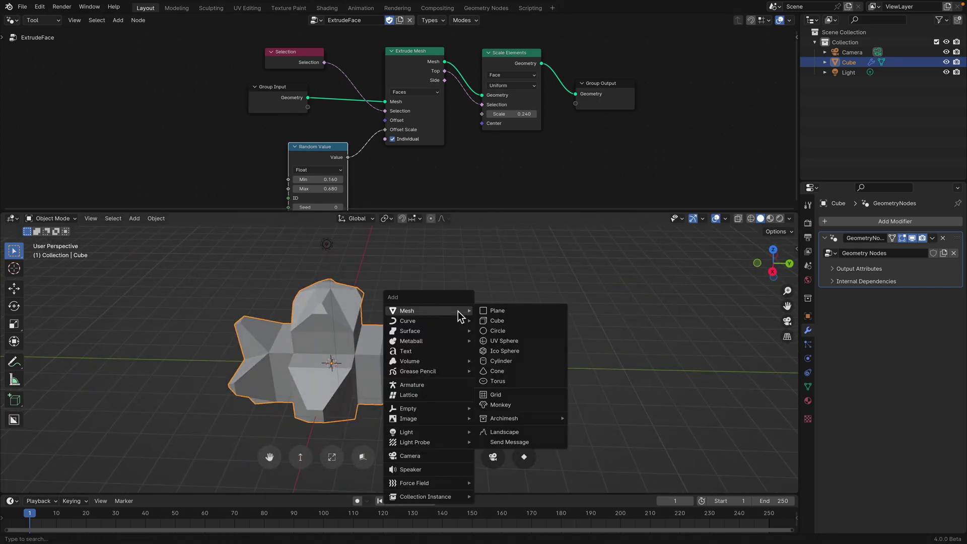
left_click(504, 395)
key("g")
key("y")
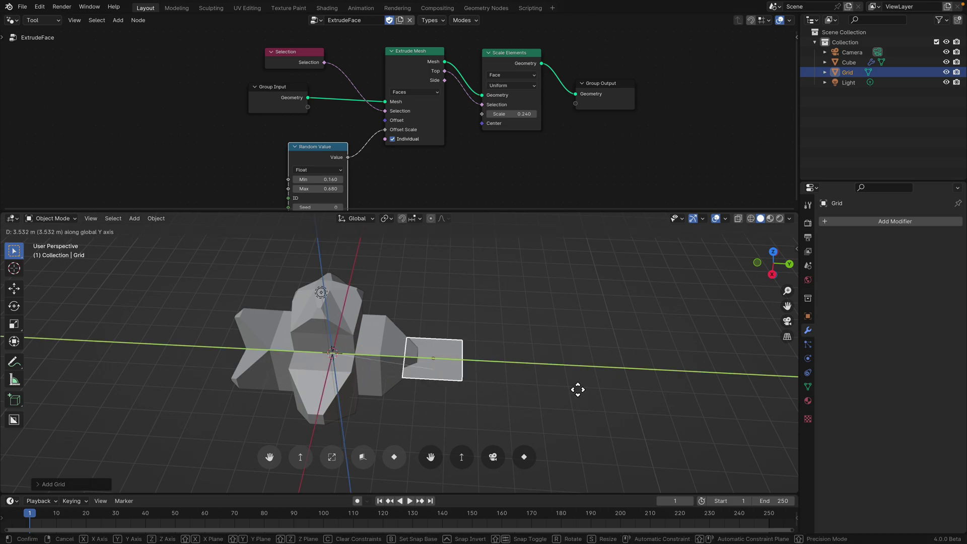
left_click(529, 363)
Select two separate patches of the grid's faces in Edit Mode and run ExtrudeFace on them
key("KP_Decimal")
key("Tab")
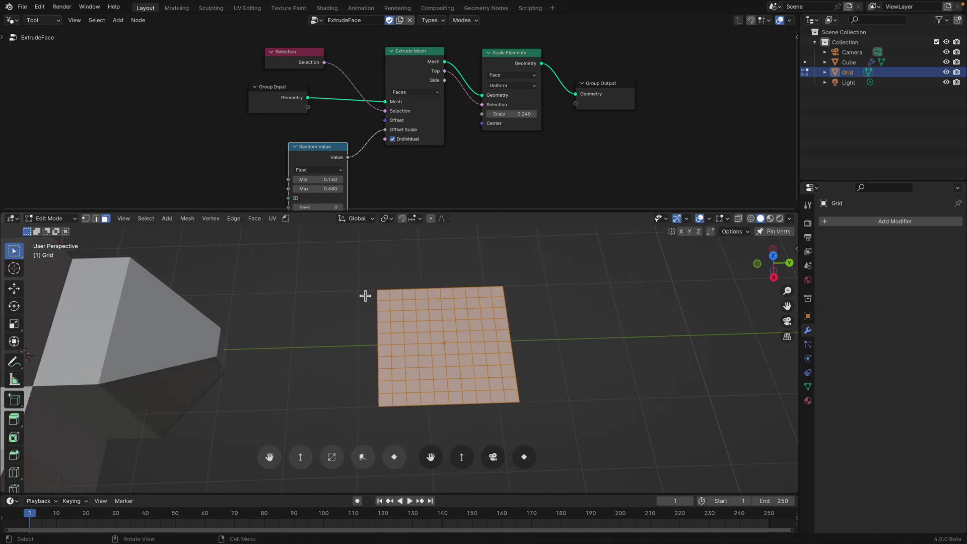
left_click_drag(365, 296, 486, 398)
middle_click_drag(486, 398, 464, 376)
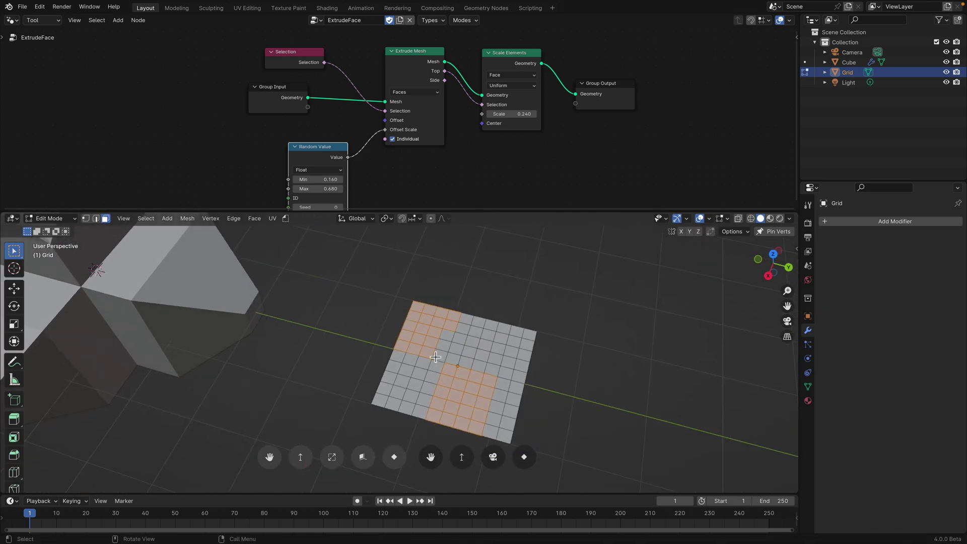
key("q")
left_click(447, 282)
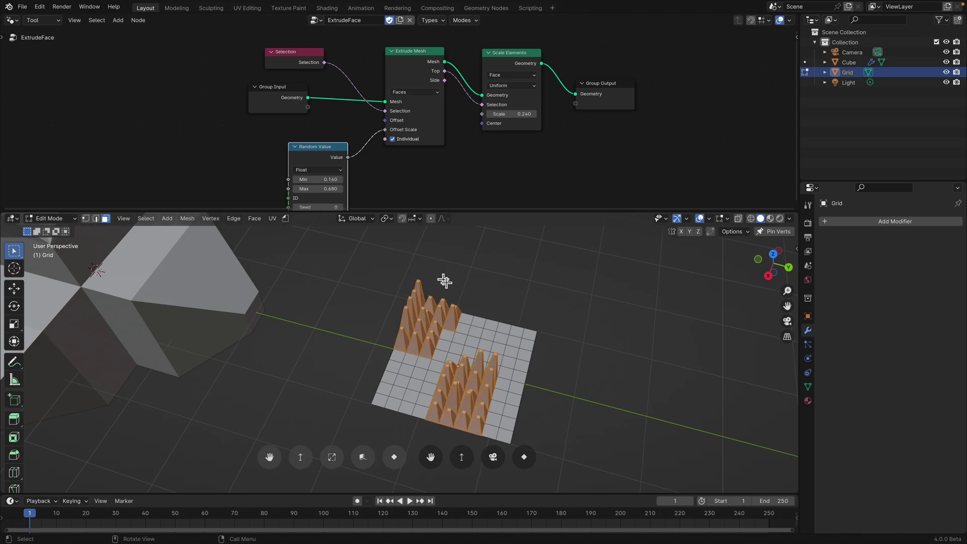
middle_click_drag(445, 280, 499, 348)
left_click(774, 268)
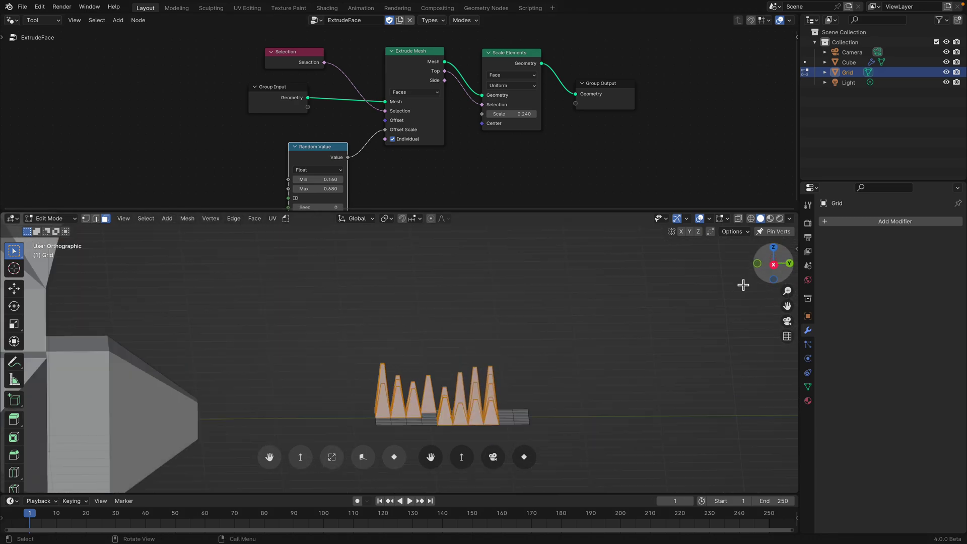
middle_click_drag(517, 377, 453, 379)
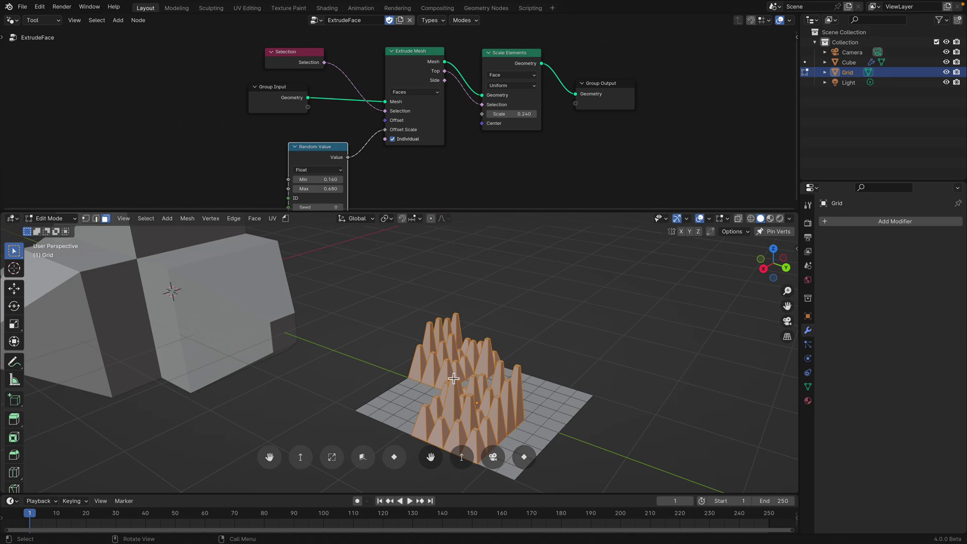
Set the Random Value node's Min to 0.120
scroll(377, 130, "up", 1)
middle_click_drag(389, 129, 424, 82)
left_click_drag(346, 140, 325, 141)
Return to Object Mode and save the file to the Desktop as extrude_tool_001.blend
key("Tab")
middle_click_drag(475, 317, 486, 339)
key("super+s")
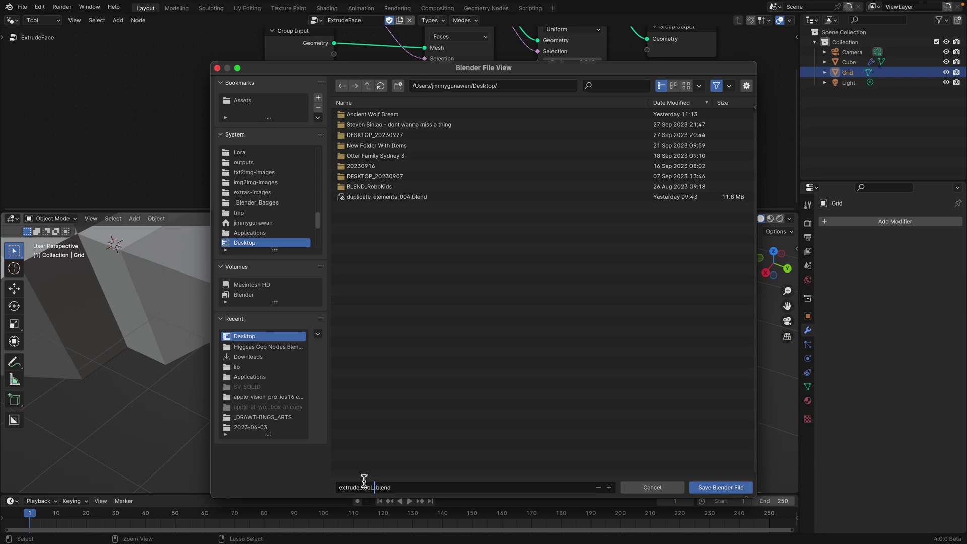
left_click(706, 487)
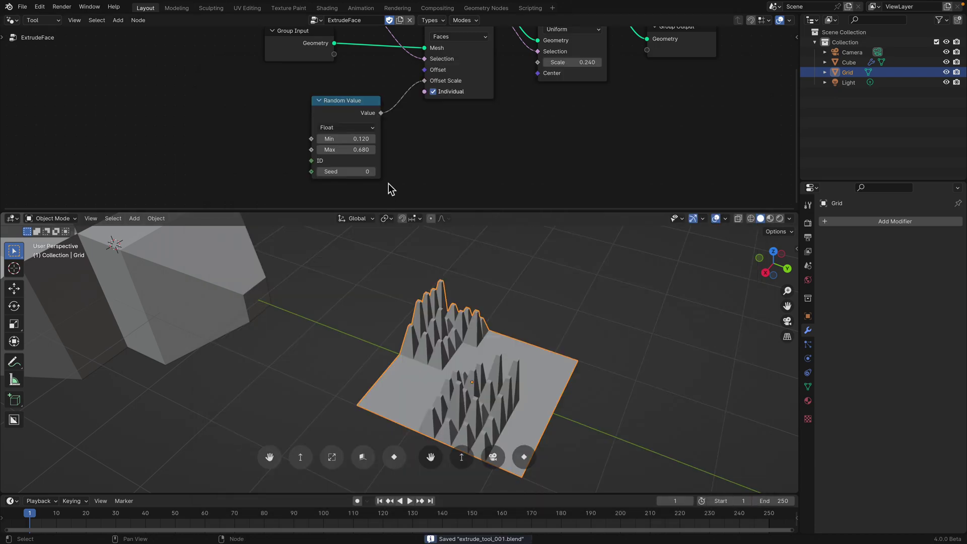
Examine the Modifier and Tool options for the node editor type and the node categories available to add
left_click_drag(417, 214, 418, 247)
scroll(419, 207, "down", 3)
middle_click_drag(419, 153, 340, 184)
left_click(38, 22)
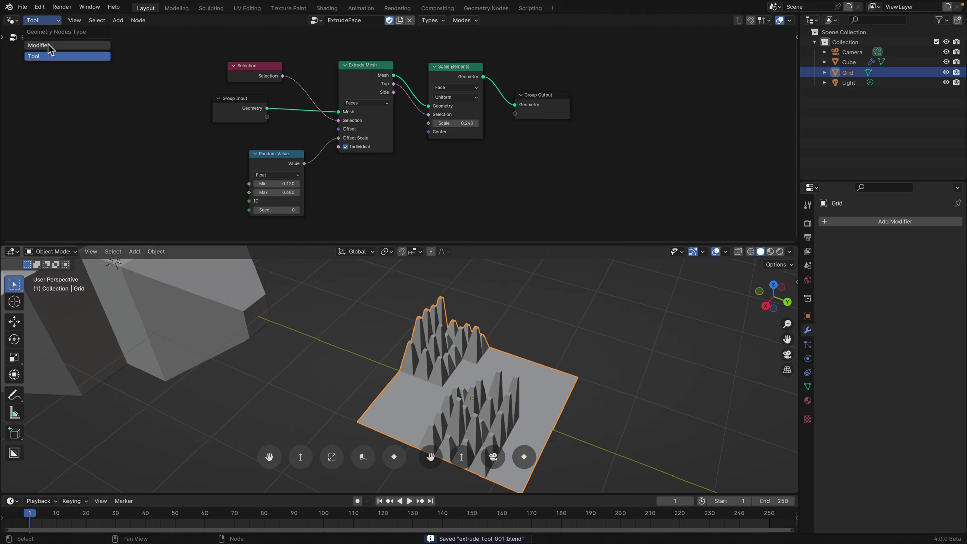
scroll(201, 81, "up", 3)
middle_click_drag(201, 80, 202, 108)
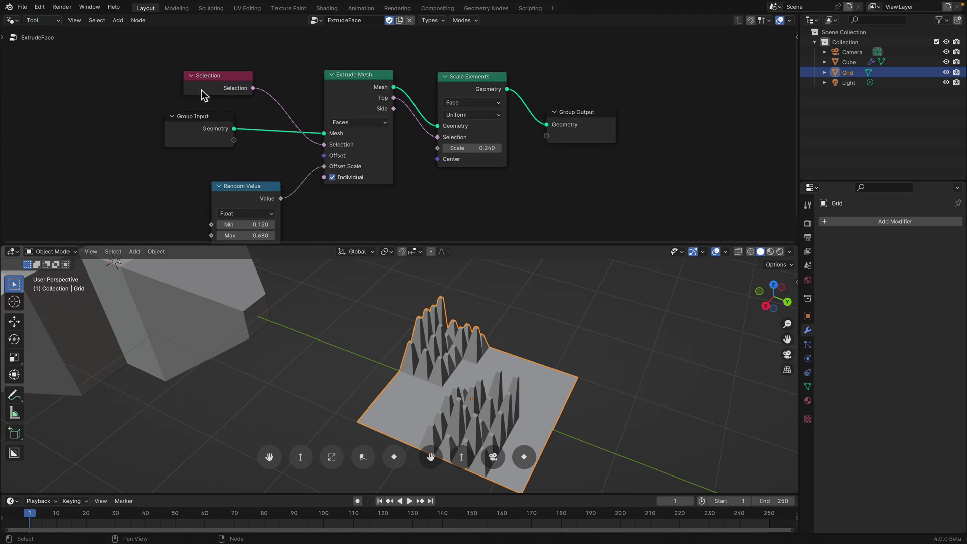
left_click(53, 20)
scroll(266, 79, "down", 1)
key("shift+a")
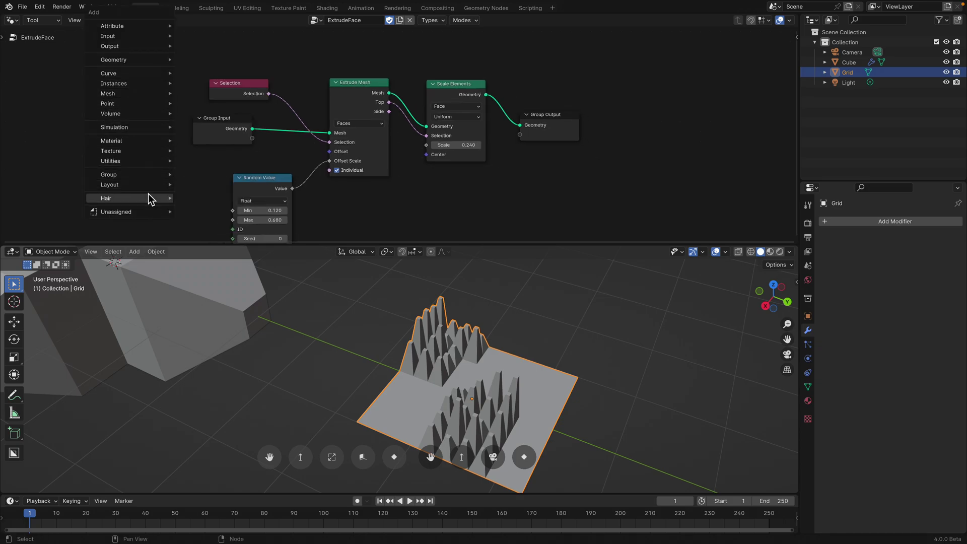
mouse_move(154, 26)
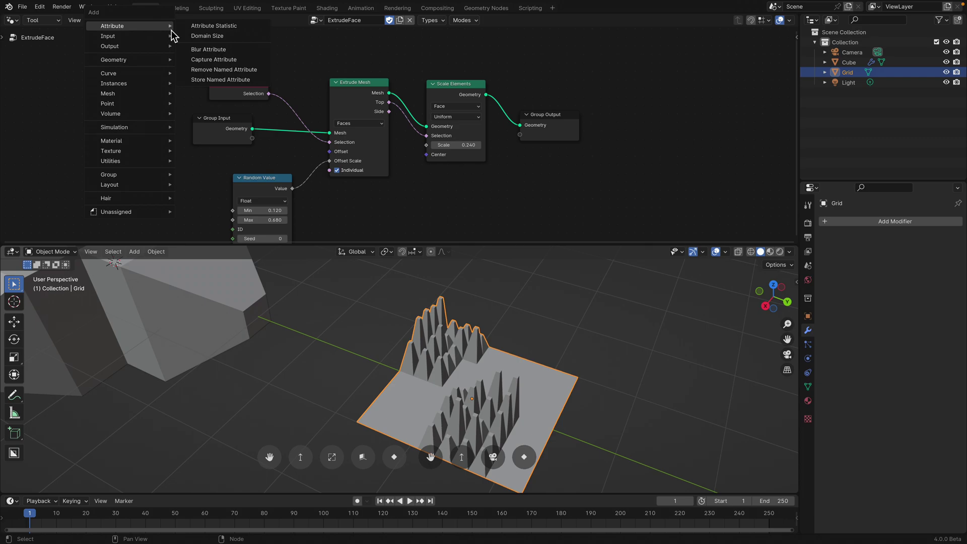
mouse_move(146, 94)
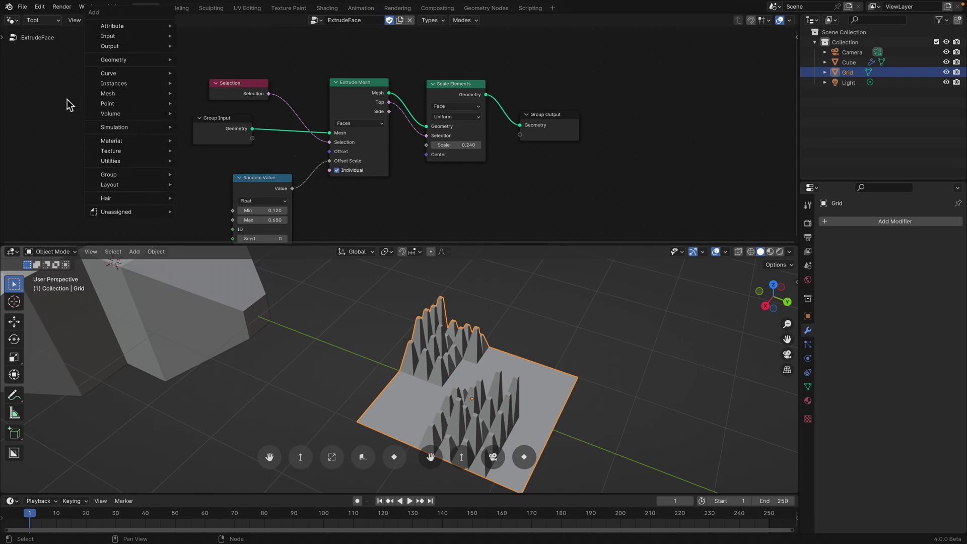
left_click(47, 21)
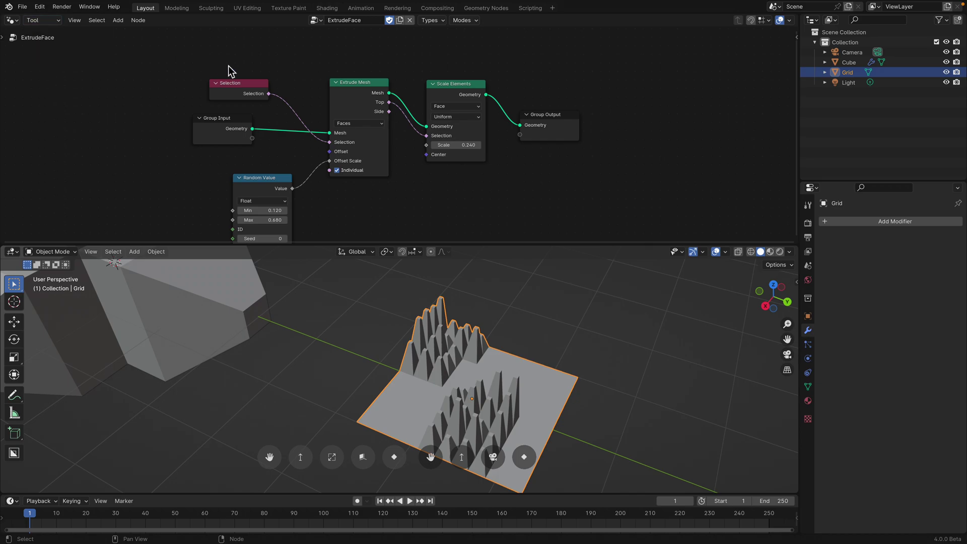
Move the Extrude Mesh and Scale Elements nodes closer to the input nodes and save the file
scroll(323, 119, "down", 2)
middle_click_drag(305, 119, 284, 110)
left_click_drag(338, 79, 326, 74)
scroll(359, 88, "up", 1)
left_click_drag(438, 84, 433, 86)
scroll(432, 85, "up", 1)
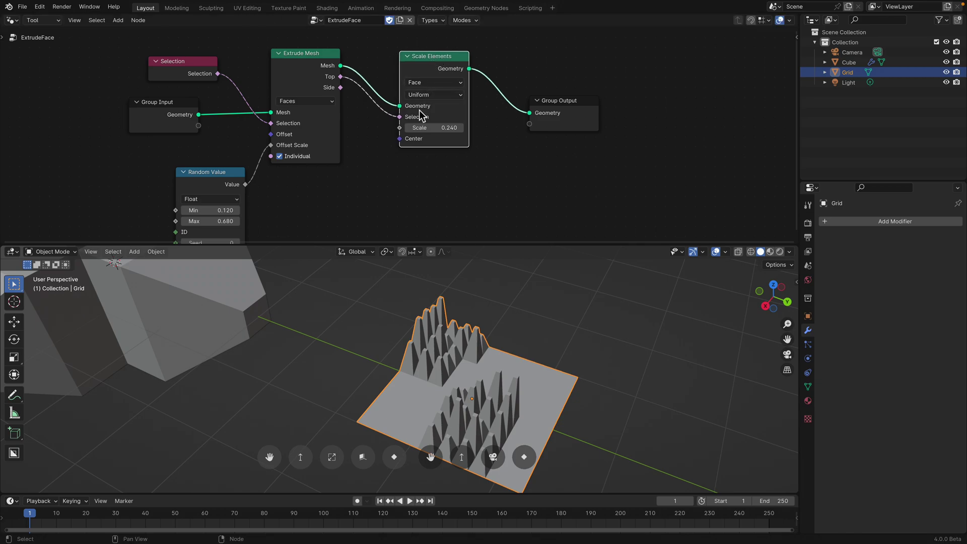
scroll(486, 364, "down", 3)
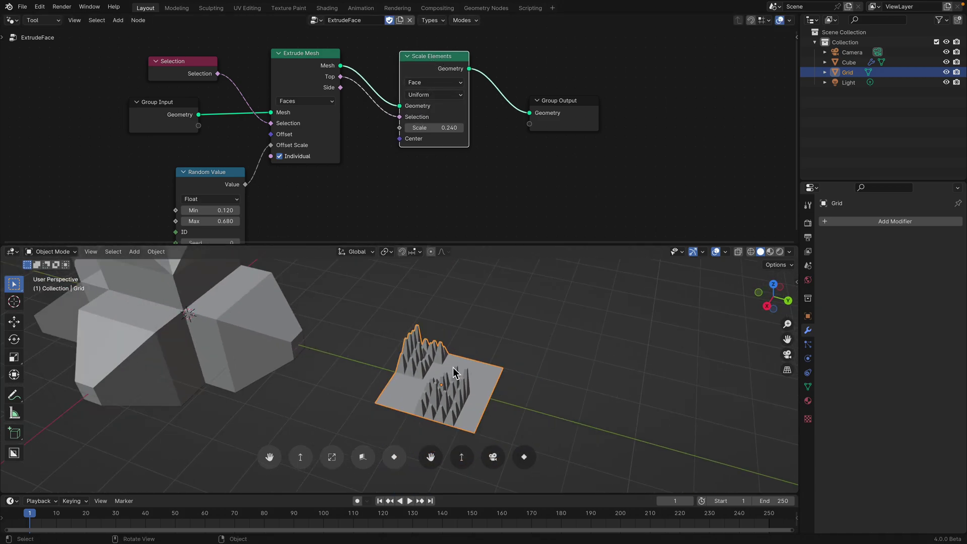
key("ctrl+s")
Enlarge the 3D viewport and add a Torus mesh to the scene
middle_click_drag(454, 373, 395, 350, "shift")
left_click_drag(460, 246, 458, 131)
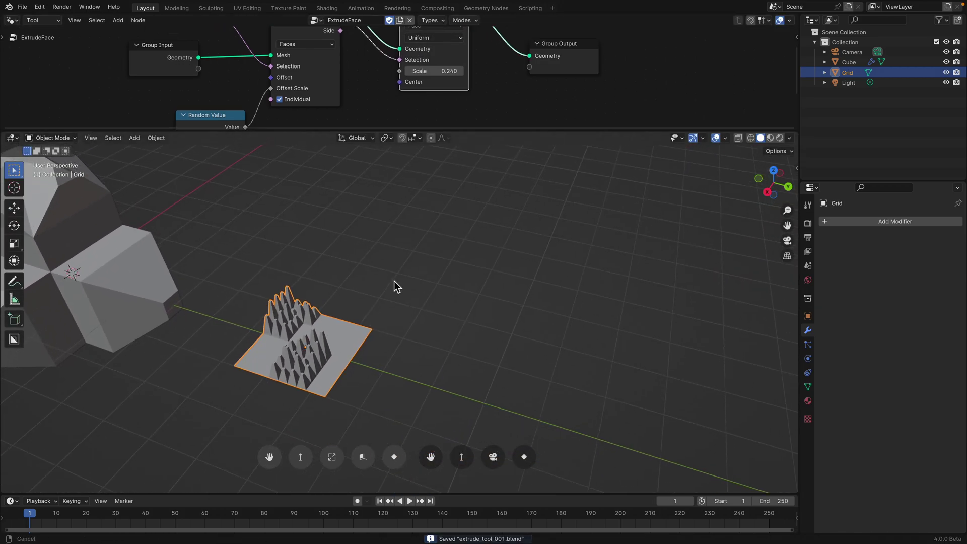
middle_click_drag(395, 281, 354, 294, "shift")
left_click(406, 268)
key("shift+a")
mouse_move(407, 268)
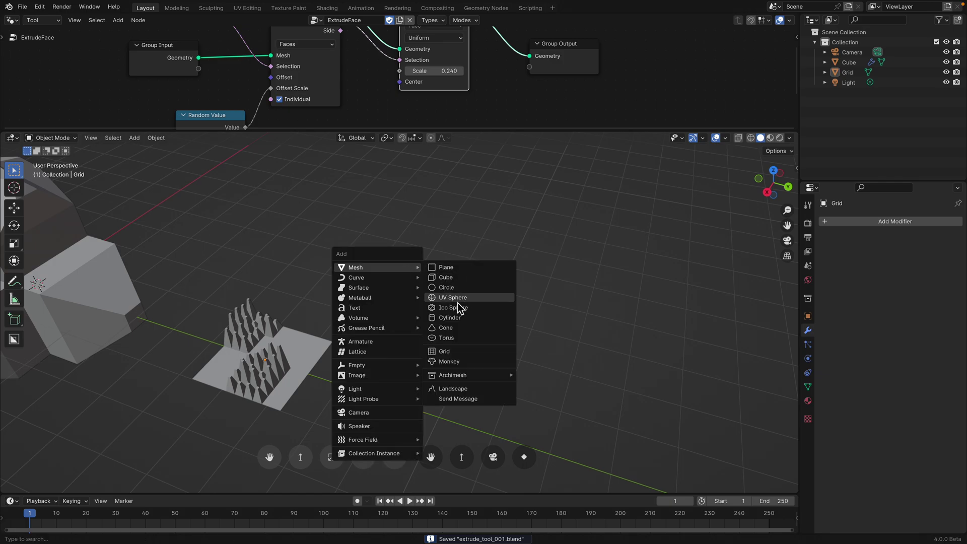
left_click(459, 338)
scroll(276, 333, "up", 3)
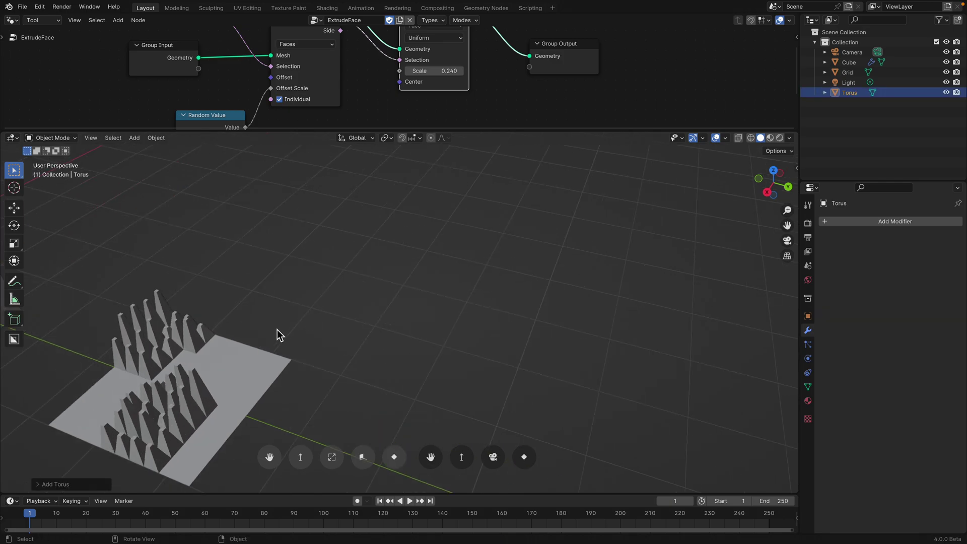
Scale up the torus and place it beyond the grid, away from the cube mesh
scroll(277, 333, "down", 4)
key("g")
left_click(598, 289)
key("s")
left_click(519, 264)
middle_click_drag(491, 270, 456, 311, "shift")
key("g")
left_click(498, 280)
Put the torus in Edit Mode, widen the tool list, activate the Select Circle tool and deselect all faces
left_click(57, 138)
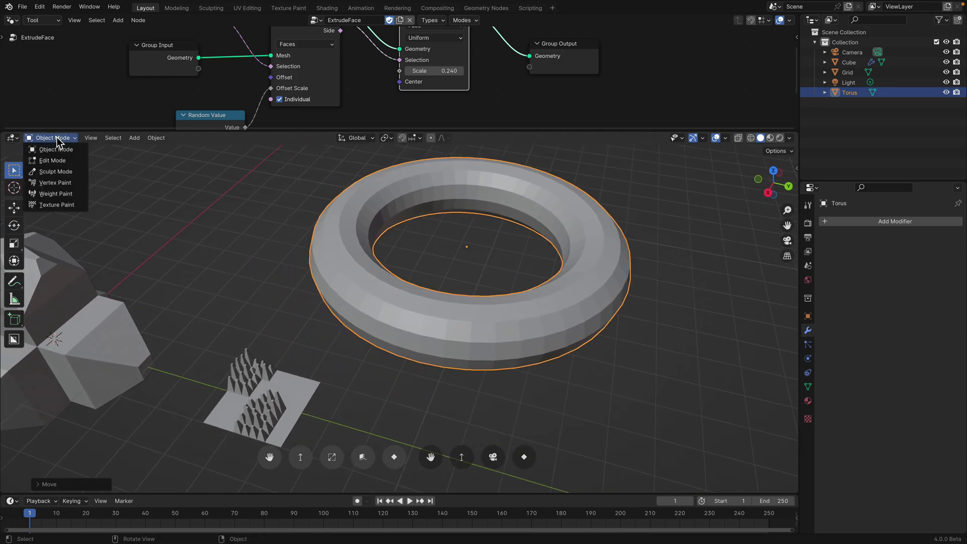
left_click(68, 160)
left_click_drag(28, 207, 108, 208)
left_click(74, 172)
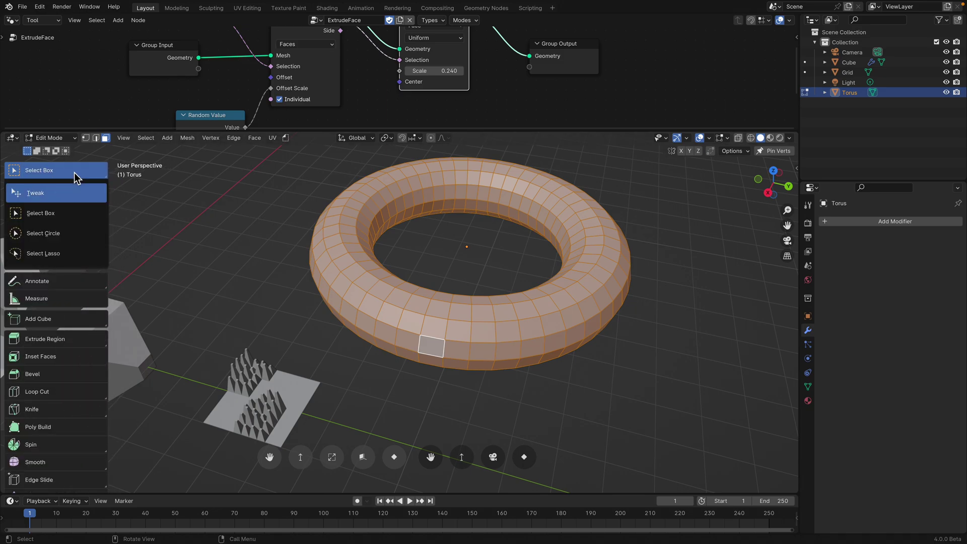
left_click(66, 236)
mouse_move(274, 271)
middle_mouse_down()
mouse_move(316, 279)
mouse_move(307, 252)
mouse_move(305, 300)
mouse_move(290, 272)
middle_mouse_up()
key("alt+a")
Circle-select several patches of faces around the torus and run ExtrudeFace on them
mouse_move(288, 272)
left_mouse_down()
mouse_move(315, 322)
mouse_move(398, 332)
left_mouse_up()
mouse_move(399, 333)
middle_mouse_down()
mouse_move(505, 289)
mouse_move(529, 291)
mouse_move(322, 289)
middle_mouse_up()
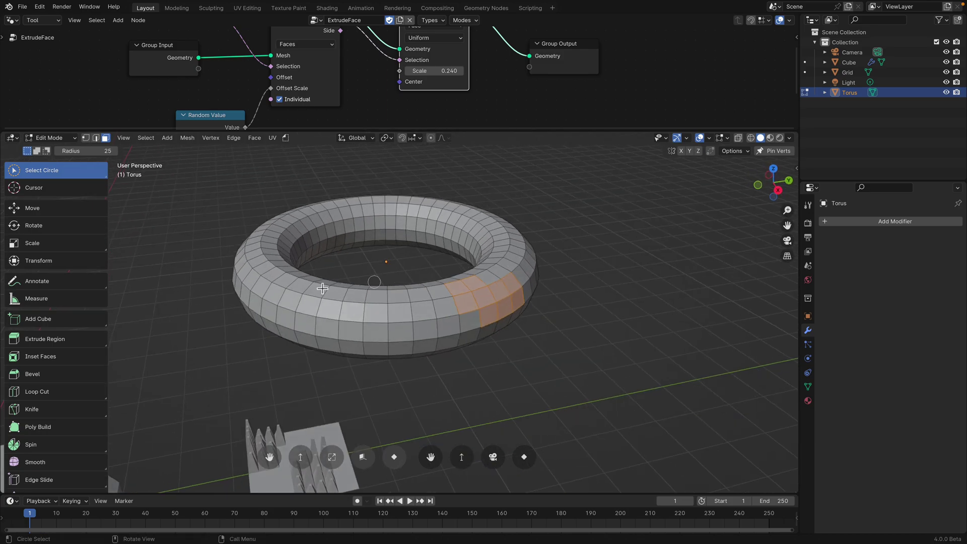
mouse_move(274, 270)
left_mouse_down()
mouse_move(332, 348)
mouse_move(355, 352)
left_mouse_up()
left_click_drag(420, 325, 491, 314, "shift")
middle_click_drag(492, 313, 481, 262)
left_click_drag(518, 170, 575, 242, "shift")
middle_click_drag(569, 257, 544, 174)
left_click_drag(591, 285, 453, 311, "shift")
scroll(444, 323, "down", 3)
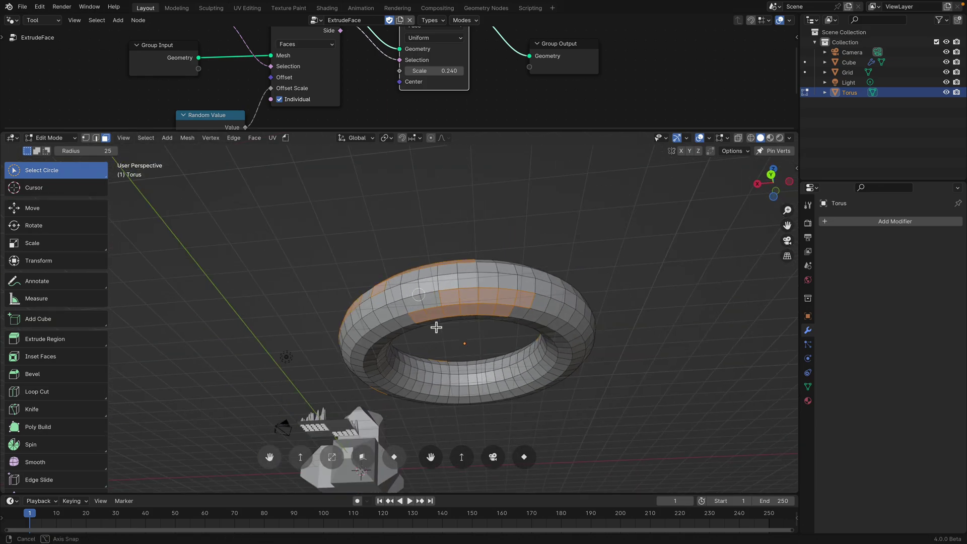
middle_click_drag(438, 329, 417, 299)
left_click(469, 291)
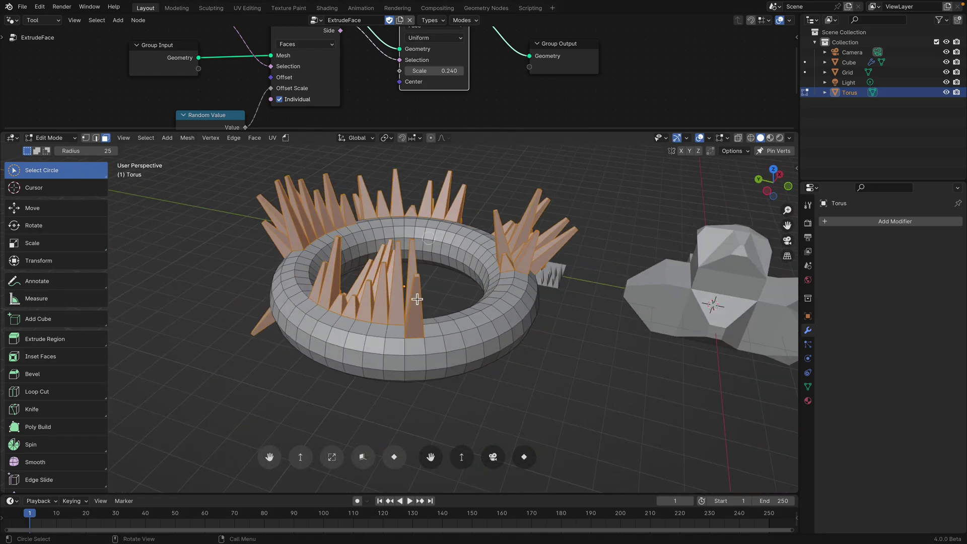
Circle-select unextruded faces along the torus's outer rim and run ExtrudeFace on them
left_click_drag(492, 313, 442, 364)
mouse_move(442, 364)
middle_mouse_down()
mouse_move(393, 313)
mouse_move(404, 274)
mouse_move(467, 324)
mouse_move(402, 295)
middle_mouse_up()
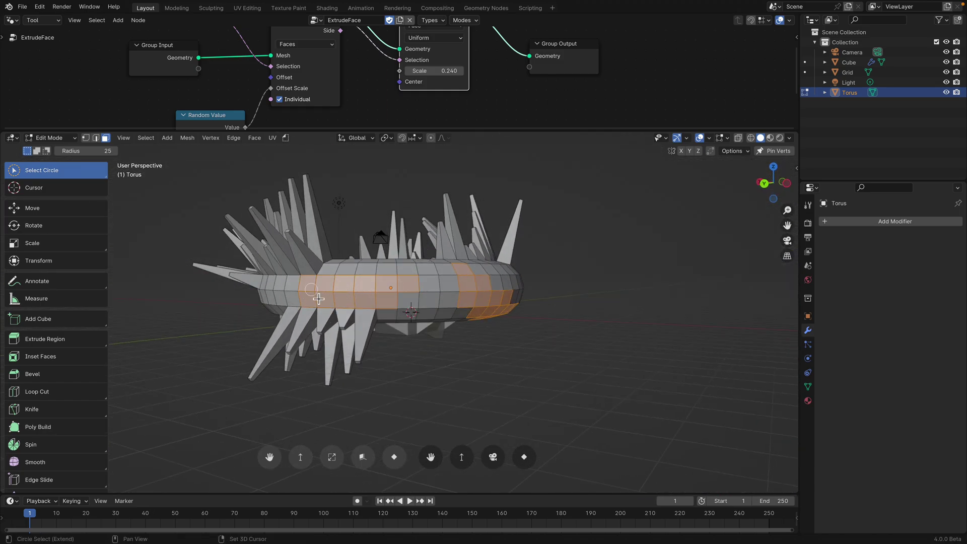
middle_click_drag(319, 299, 475, 322)
left_click(430, 319)
scroll(476, 321, "down", 3)
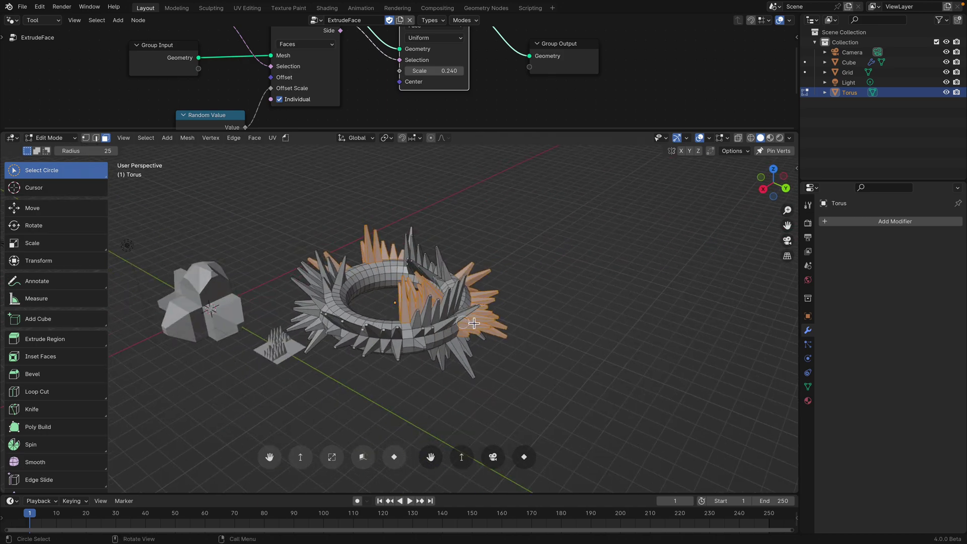
Circle-select spiked areas on opposite sides of the torus and extrude them with ExtrudeFace
left_click_drag(475, 322, 377, 334)
key("alt+z")
middle_click_drag(334, 284, 332, 280)
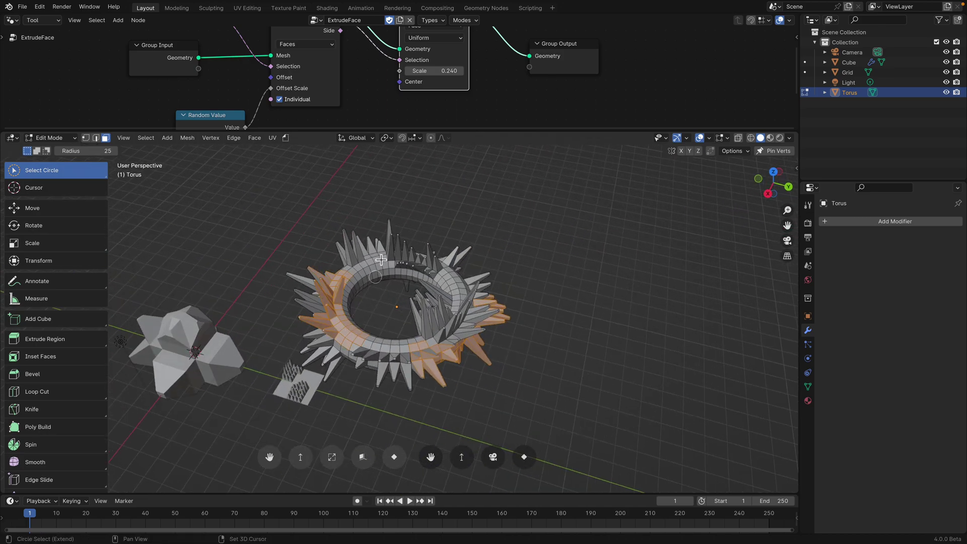
left_click(420, 280)
middle_click_drag(423, 290, 446, 282)
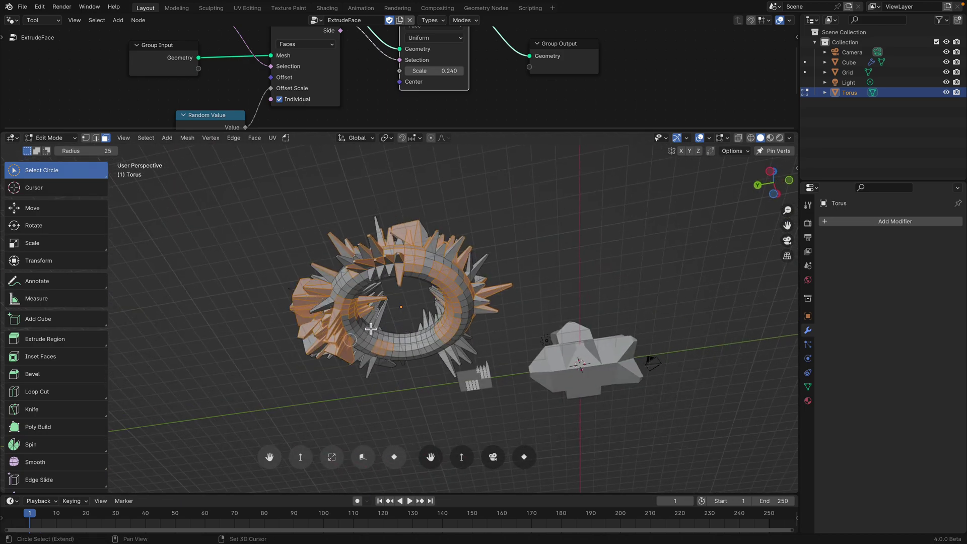
Run ExtrudeFace repeatedly on further selected spikes and inner faces around the torus
left_click(385, 297)
middle_click_drag(384, 300, 338, 343)
middle_click_drag(463, 284, 449, 319)
key("q")
left_click(353, 344)
middle_click_drag(353, 344, 389, 334)
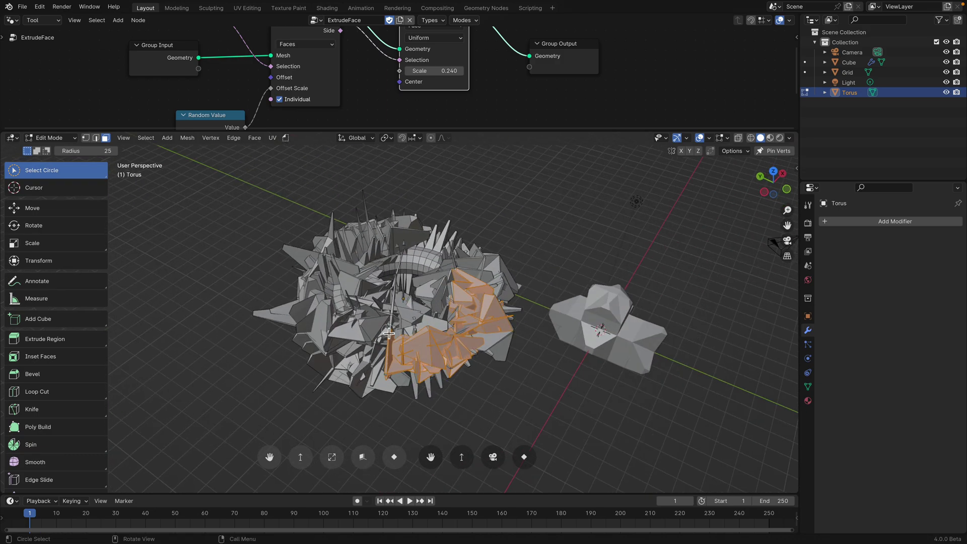
Circle-select another group of faces across the torus's far side and extrude it with ExtrudeFace
mouse_move(402, 263)
middle_mouse_down()
mouse_move(390, 315)
mouse_move(403, 317)
middle_mouse_up()
left_click_drag(395, 240, 443, 287)
key("q")
left_click(444, 287)
middle_click_drag(443, 287, 403, 245)
Circle-select a group of spiked faces along one side of the torus and extrude them with ExtrudeFace
mouse_move(482, 269)
left_mouse_down()
mouse_move(437, 355)
mouse_move(400, 358)
left_mouse_up()
key("Escape")
left_click(381, 356)
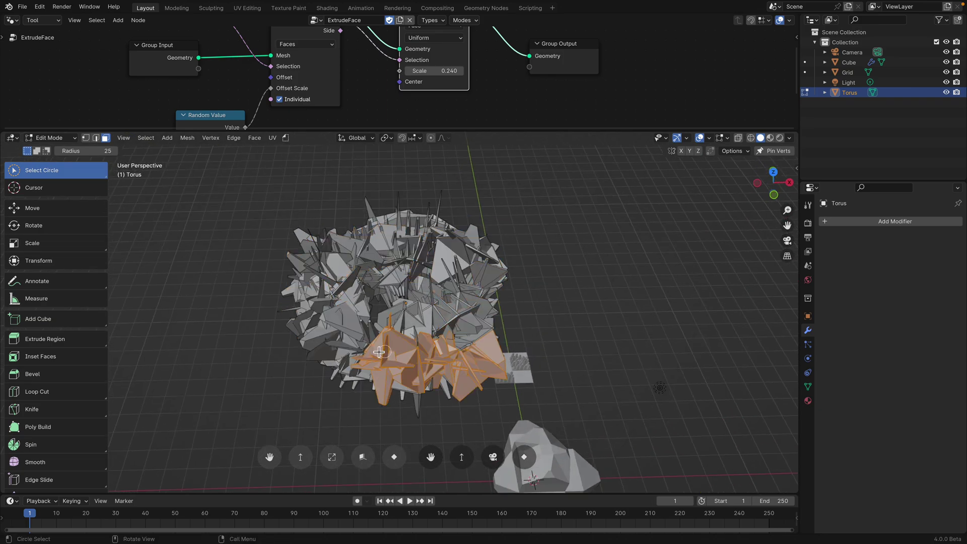
Switch the torus to Object Mode and enlarge the node editor area to show the ExtrudeFace node tree
middle_click_drag(380, 356, 265, 225)
left_click(50, 138)
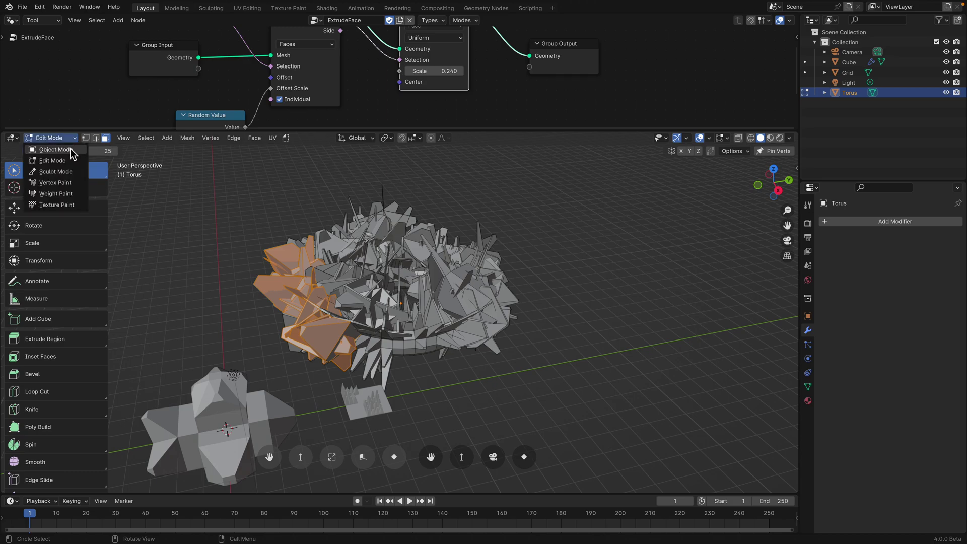
left_click(56, 151)
middle_click_drag(322, 262, 369, 305)
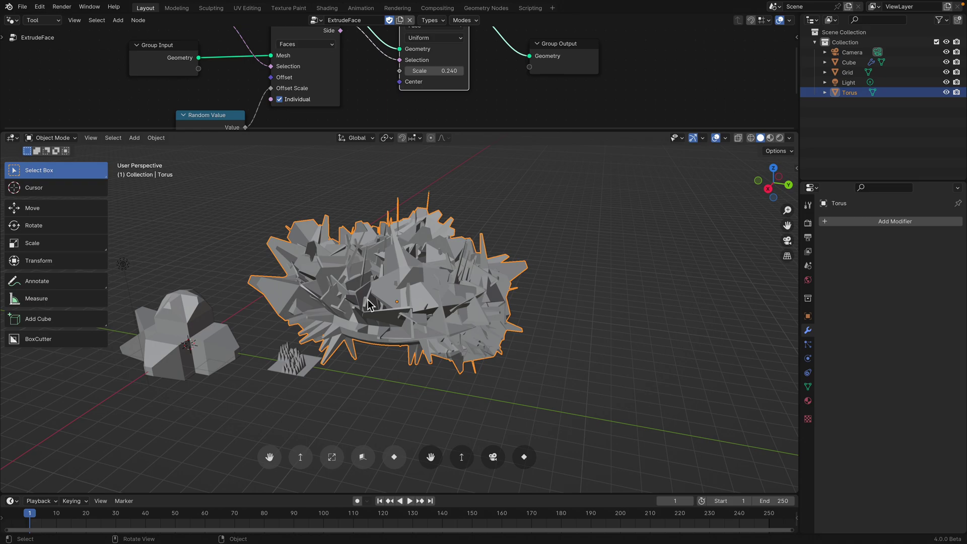
left_click_drag(533, 132, 536, 280)
middle_click_drag(518, 42, 464, 136)
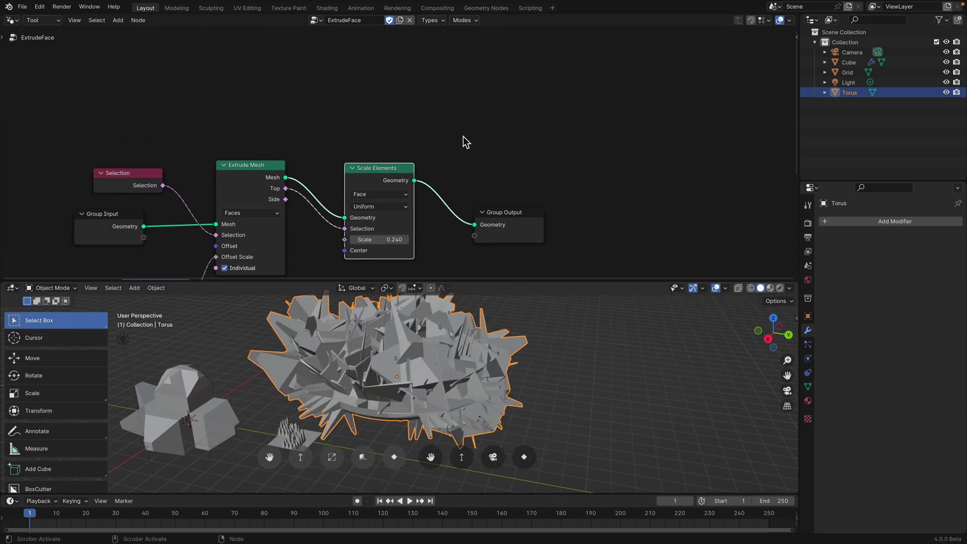
scroll(462, 135, "up", 3)
key("shift+a")
key("Escape")
key("shift+a")
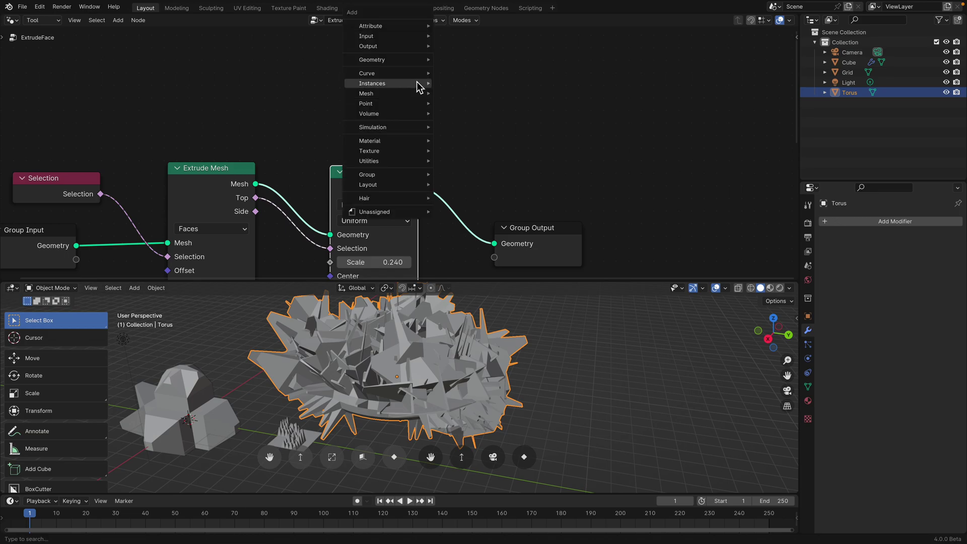
type("merge")
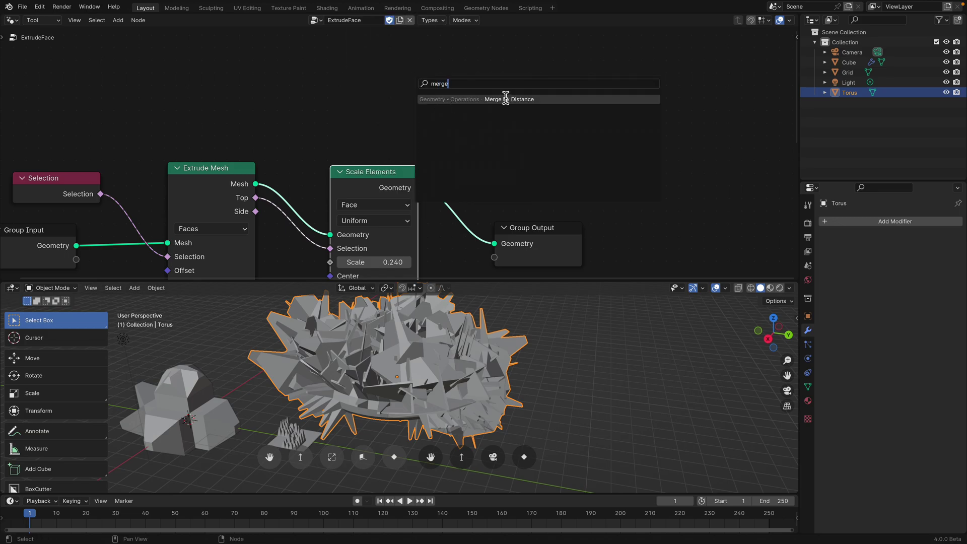
key("Return")
left_click(507, 106)
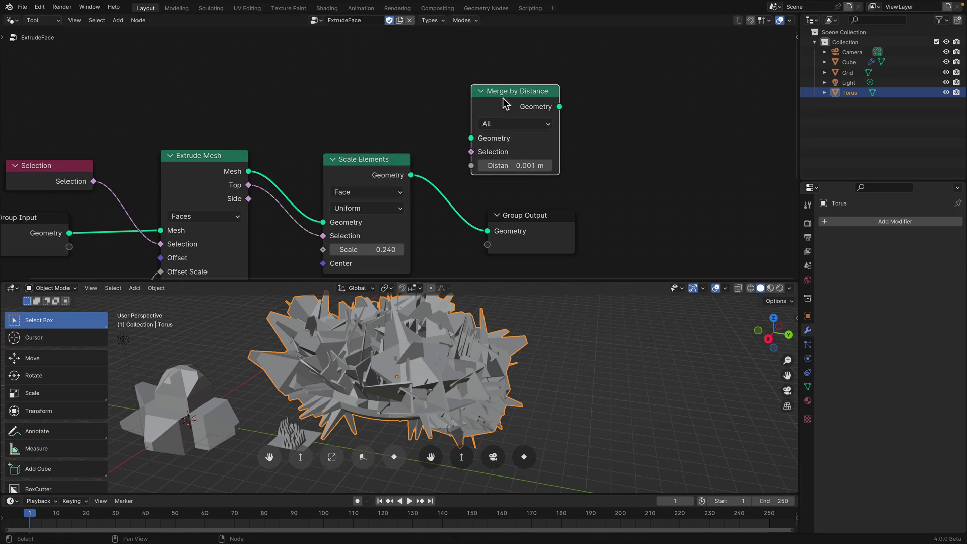
key("x")
Save the Blender file with the ExtrudeFace node tree
scroll(459, 115, "down", 4)
mouse_move(478, 103)
middle_mouse_down()
mouse_move(507, 91)
mouse_move(488, 87)
middle_mouse_up()
key("ctrl+s")
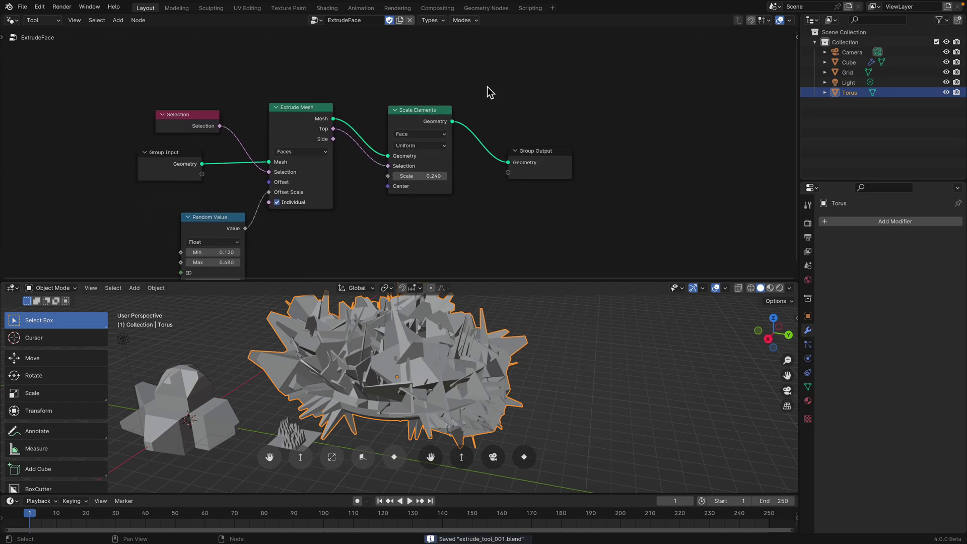
middle_click_drag(493, 351, 434, 345)
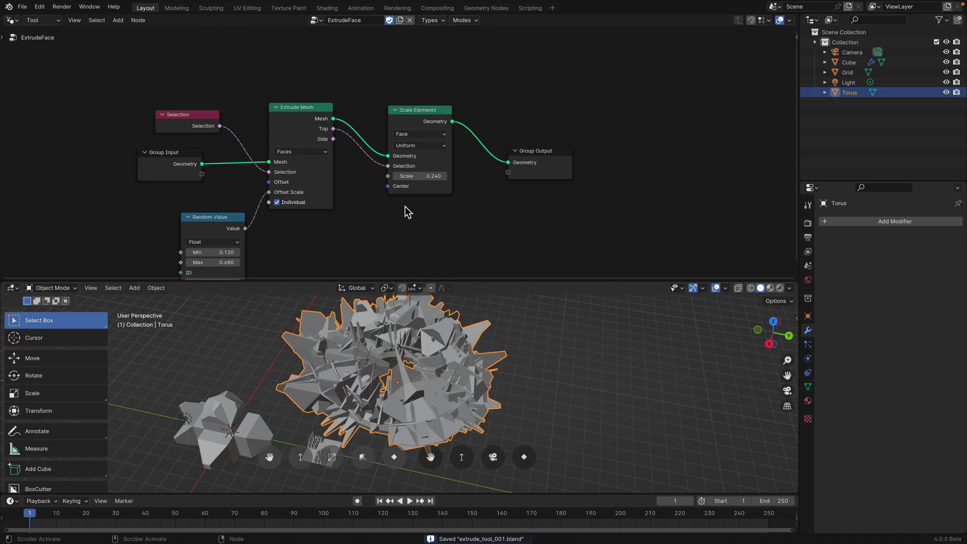
Create a new empty tool node group alongside ExtrudeFace
scroll(430, 169, "down", 1)
middle_click_drag(391, 128, 425, 93)
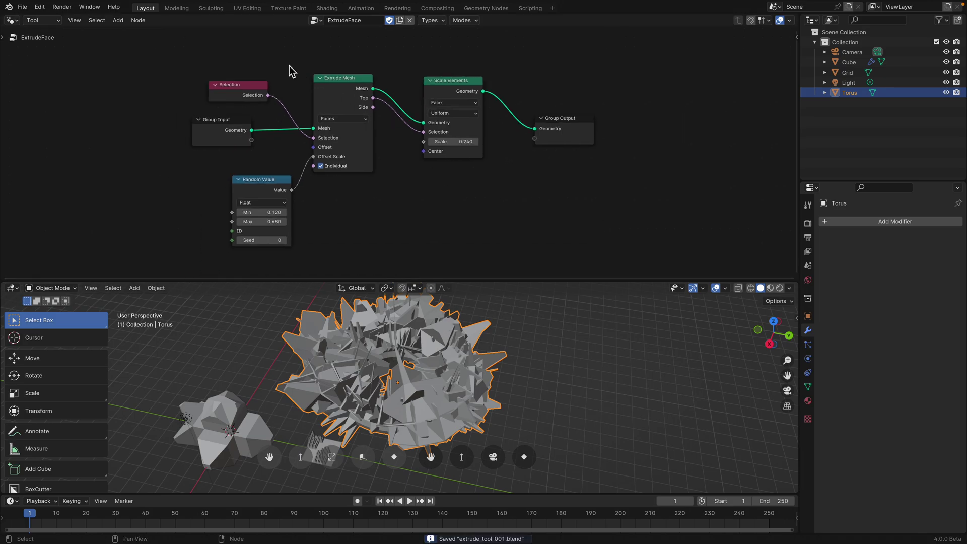
left_click(316, 21)
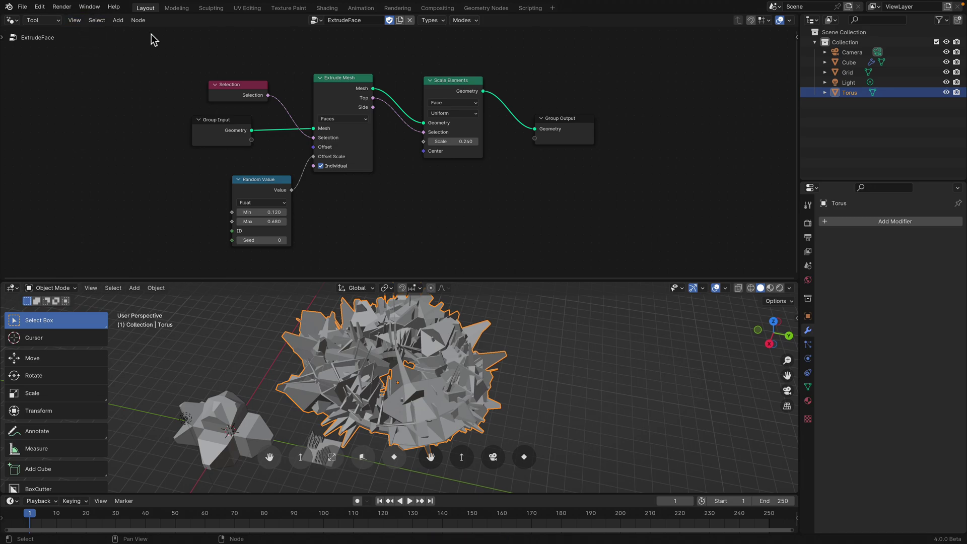
left_click(316, 22)
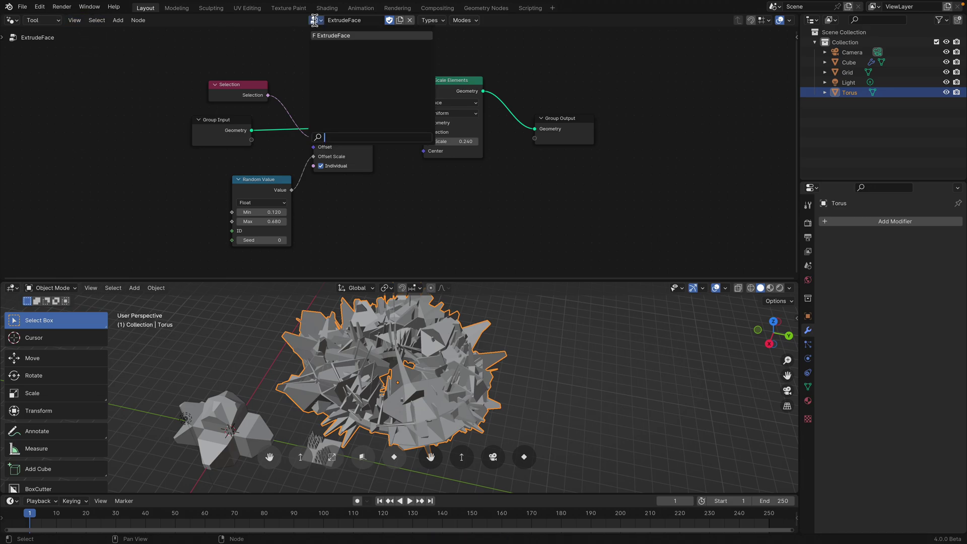
left_click(401, 20)
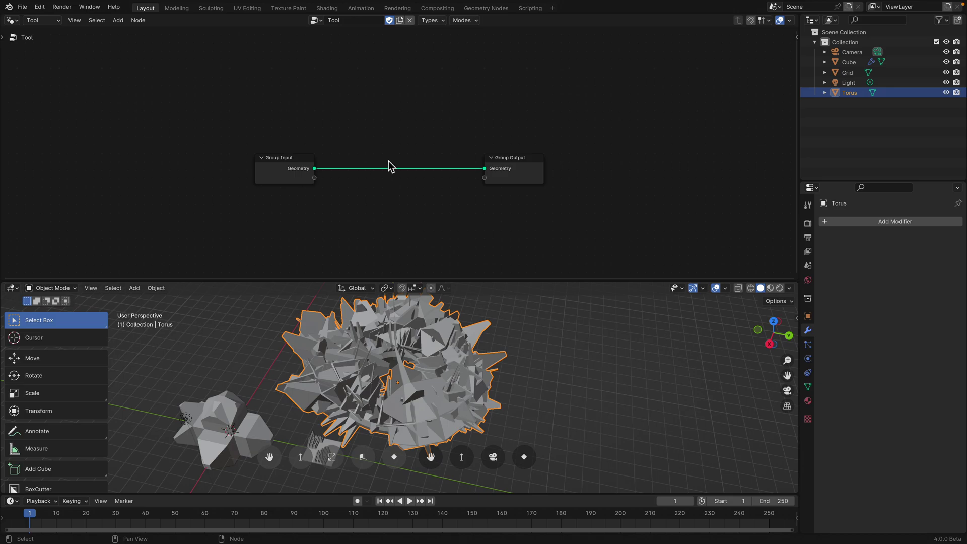
left_click(46, 23)
Add a Merge by Distance node on the link between Group Input and Group Output
middle_click_drag(348, 130, 331, 117)
scroll(330, 116, "up", 4)
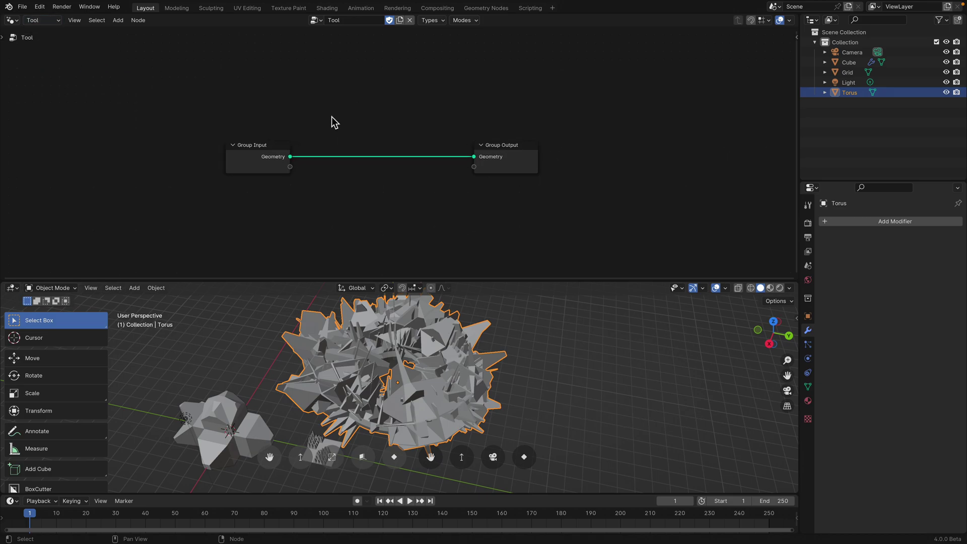
key("shift+a")
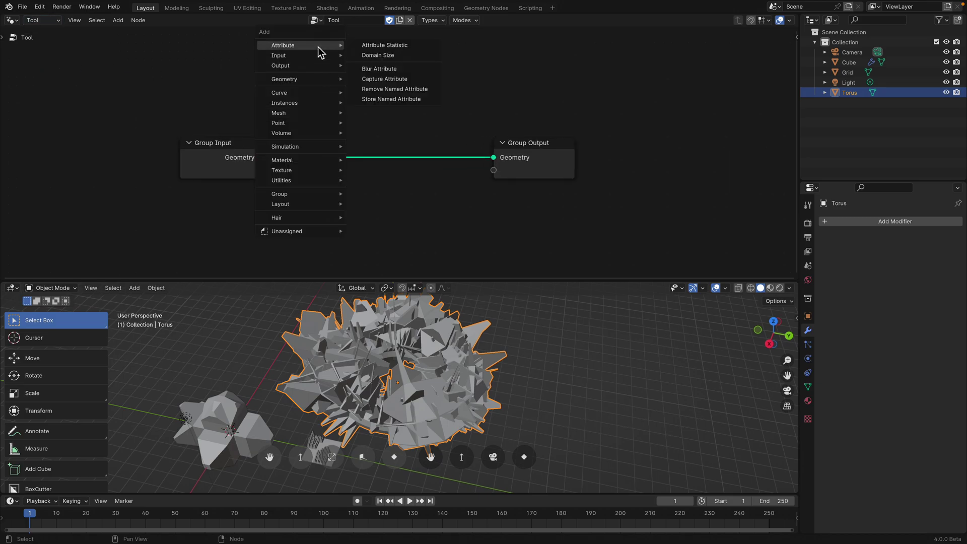
key("Escape")
key("shift+a")
type("merge")
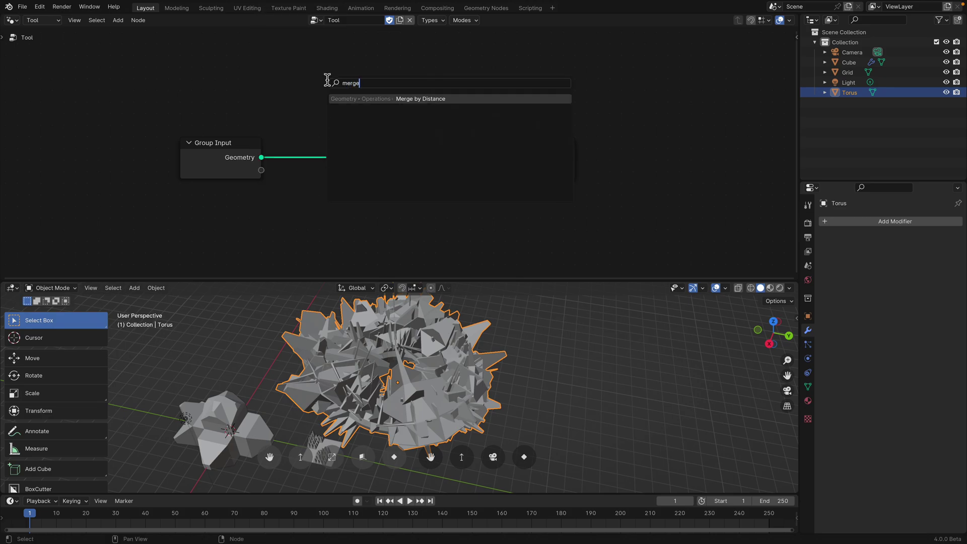
key("Return")
left_click(337, 107)
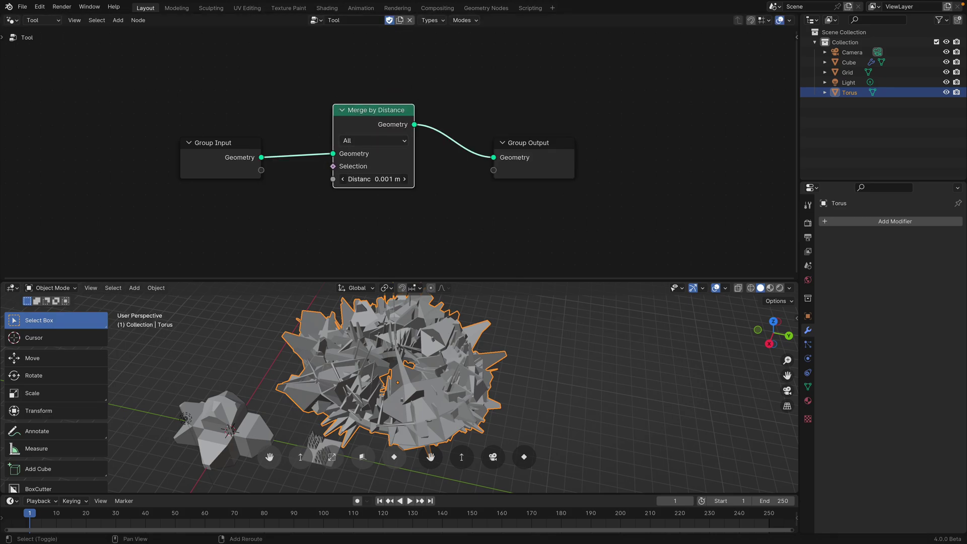
Set the merge Distance to 0.381 m, connect a Selection node to Merge by Distance's Selection socket, and save the file
left_click_drag(373, 179, 277, 215)
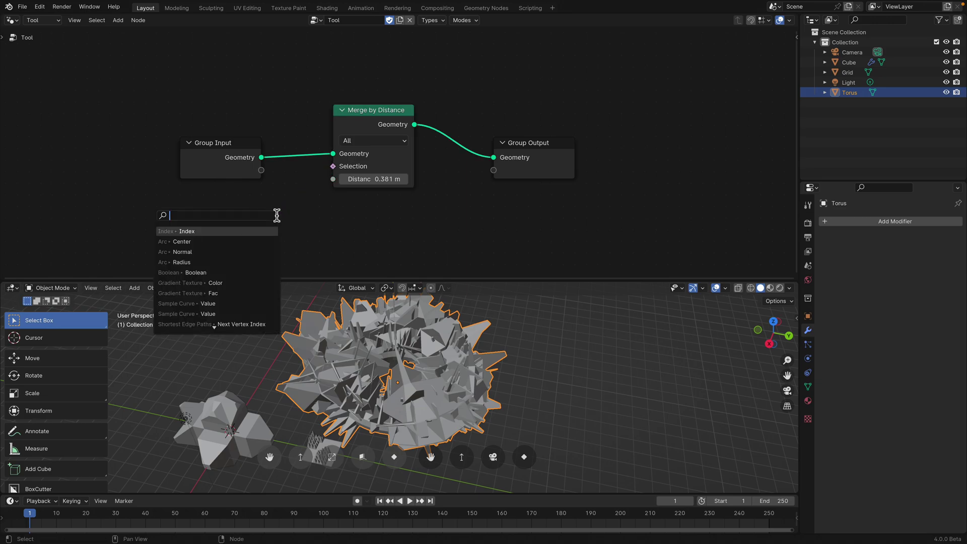
type("sele")
key("Return")
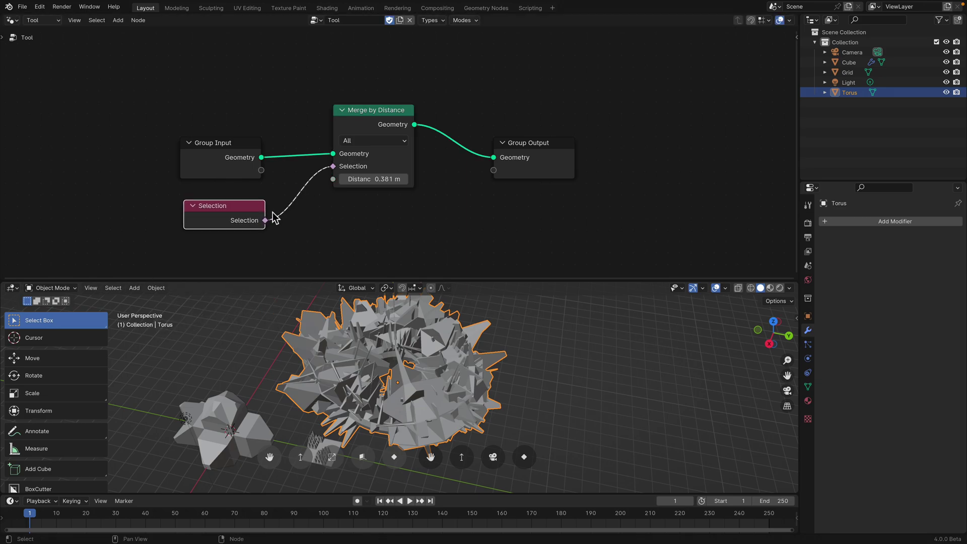
key("ctrl+s")
Expose Merge by Distance's Distance value through Group Input, shrink the node editor area and save the file
left_click(335, 182)
left_click_drag(334, 179, 264, 175)
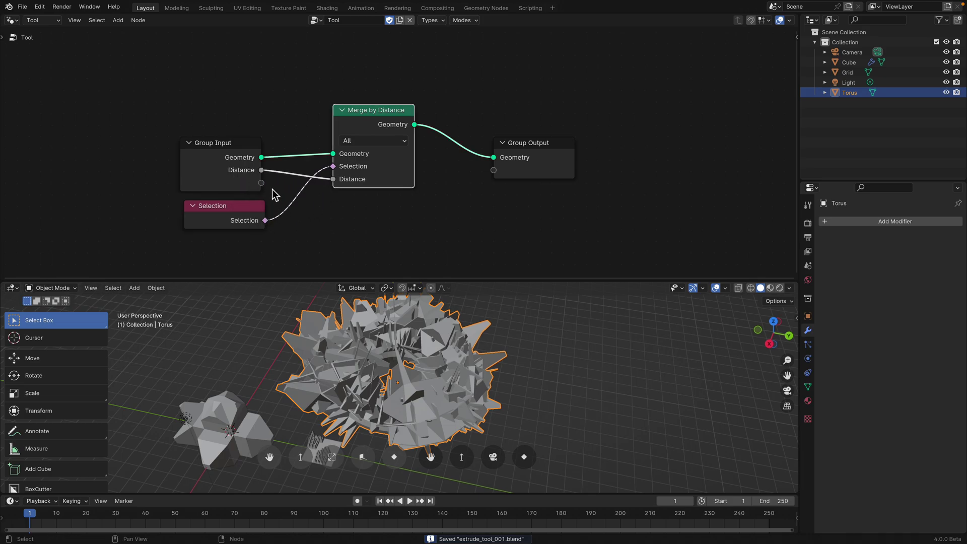
left_click_drag(378, 280, 379, 179)
key("ctrl+s")
Check the new tool's entry in Edit Mode's tool list, return to Object Mode and rename the tool MergeDistance
middle_click_drag(390, 269, 227, 233)
scroll(284, 225, "up", 1)
key("Tab")
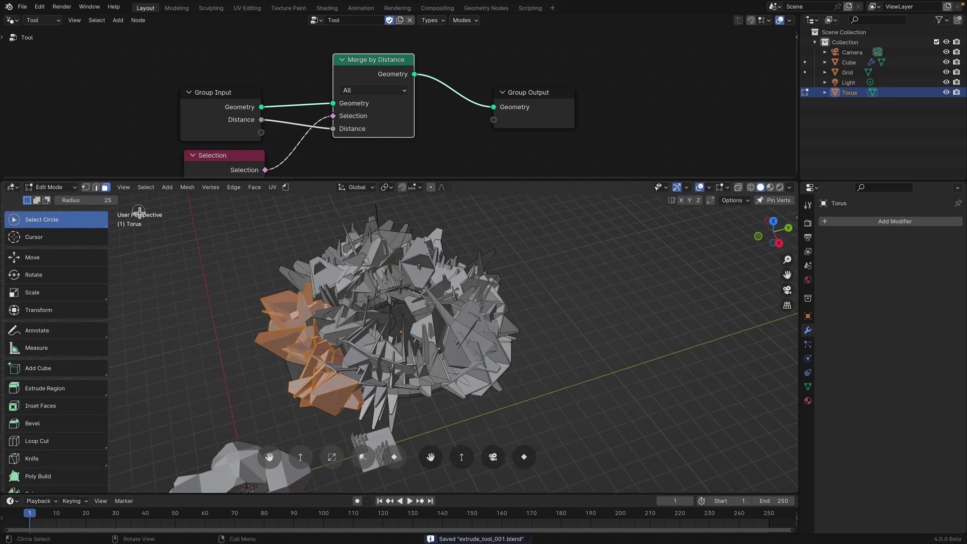
middle_click_drag(212, 201, 286, 195)
left_click(286, 187)
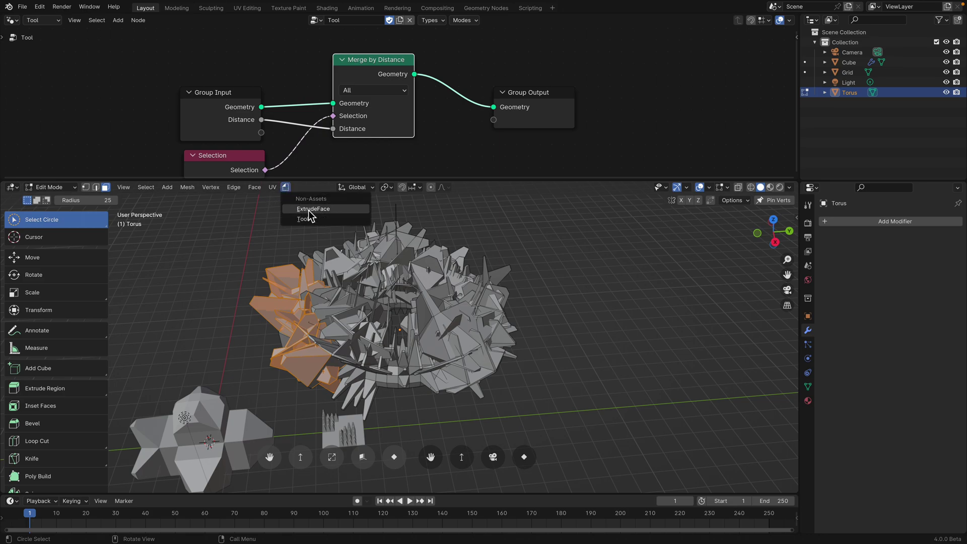
key("Tab")
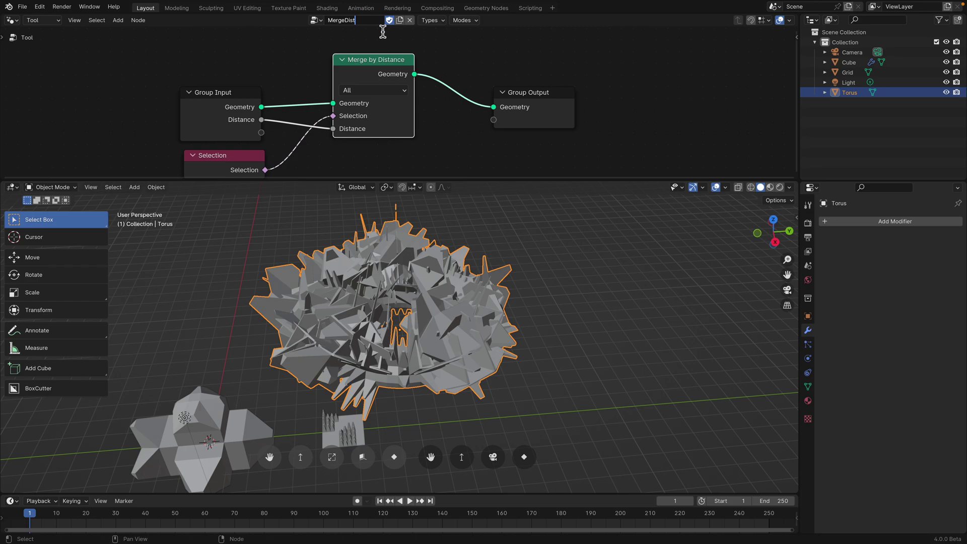
middle_click_drag(311, 137, 333, 111)
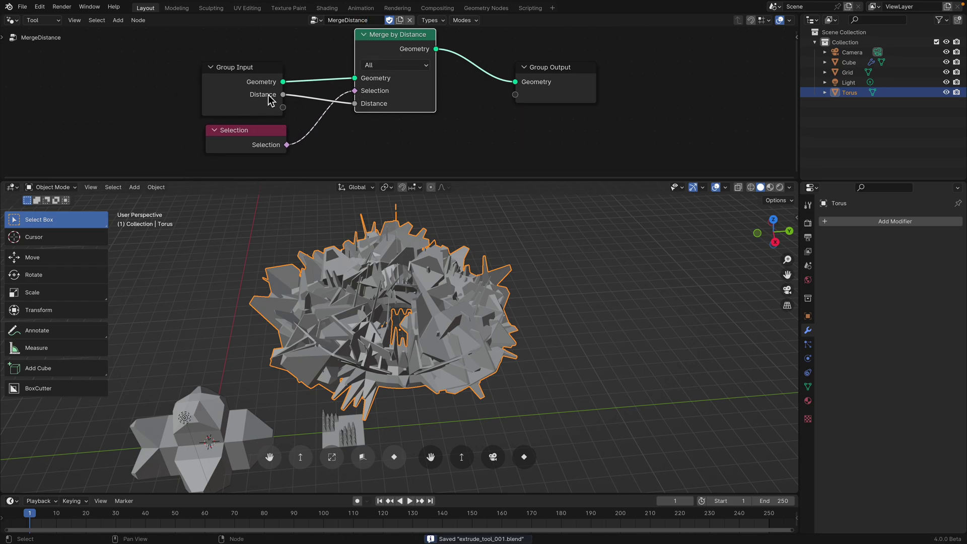
Run MergeDistance on the torus's selected faces in Edit Mode and increase its Distance value
middle_click_drag(375, 273, 364, 304)
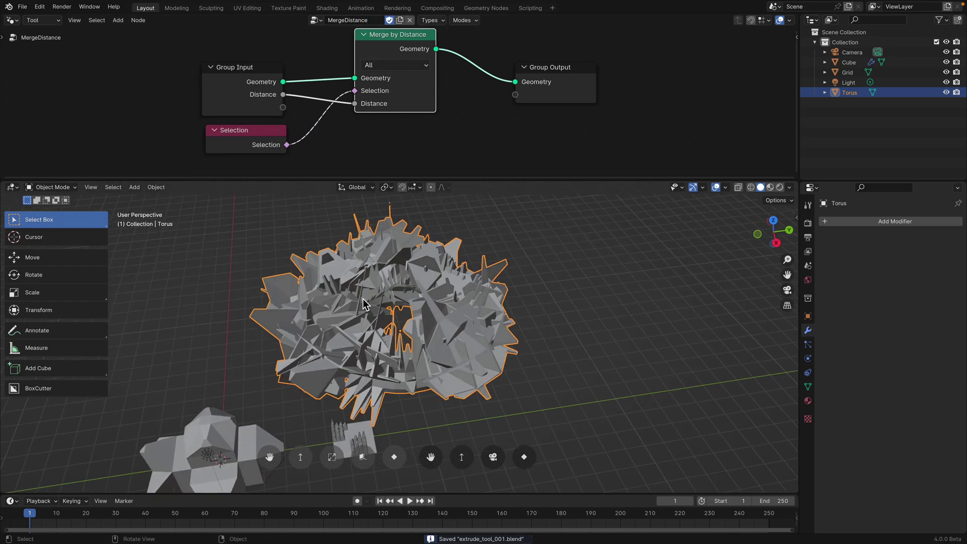
key("Tab")
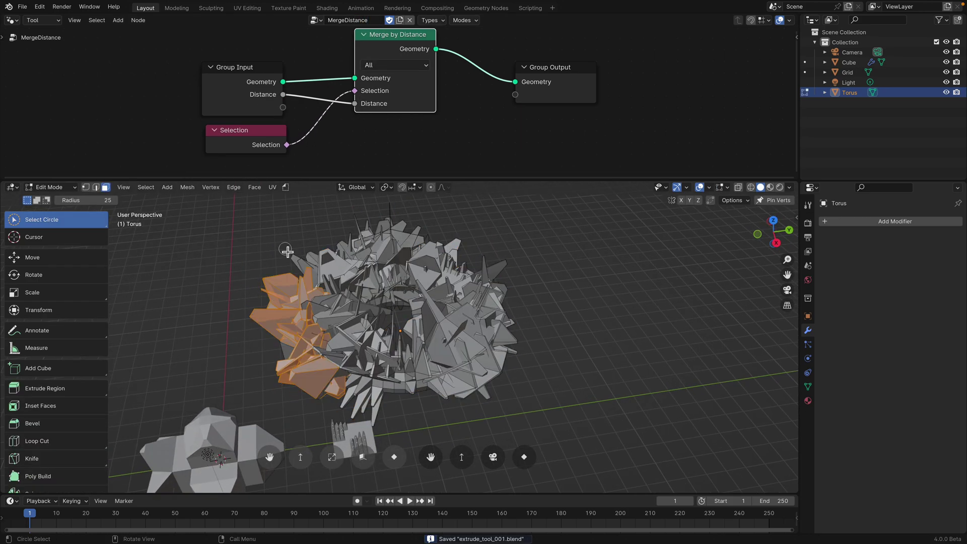
left_click(285, 186)
left_click(304, 219)
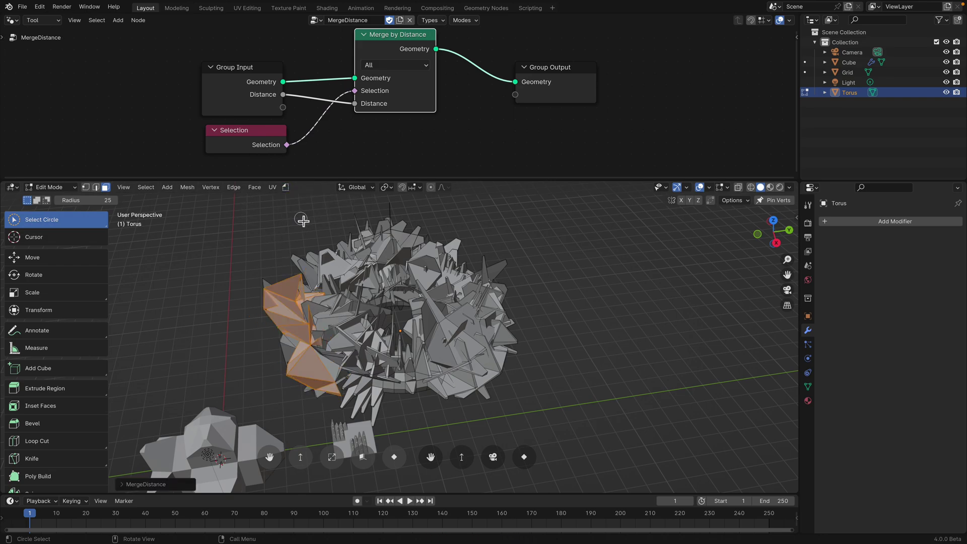
middle_click_drag(309, 336, 322, 287)
left_click(143, 485)
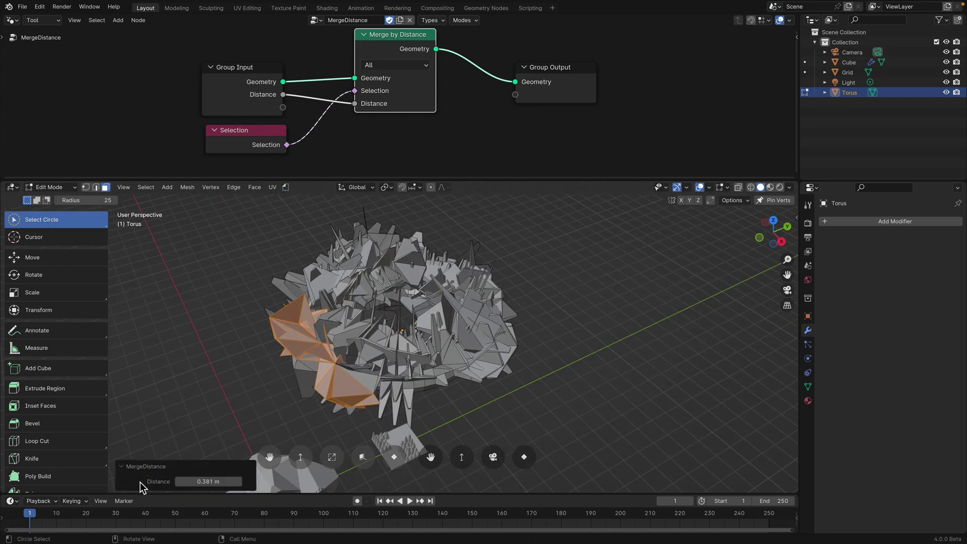
left_click_drag(208, 482, 230, 482)
Enlarge the circle selection radius to 73 and select a cluster of spiked faces on the torus's far side
middle_click_drag(285, 309, 293, 338)
mouse_move(318, 315)
left_mouse_down()
mouse_move(313, 307)
mouse_move(348, 264)
mouse_move(413, 257)
mouse_move(371, 249)
left_mouse_up()
mouse_move(365, 255)
left_mouse_down()
mouse_move(332, 280)
mouse_move(343, 282)
left_mouse_up()
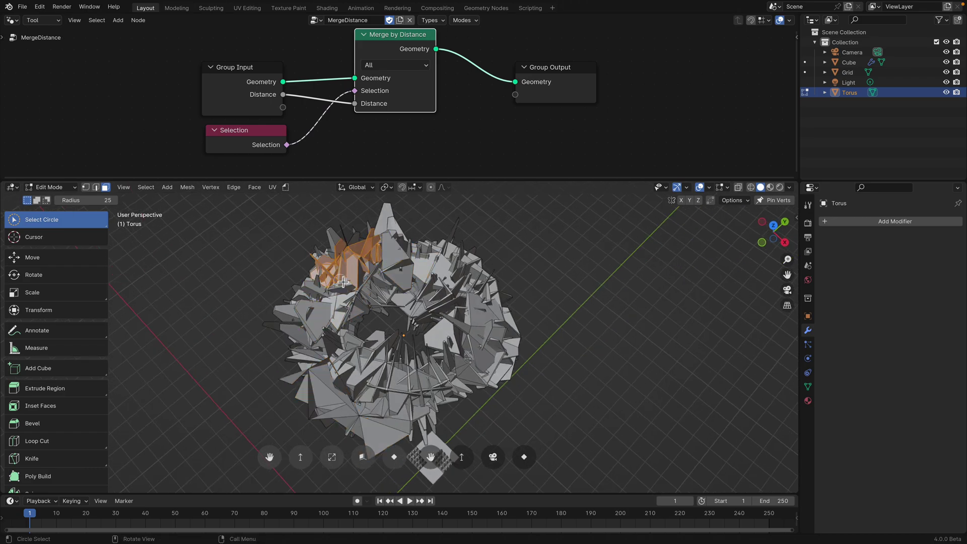
left_click_drag(90, 201, 113, 201)
left_click_drag(338, 265, 384, 260)
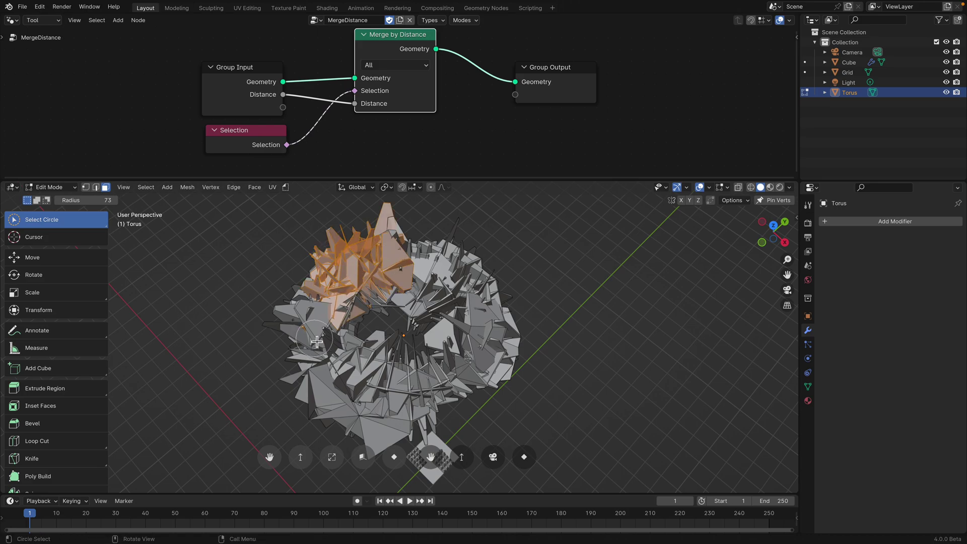
Run MergeDistance on the selected spikes with its Distance set to 0.561 m
left_click(286, 187)
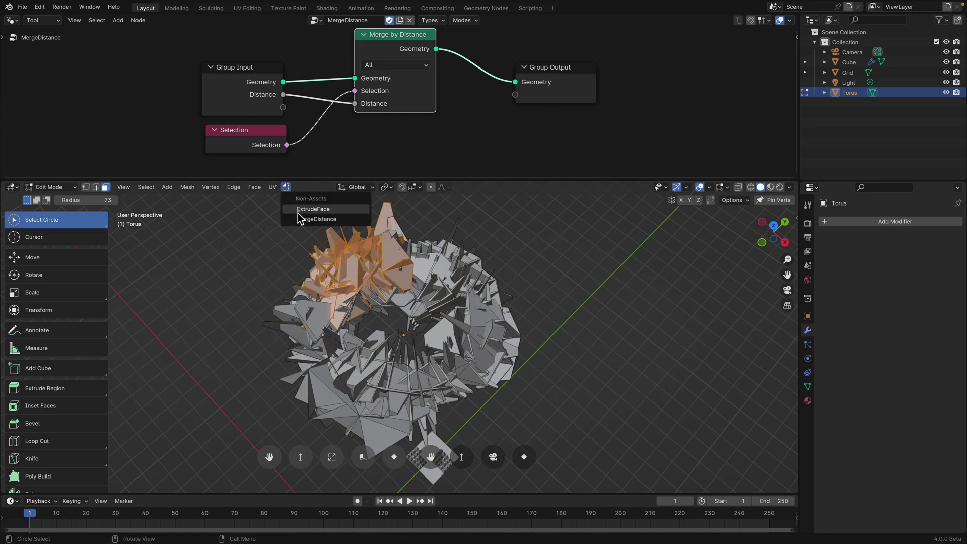
left_click(317, 219)
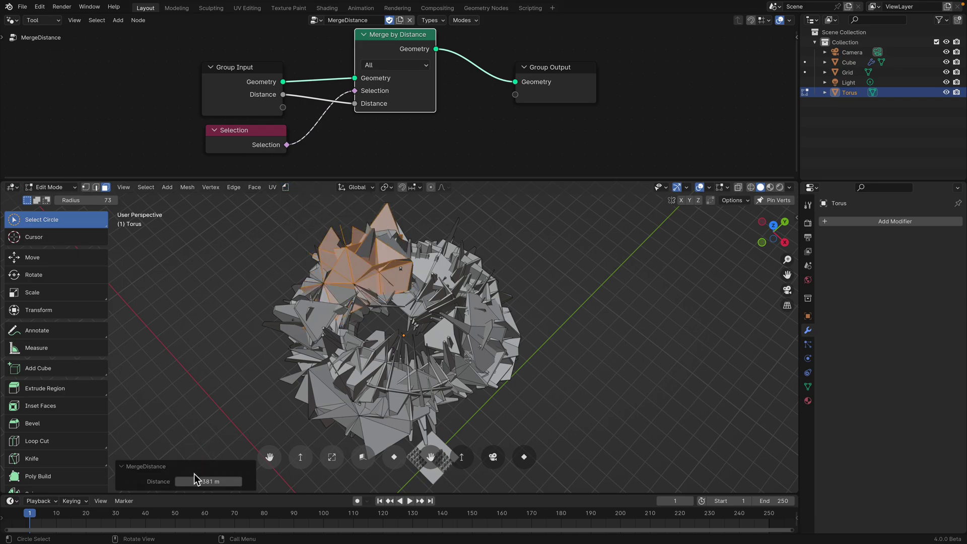
left_click_drag(196, 481, 237, 482)
middle_click_drag(383, 345, 354, 349)
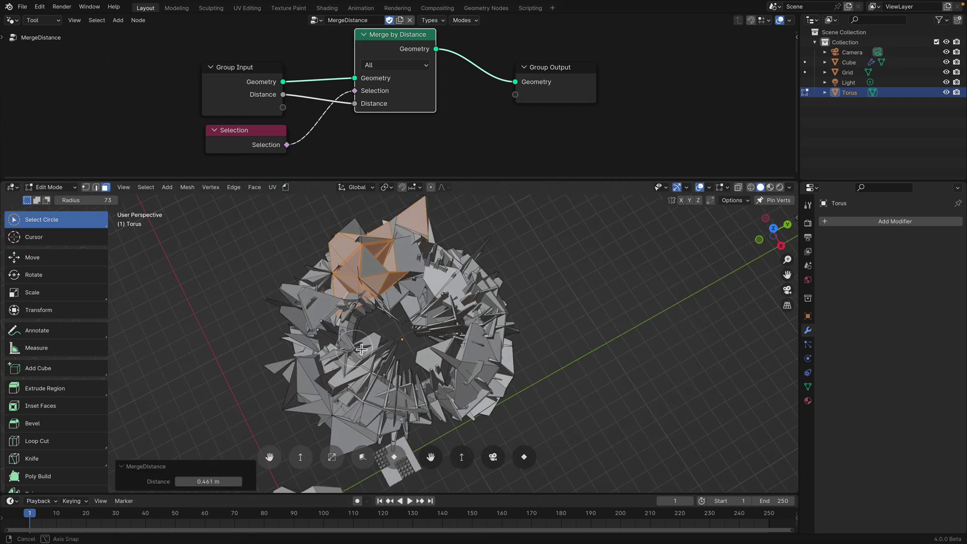
left_click_drag(228, 481, 250, 481)
Circle-select a band of spiked faces along the torus's +Y side
middle_click_drag(407, 284, 374, 264)
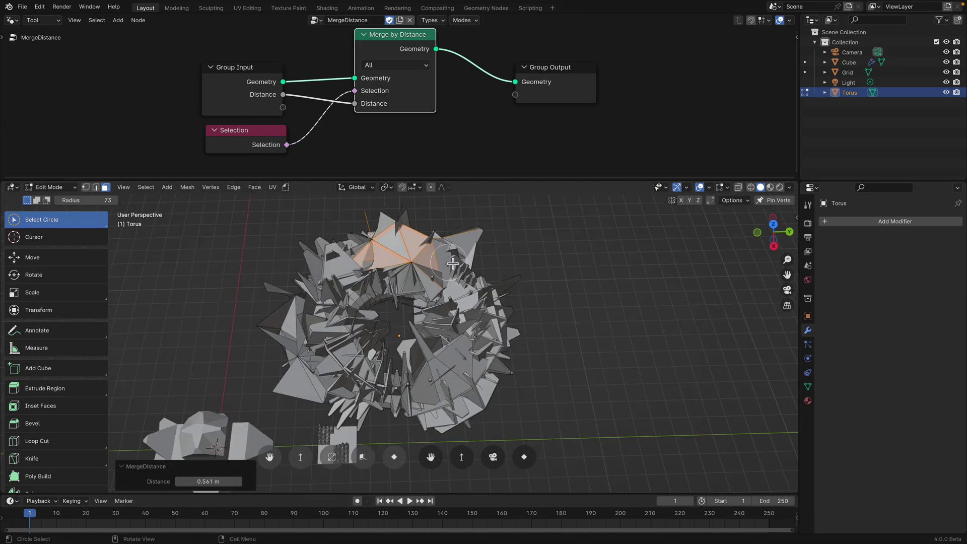
left_click_drag(438, 252, 474, 383)
middle_click_drag(475, 373, 480, 318)
Add the MergeDistance tool to the Quick Favorites
key("q")
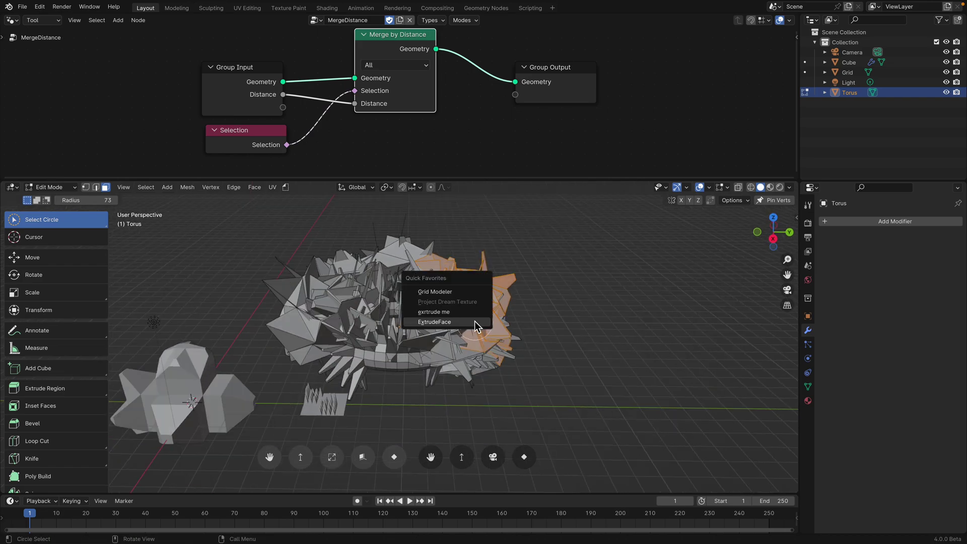
left_click(434, 322)
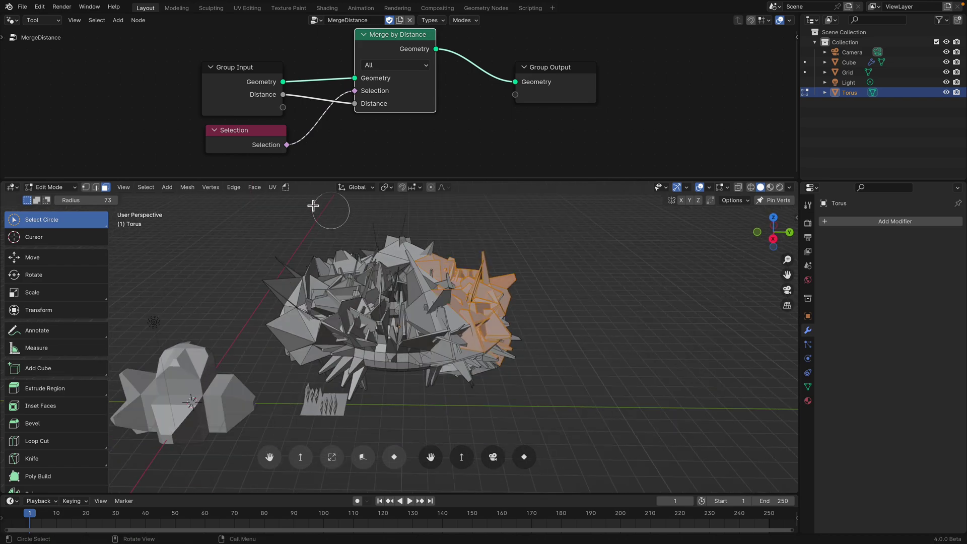
left_click(287, 188)
right_click(309, 219)
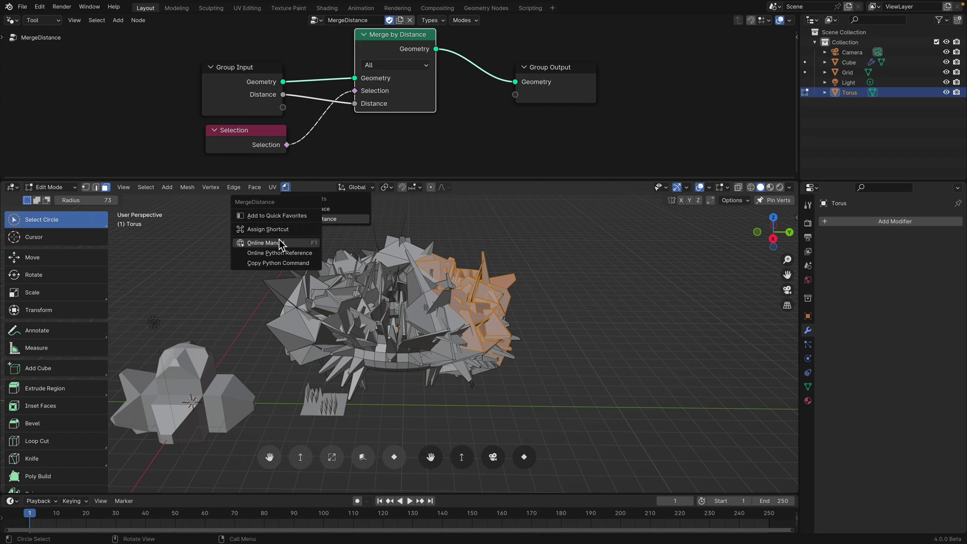
left_click(276, 216)
Run MergeDistance from the Quick Favorites on the selected +Y side faces and lower its Distance value
middle_click_drag(282, 232, 337, 377)
key("q")
left_click(445, 316)
left_click_drag(215, 483, 194, 482)
Circle-select the spiked faces on the torus's +X side and run MergeDistance on them with a Distance of 0.481 m
middle_click_drag(384, 368, 420, 352)
left_click_drag(408, 345, 323, 327)
middle_click_drag(342, 327, 410, 343)
left_click_drag(414, 333, 328, 320)
mouse_move(327, 320)
middle_mouse_down()
mouse_move(431, 333)
mouse_move(337, 327)
middle_mouse_up()
key("q")
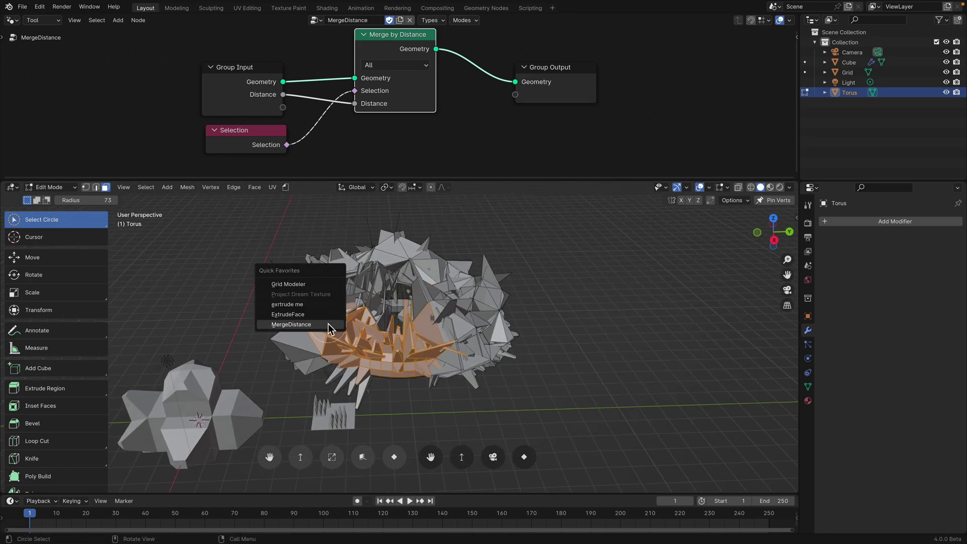
left_click(317, 325)
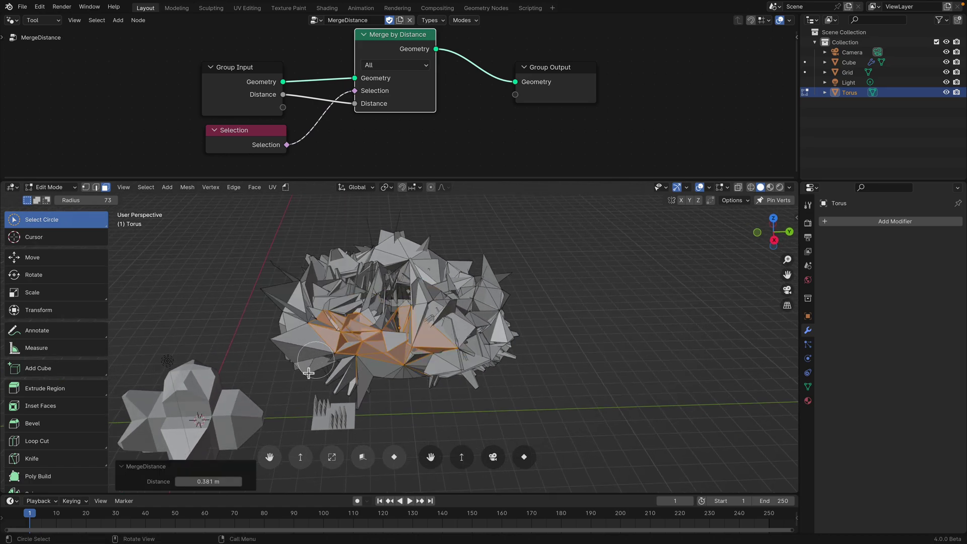
left_click_drag(209, 482, 247, 482)
Switch to box selection and select a block of spiked faces on the torus's +Y side
key("q")
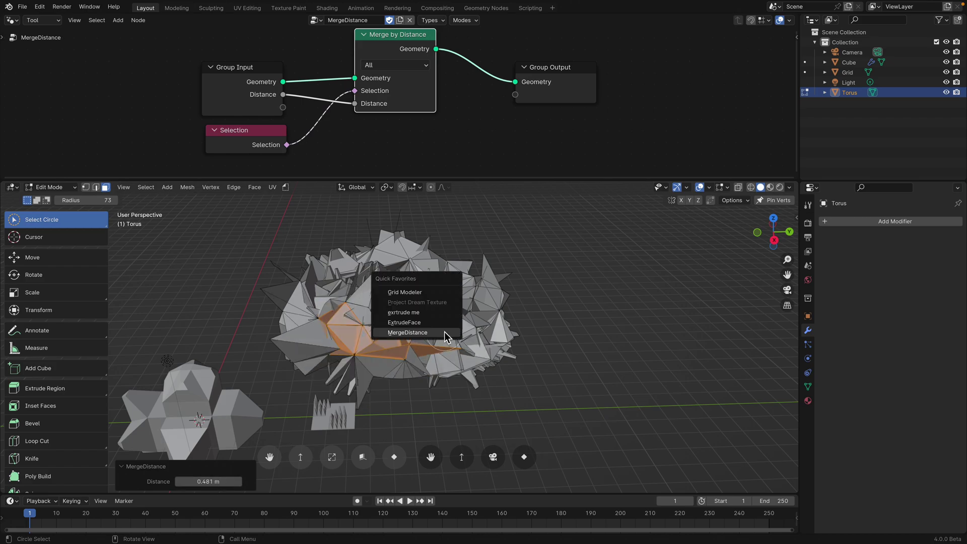
key("w")
key("w")
key("w")
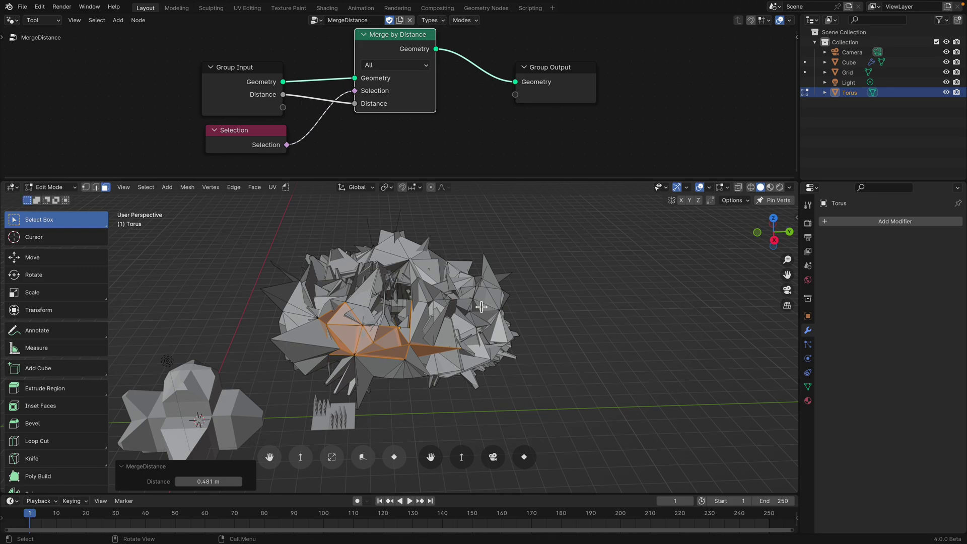
middle_click_drag(419, 339, 414, 343)
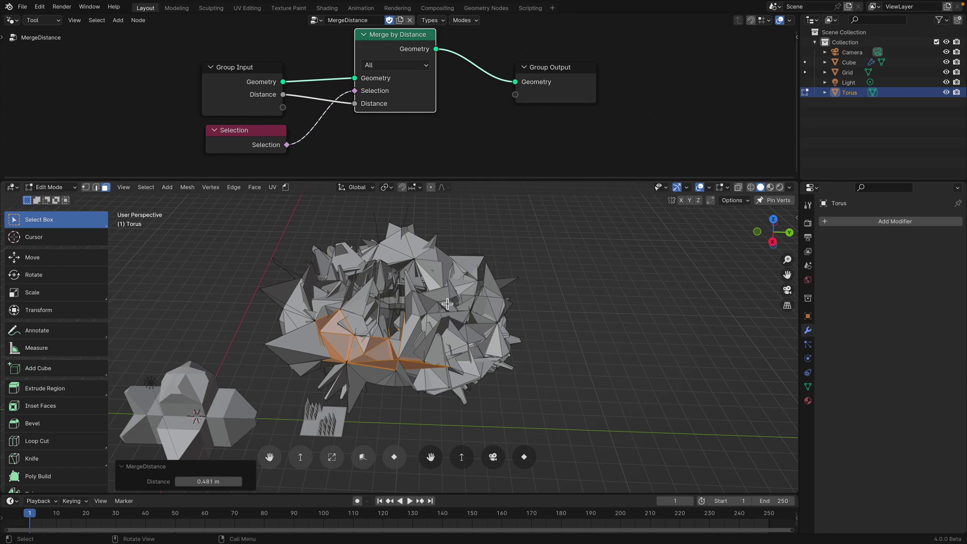
middle_click_drag(448, 304, 446, 315)
left_click_drag(443, 317, 461, 356)
left_click_drag(438, 294, 485, 327)
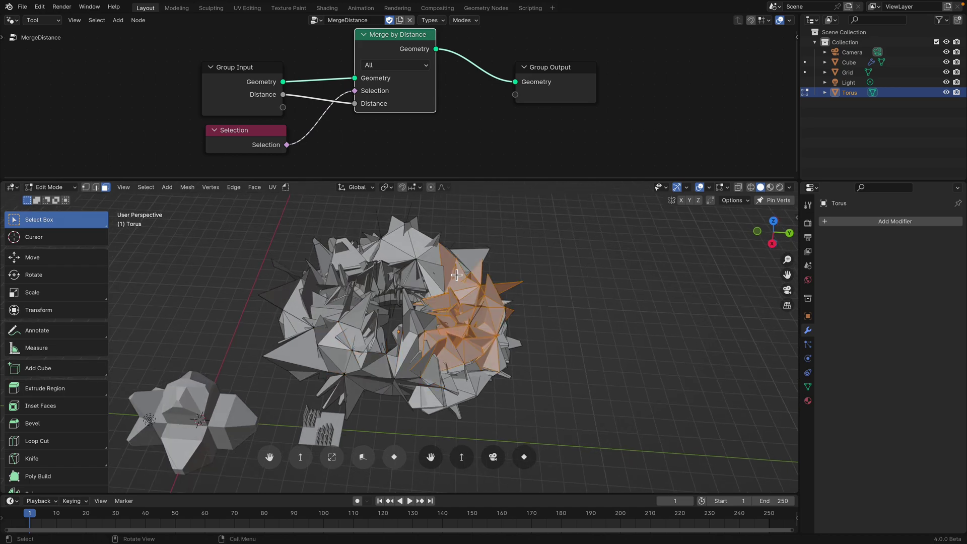
Run MergeDistance on the box-selected faces with its Distance set to 0.275 m
middle_click_drag(457, 274, 455, 318)
key("q")
left_click(432, 317)
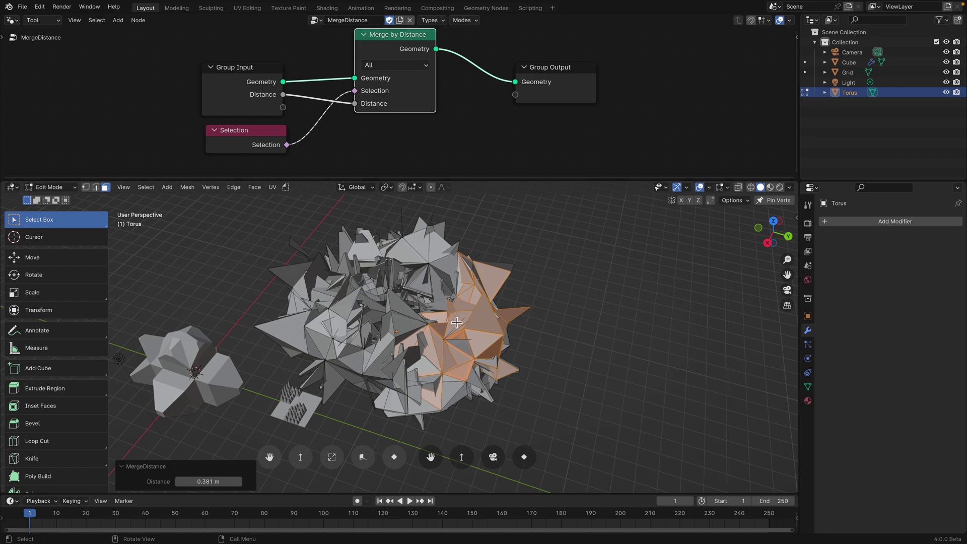
left_click_drag(209, 481, 156, 481)
middle_click_drag(563, 360, 477, 371)
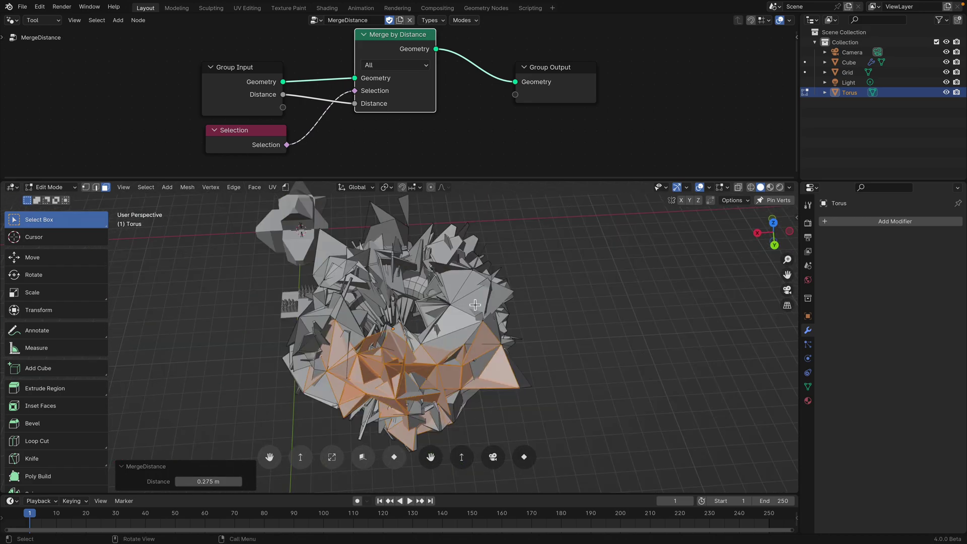
Return the torus to Object Mode and save the file
left_click_drag(476, 371, 487, 299)
middle_click_drag(486, 299, 434, 317)
key("Tab")
scroll(426, 85, "down", 2)
key("ctrl+s")
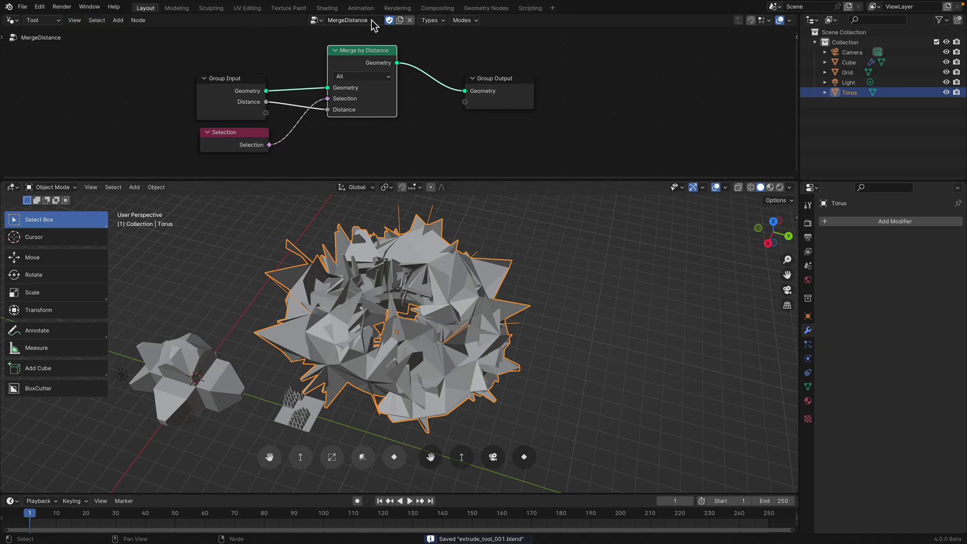
Create a new, empty tool node group alongside MergeDistance
left_click(400, 21)
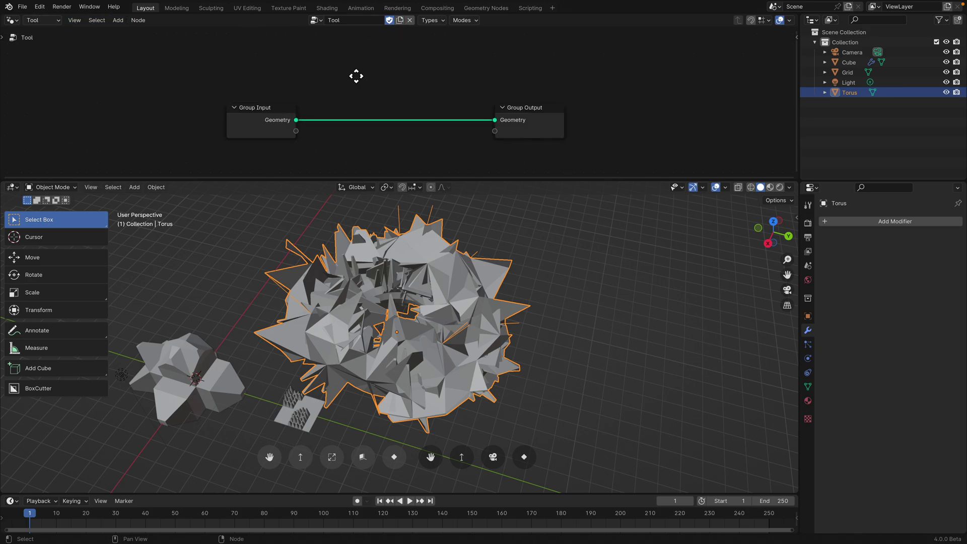
middle_click_drag(356, 76, 304, 64)
key("shift+a")
mouse_move(307, 28)
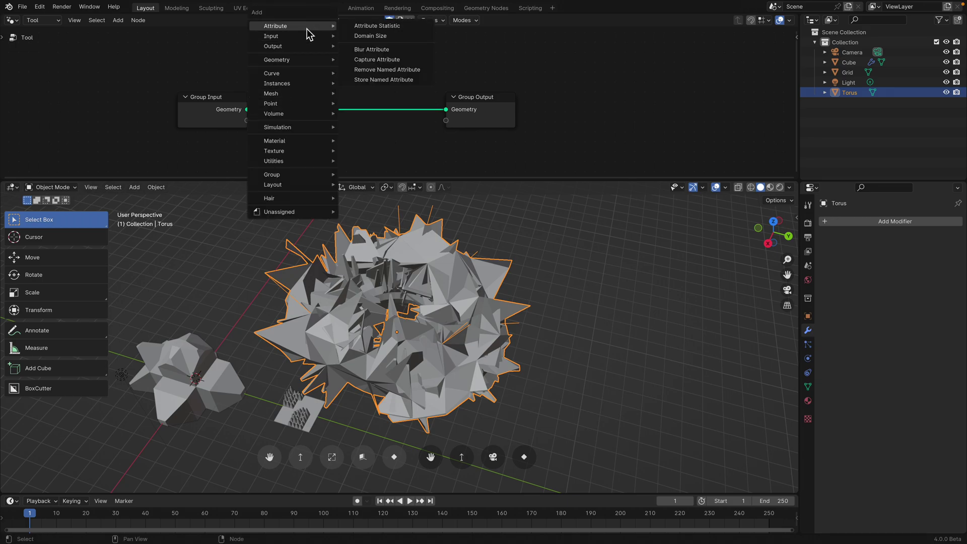
middle_click_drag(227, 50, 270, 80)
key("shift+a")
mouse_move(355, 81)
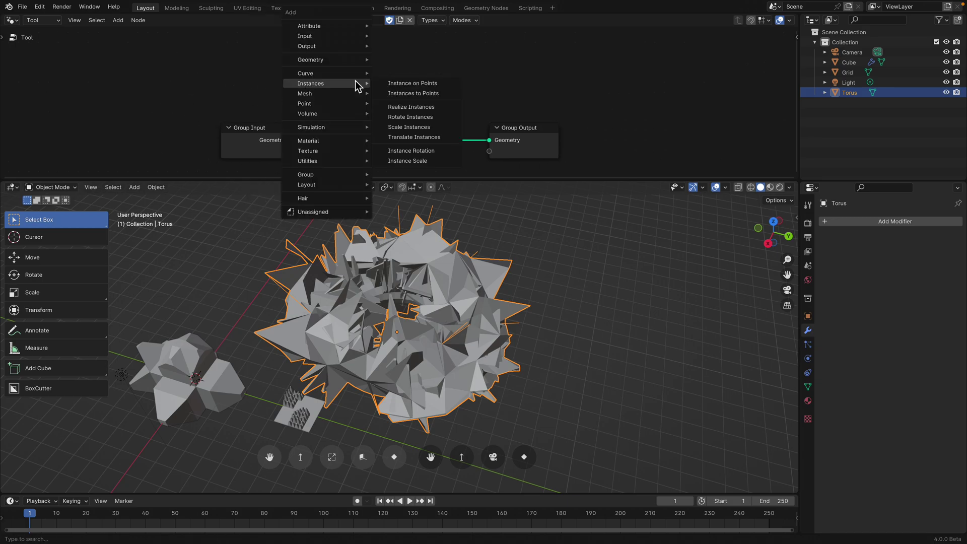
key("Escape")
Insert a Mesh to Volume node on the link between Group Input and Group Output
key("shift+a")
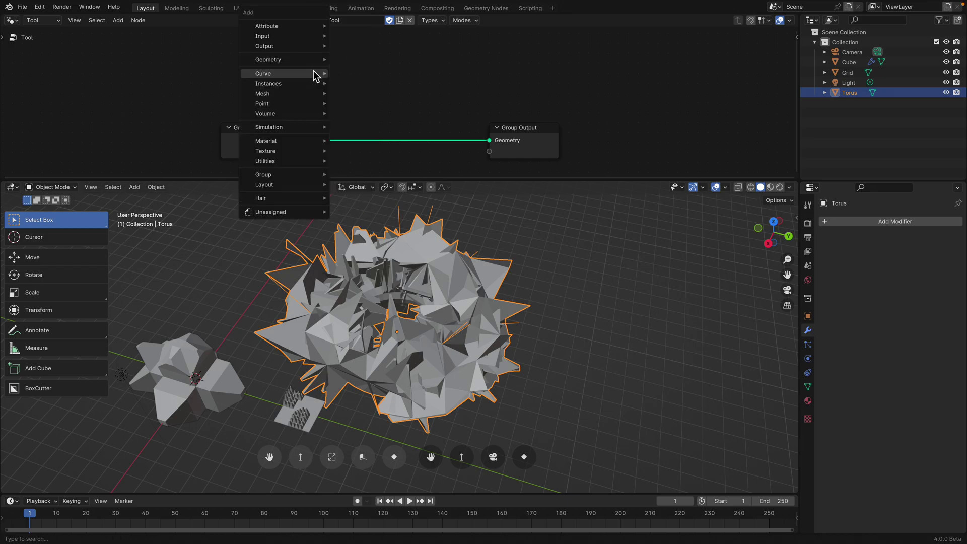
mouse_move(316, 75)
type("mes")
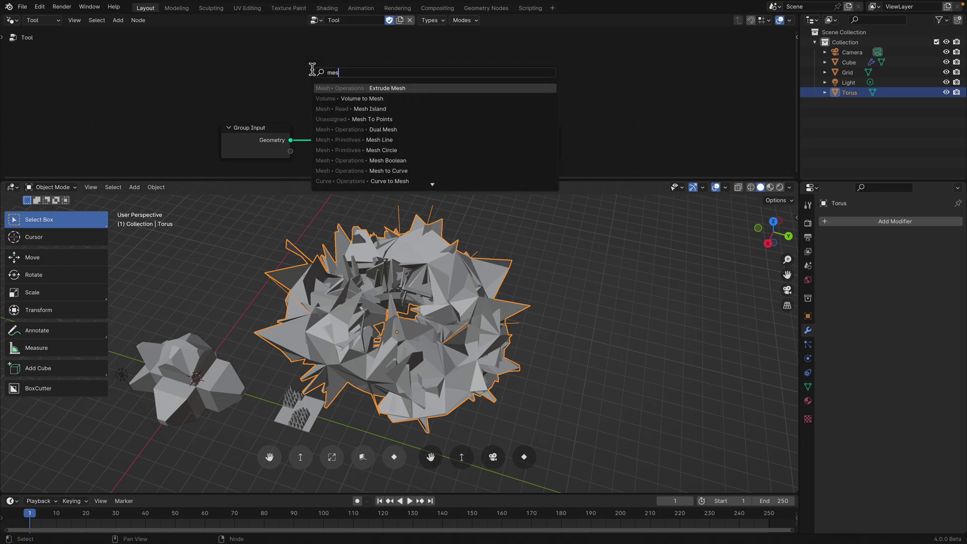
type("h to vo")
key("Return")
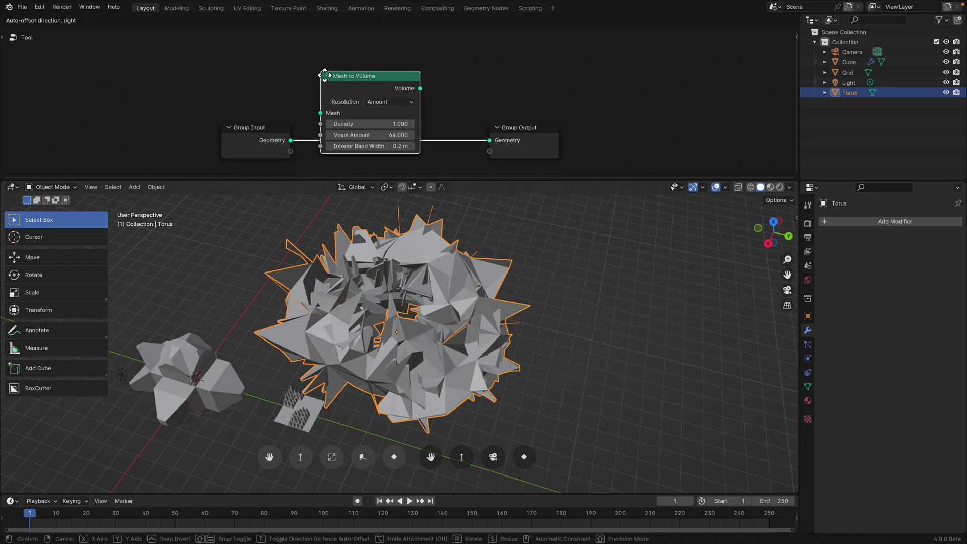
left_click(330, 71)
Insert a Volume to Mesh node between Mesh to Volume and Group Output
middle_click_drag(471, 117, 452, 105)
key("shift+a")
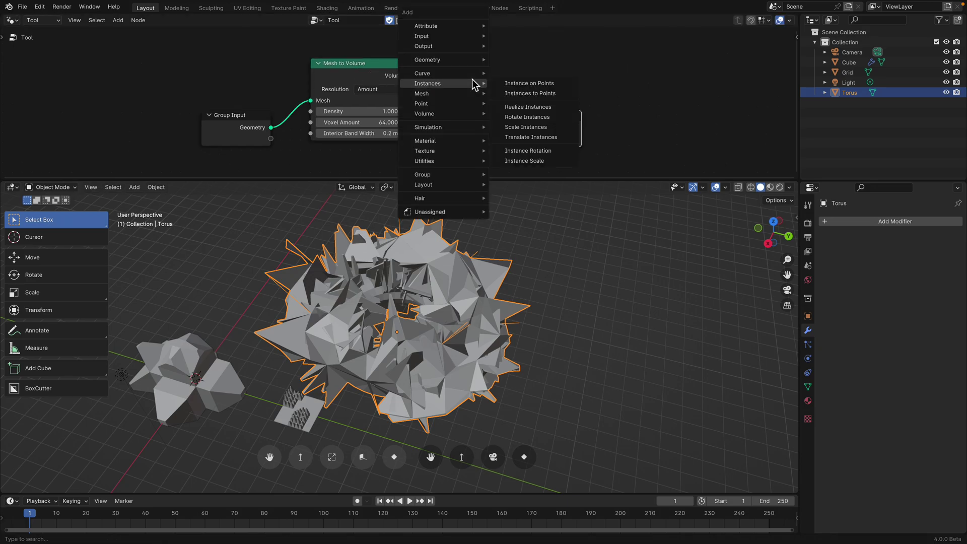
type("voilume")
key("BackSpace")
key("BackSpace")
key("BackSpace")
key("BackSpace")
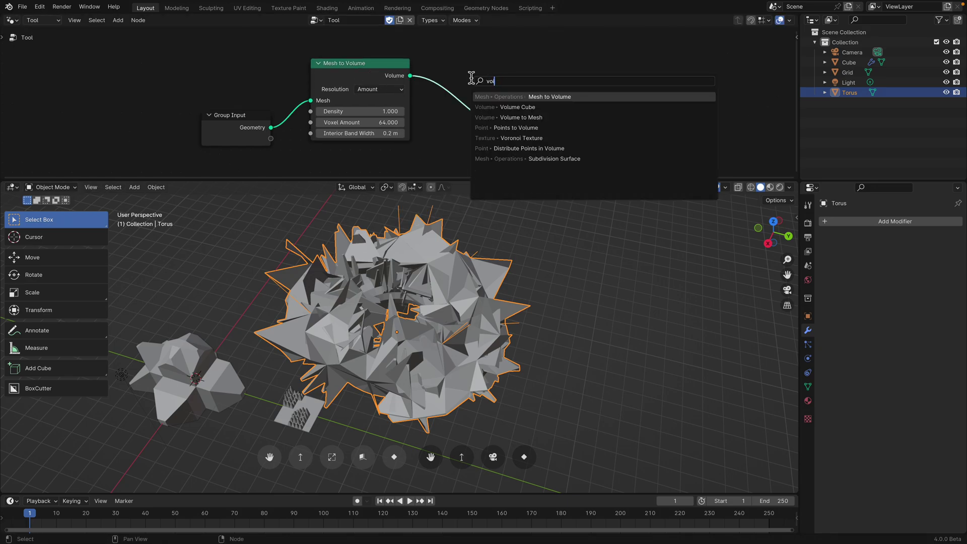
key("BackSpace")
type("lume to")
key("Return")
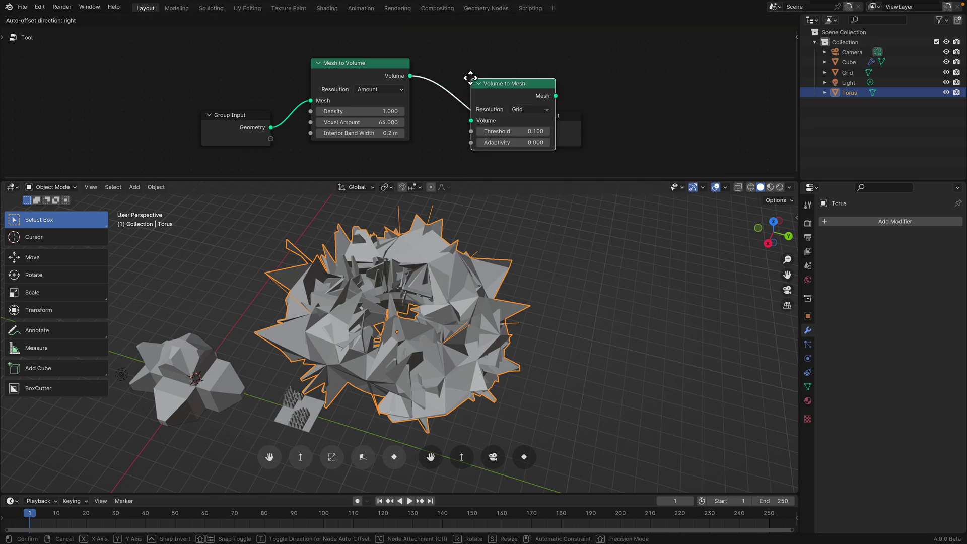
left_click(454, 77)
Expose Voxel Amount, Adaptivity and Density as tool inputs by linking them to the Group Input node
middle_click_drag(393, 202, 389, 281)
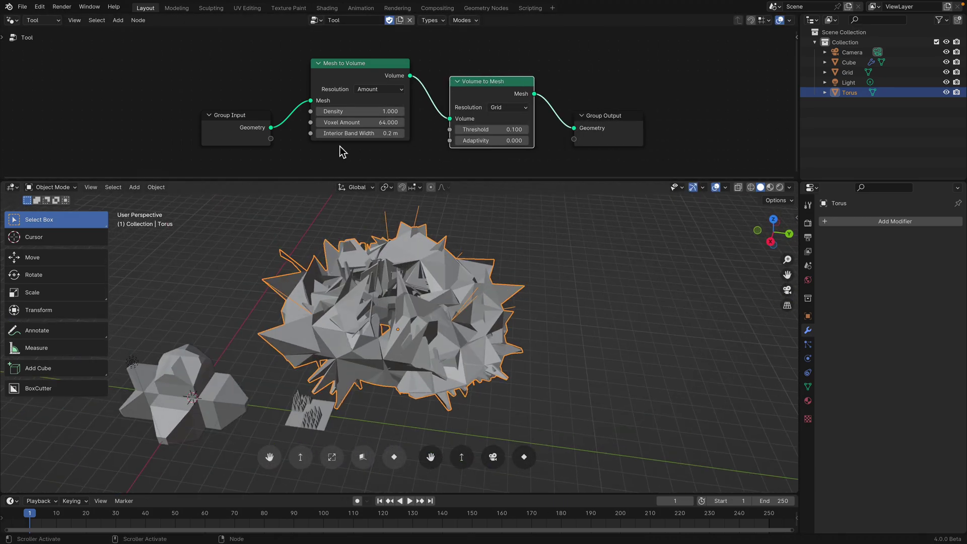
middle_click_drag(351, 133, 356, 126)
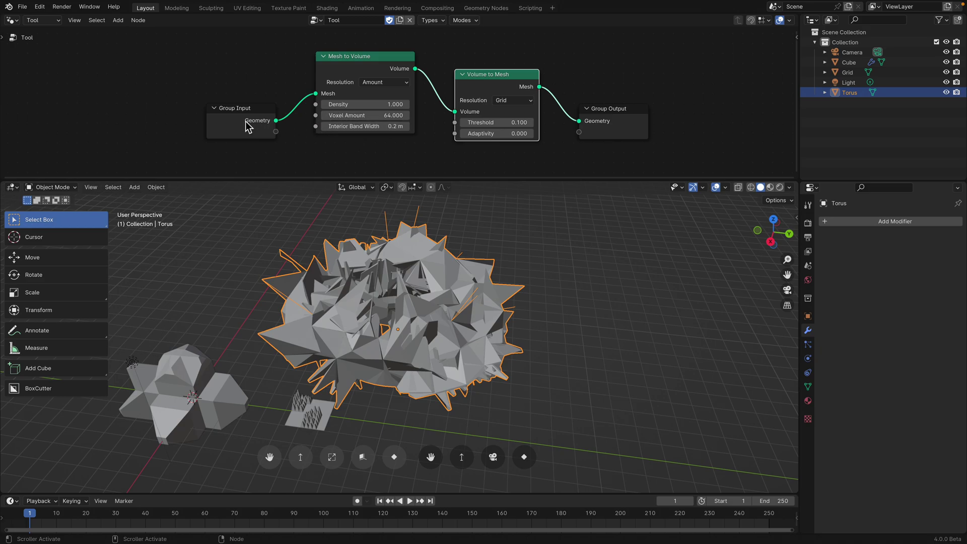
left_click_drag(251, 123, 228, 110)
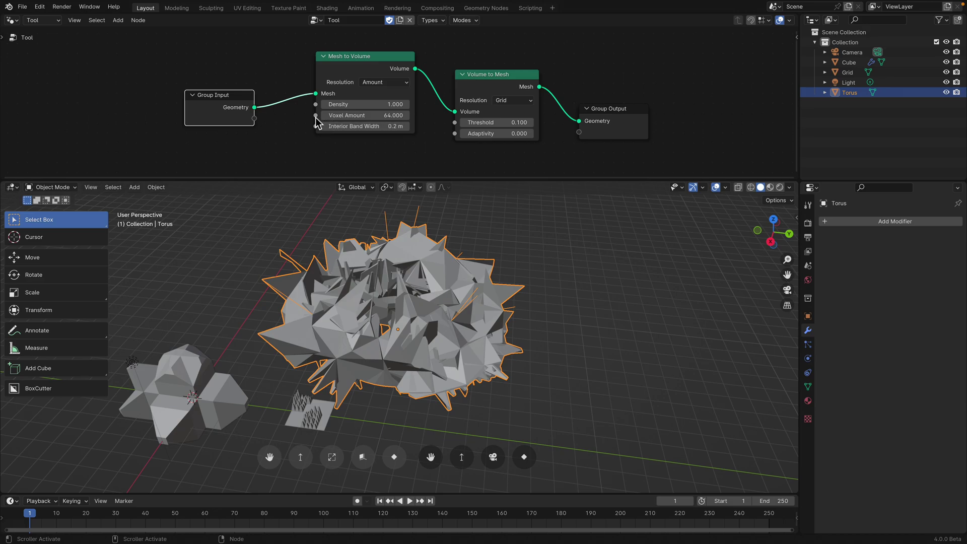
left_click_drag(316, 115, 255, 119)
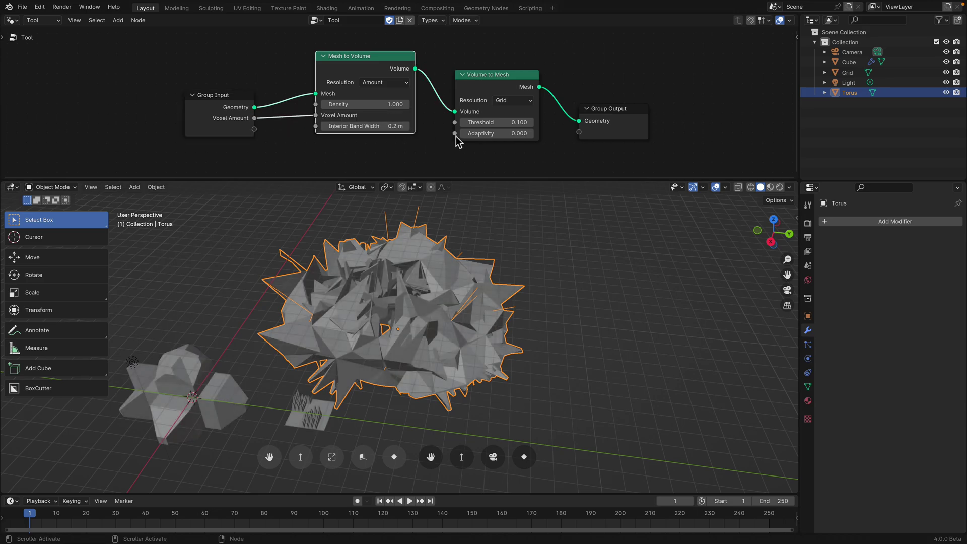
left_click_drag(455, 134, 255, 130)
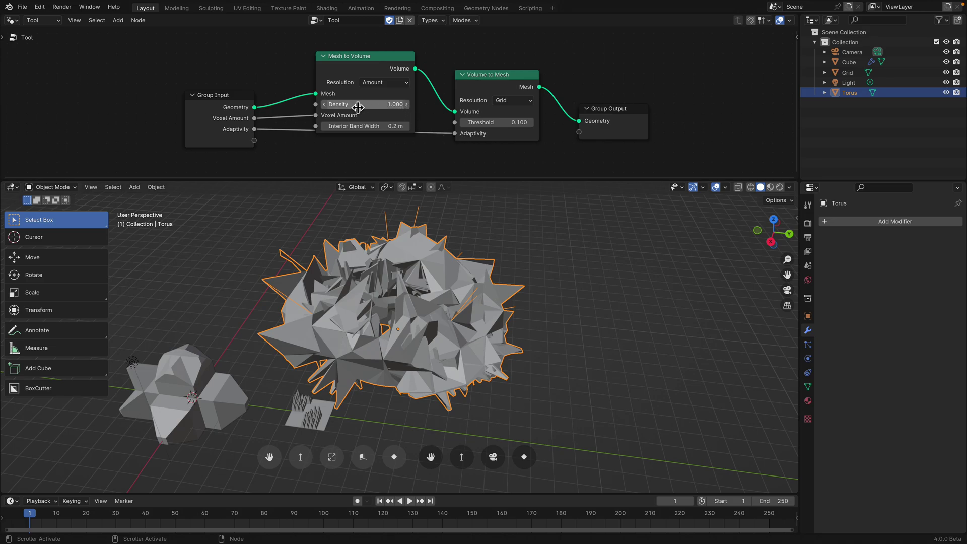
left_click_drag(316, 104, 255, 140)
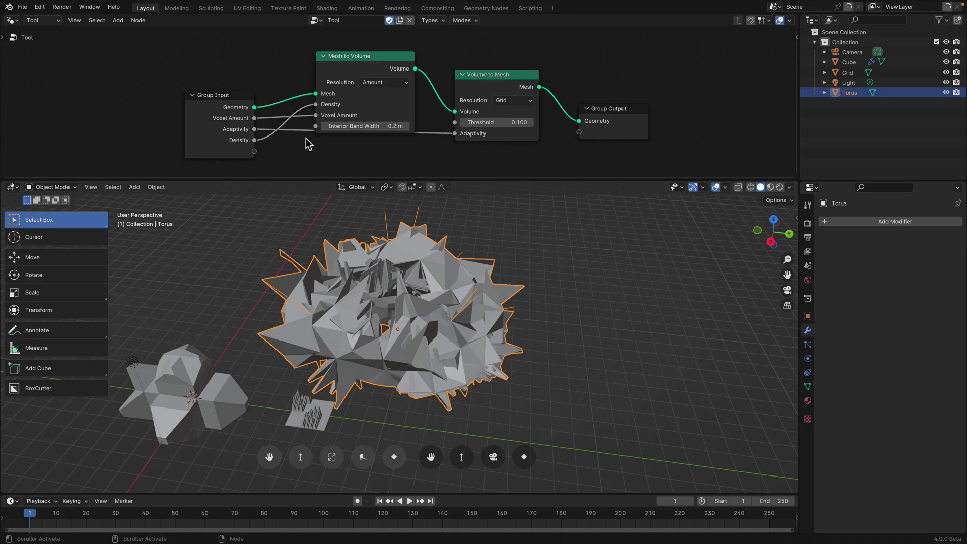
Rename the tool VolumeMe and save the file
key("ctrl+s")
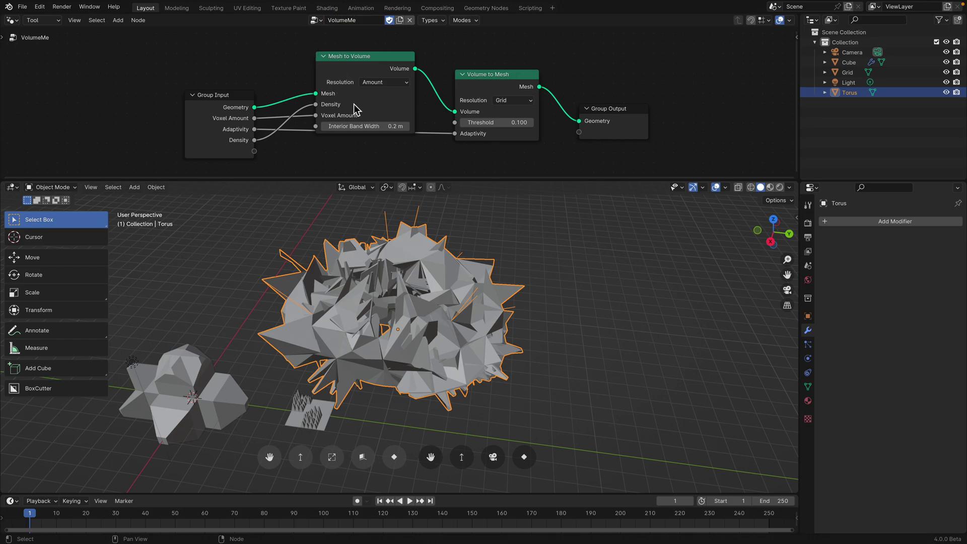
left_click_drag(398, 184, 398, 161)
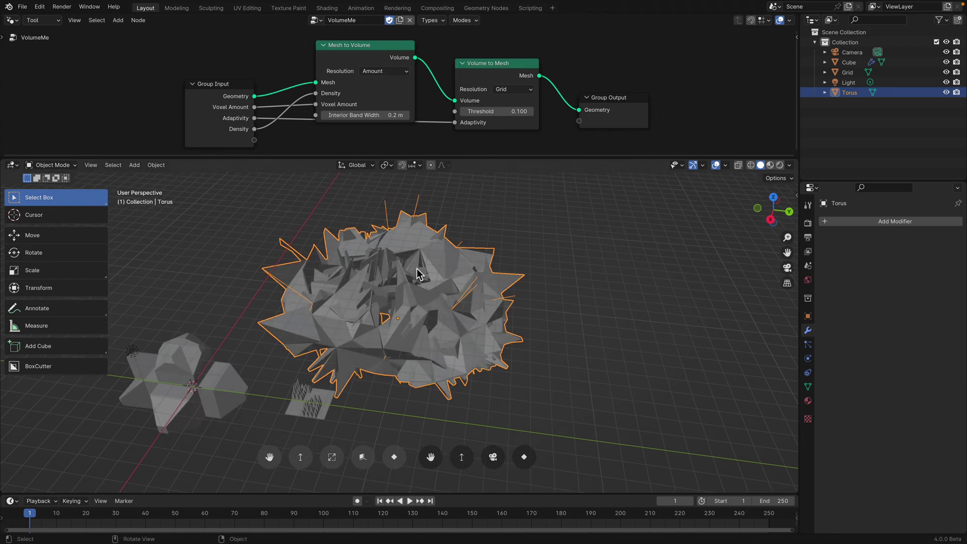
key("ctrl+s")
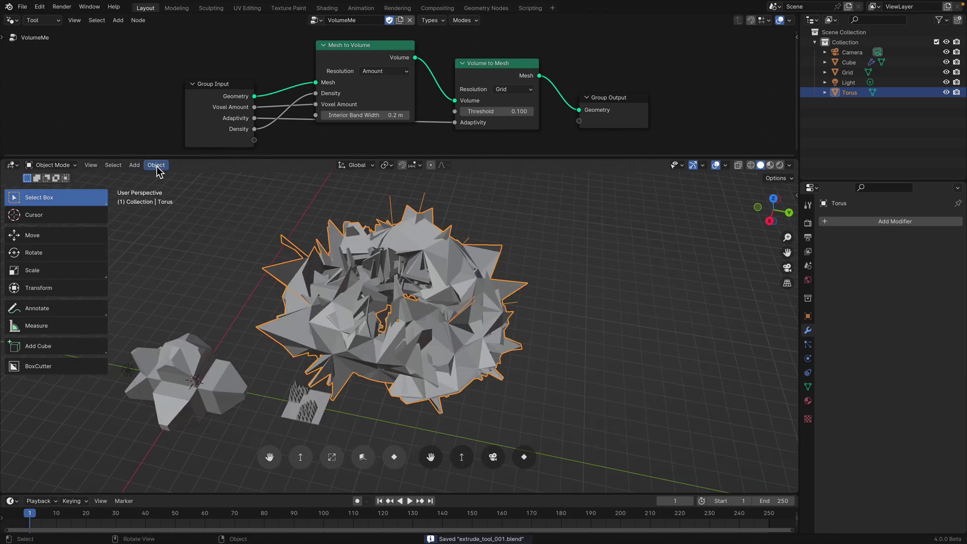
Select all of the torus's faces in Edit Mode and return to Object Mode
key("Tab")
key("a")
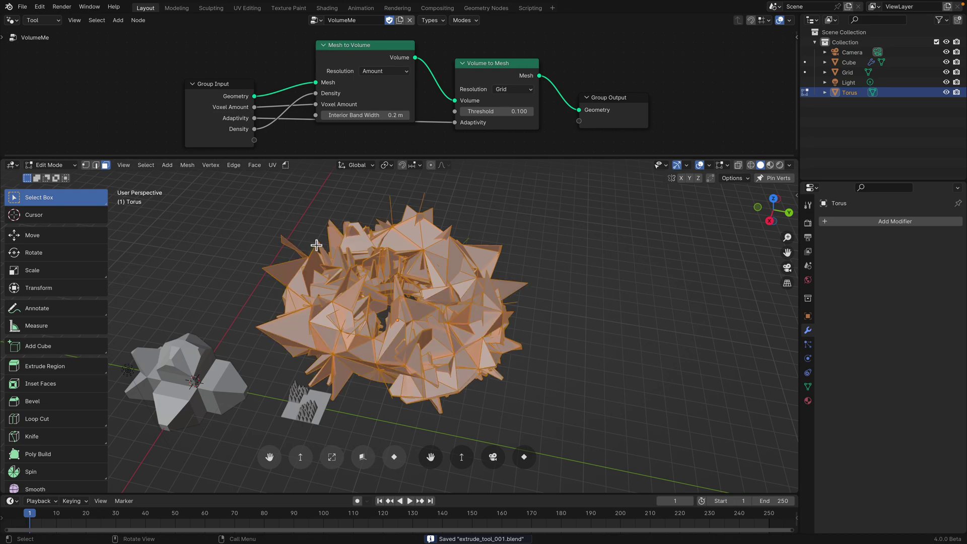
key("Tab")
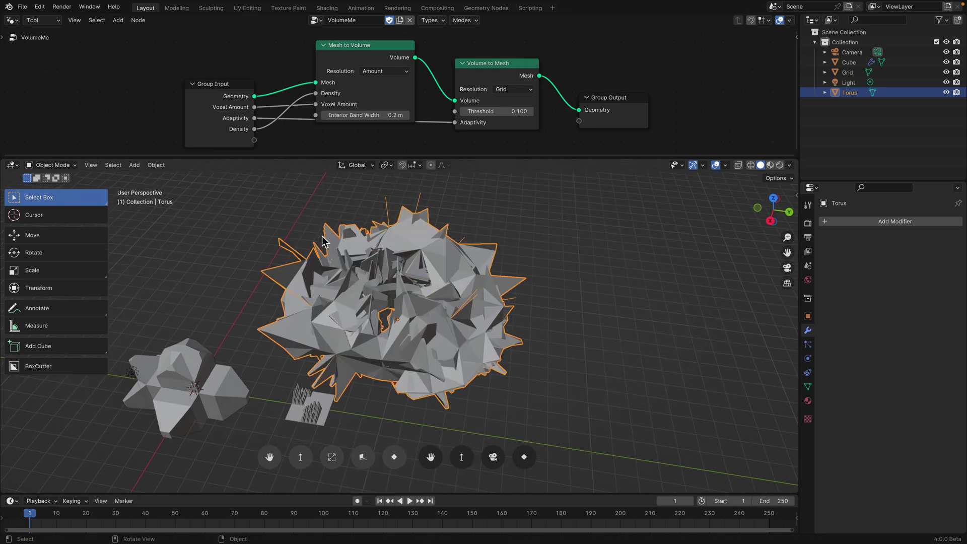
scroll(297, 139, "down", 1)
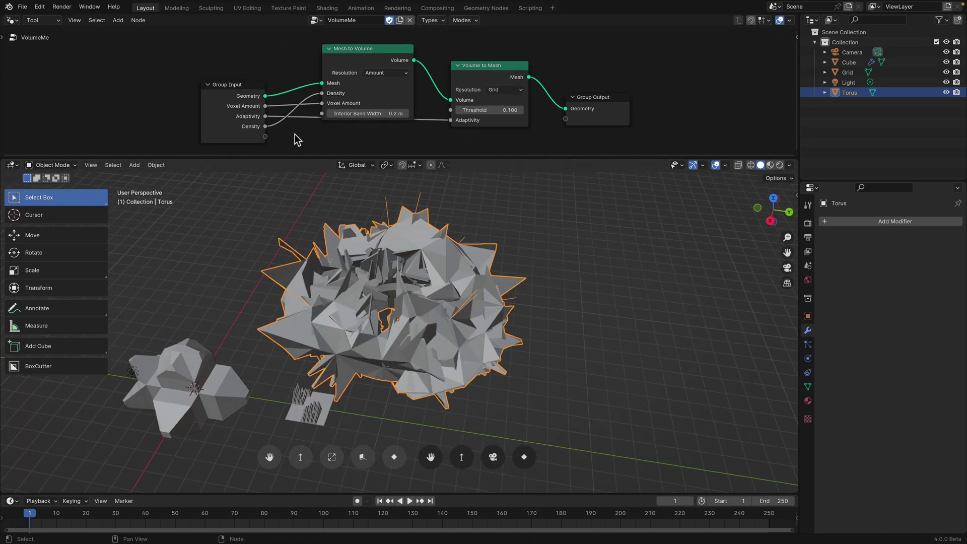
Reposition the Mesh to Volume node slightly, save the file and put the torus back in Edit Mode
left_click_drag(360, 60, 364, 93)
middle_click_drag(395, 228, 224, 203)
key("ctrl+s")
key("Tab")
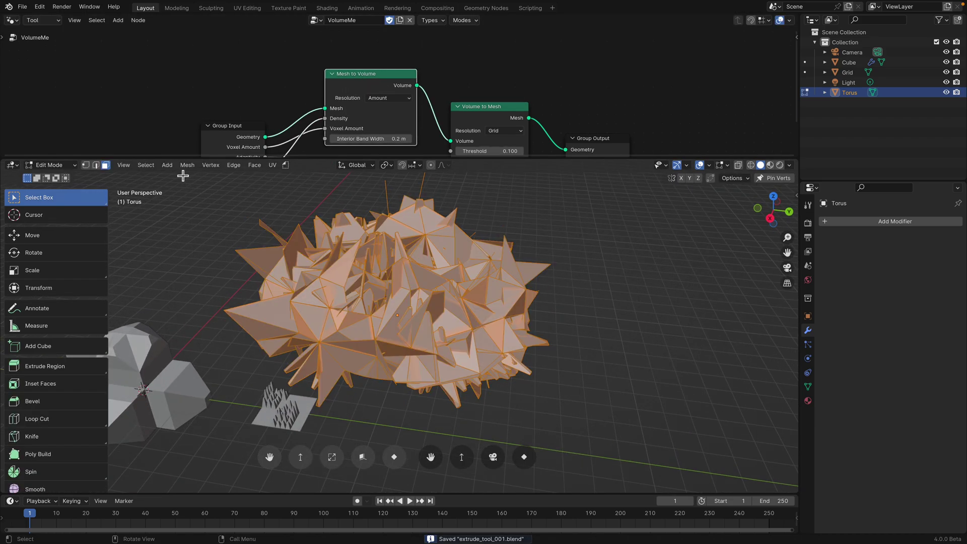
Run the VolumeMe tool on the selected torus and adjust its voxel and adaptivity settings
left_click(285, 166)
left_click(297, 203)
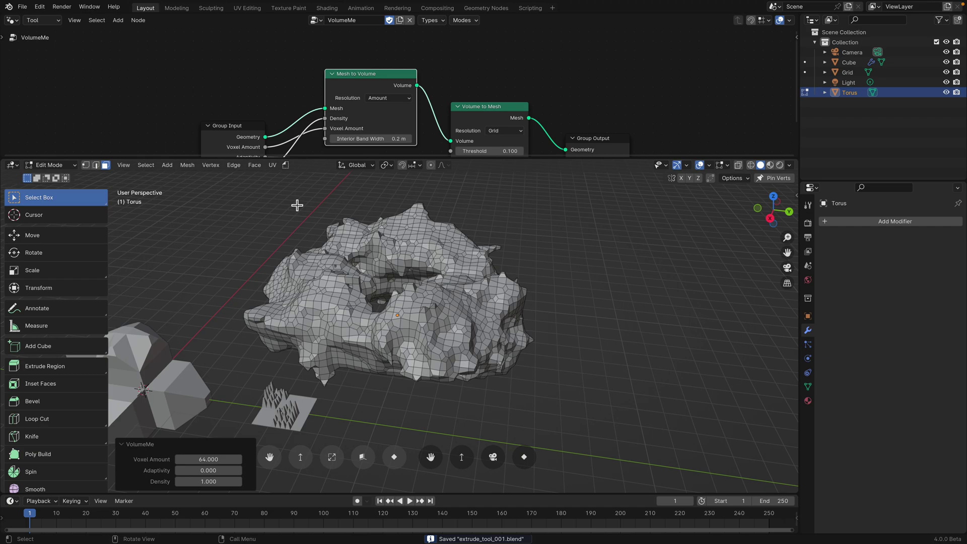
middle_click_drag(451, 325, 407, 315)
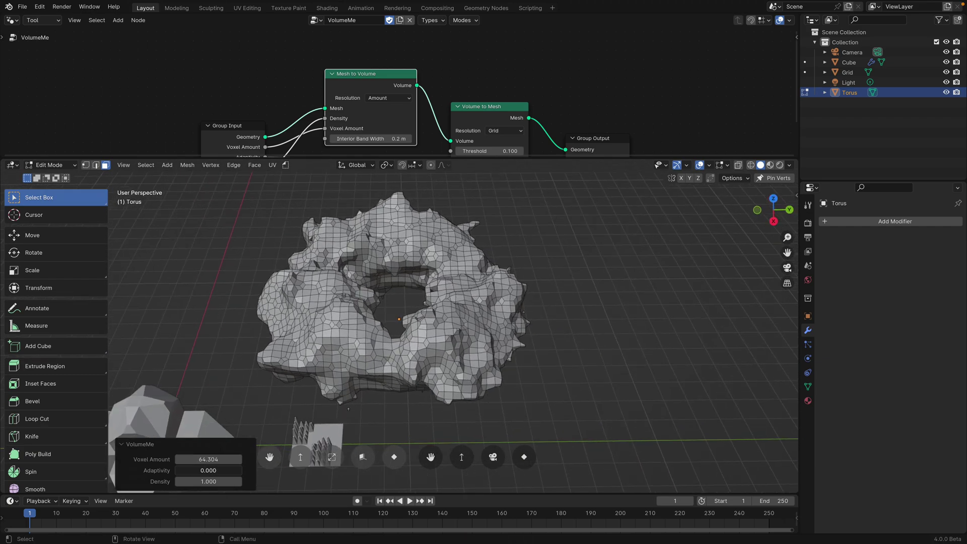
left_click_drag(195, 483, 227, 460)
Return the remeshed torus to Object Mode, save the file and enlarge the 3D viewport
key("Tab")
middle_click_drag(385, 311, 343, 286)
key("ctrl+s")
left_click_drag(151, 161, 121, 123)
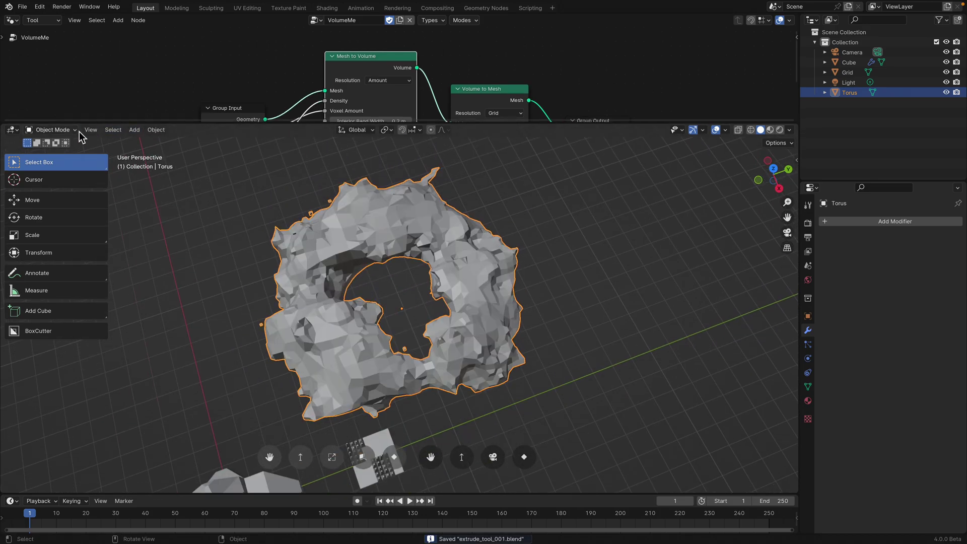
Switch the torus to Sculpt Mode, set the Draw brush radius to 147 px and sculpt strokes over its surface
left_click(60, 130)
left_click(68, 164)
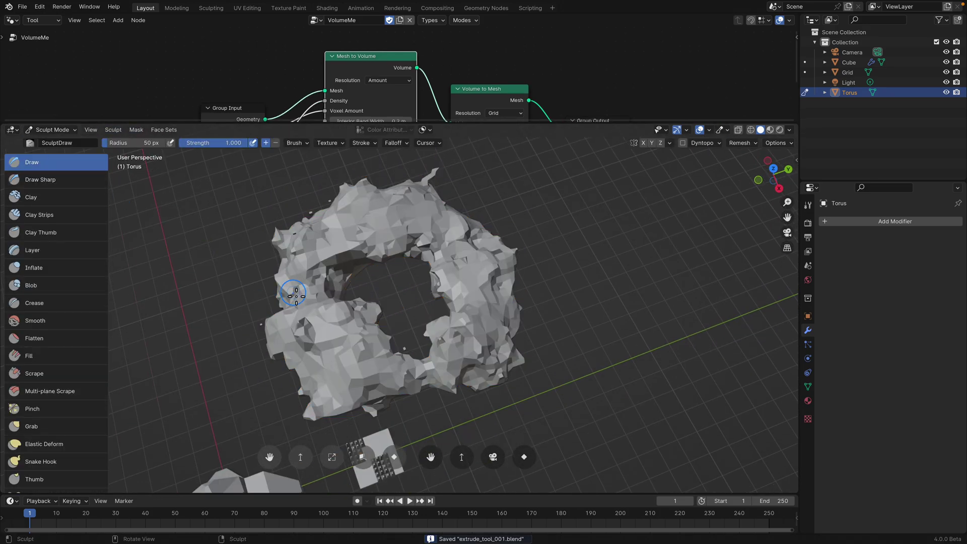
left_click_drag(144, 143, 174, 143)
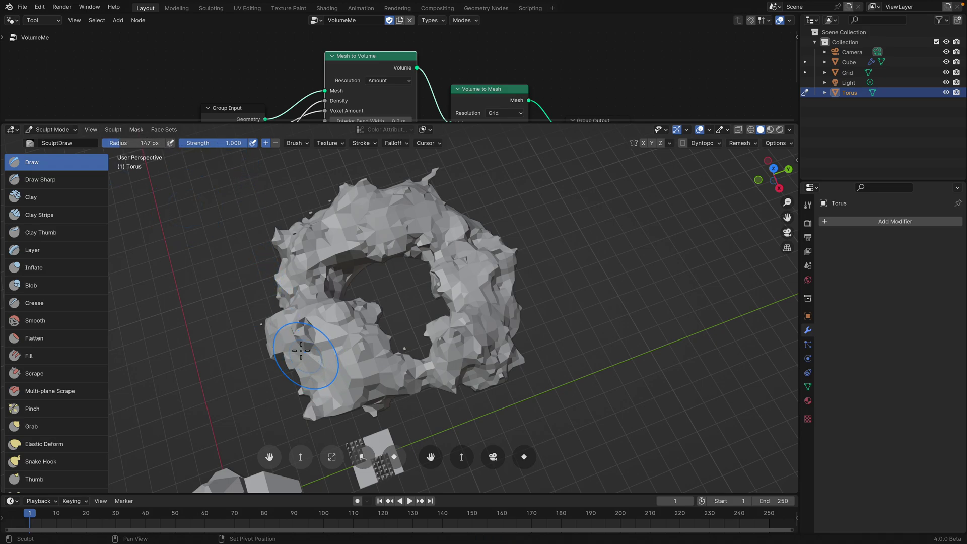
mouse_move(300, 350)
left_mouse_down()
mouse_move(282, 333)
mouse_move(373, 409)
left_mouse_up()
mouse_move(426, 390)
left_mouse_down()
mouse_move(431, 332)
mouse_move(508, 325)
mouse_move(494, 272)
mouse_move(464, 242)
left_mouse_up()
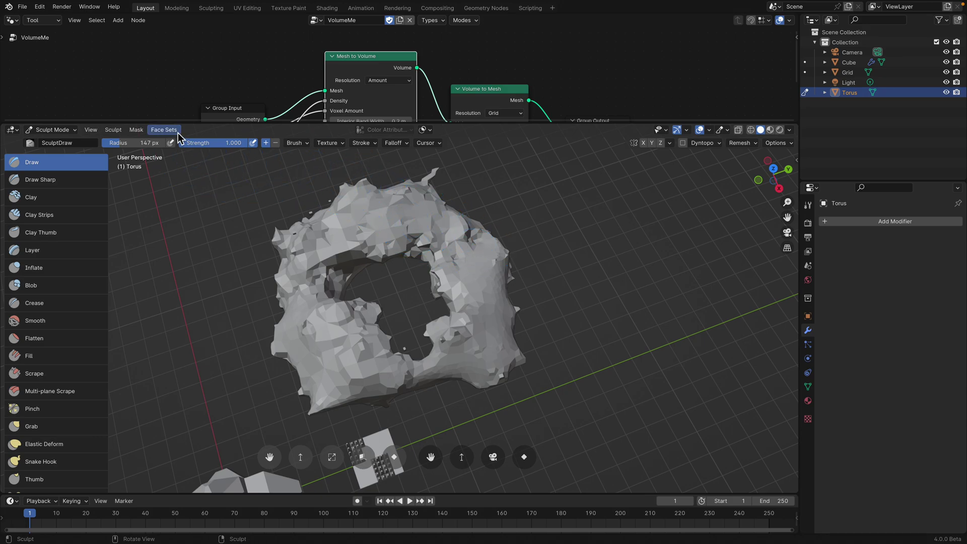
left_click(736, 144)
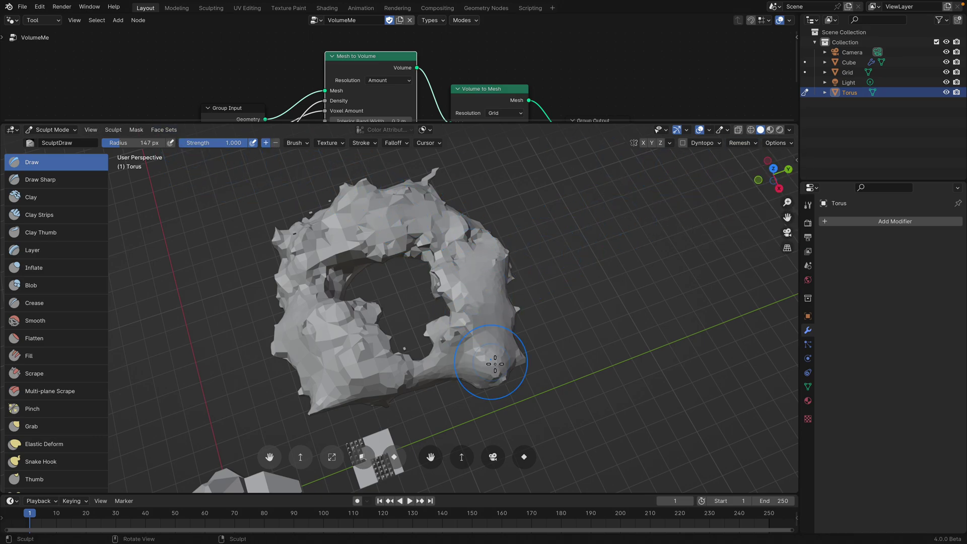
middle_click_drag(485, 356, 432, 303)
mouse_move(330, 330)
middle_mouse_down()
mouse_move(348, 343)
mouse_move(429, 353)
mouse_move(345, 352)
mouse_move(390, 369)
middle_mouse_up()
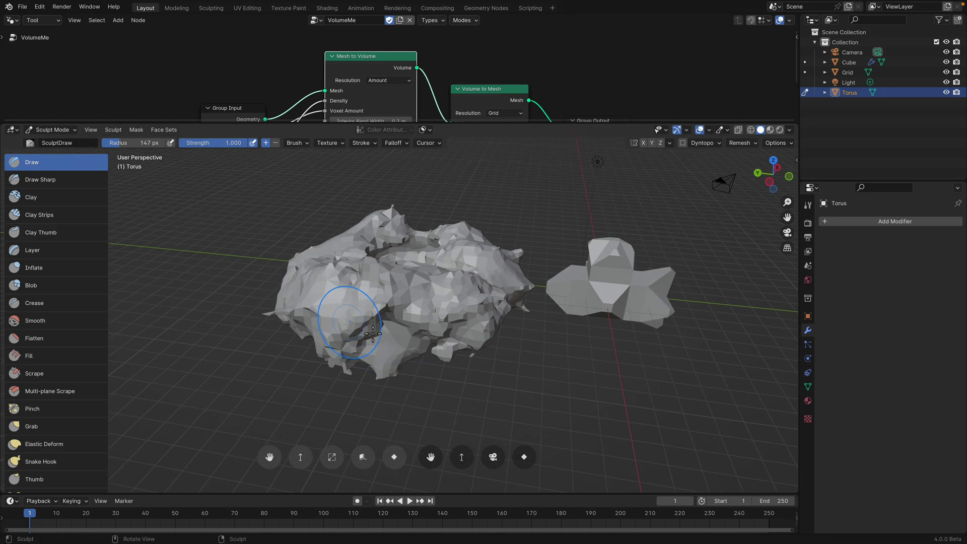
middle_click_drag(320, 328, 336, 279)
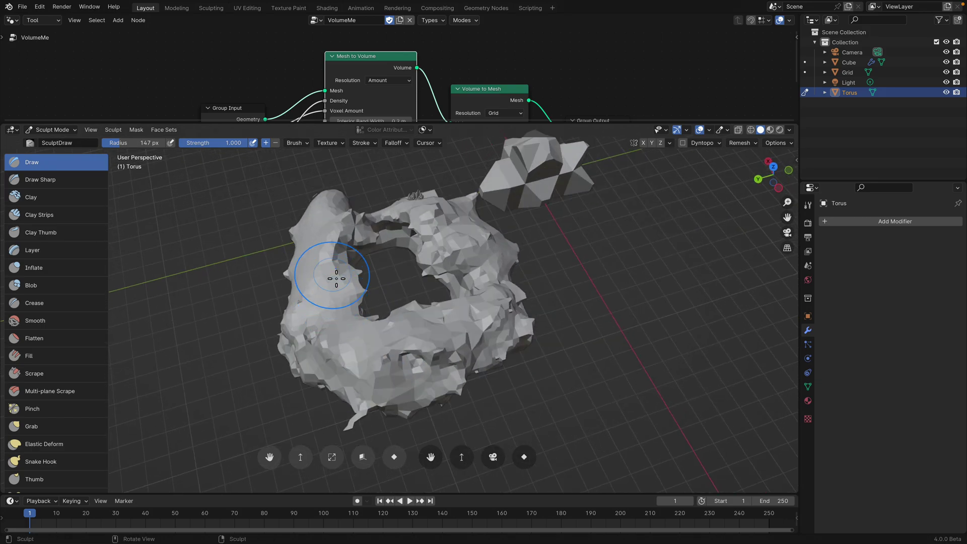
Put the sculpted torus in Edit Mode and switch to the Select Circle tool
left_click(55, 132)
left_click(50, 161)
middle_click_drag(353, 322, 405, 342)
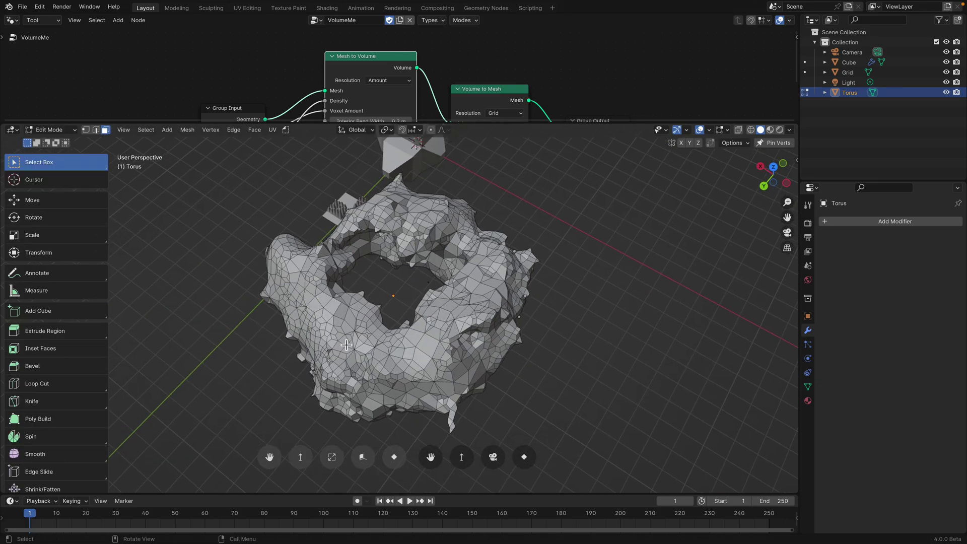
left_click(343, 321)
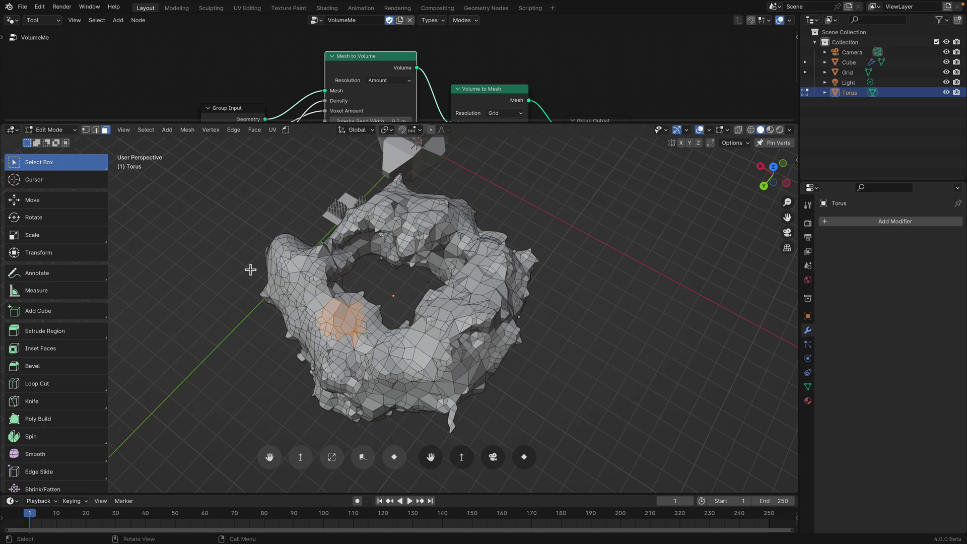
left_click(70, 168)
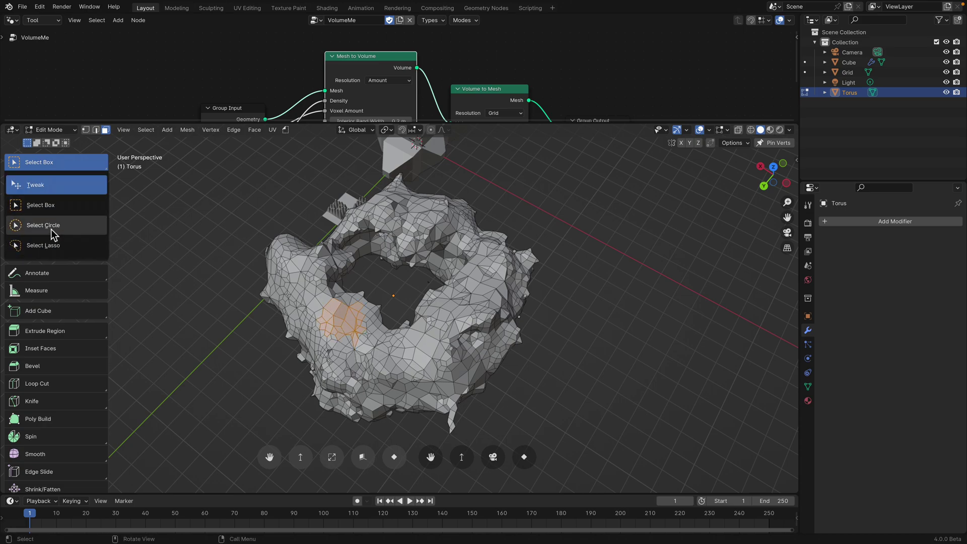
left_click(55, 228)
Circle-select four separate patches of faces around the torus's upper surface
middle_click_drag(312, 383, 357, 396)
left_click_drag(320, 308, 344, 376)
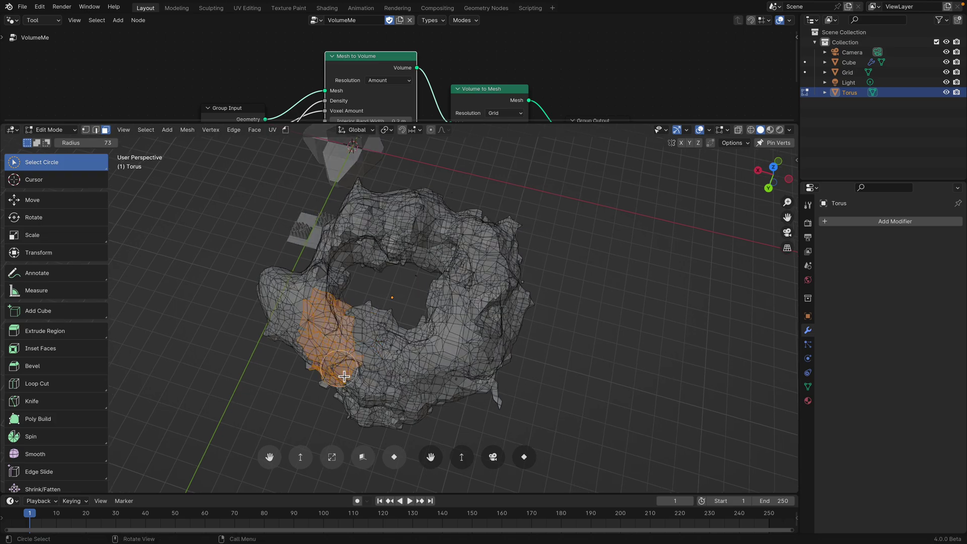
key("alt+z")
middle_click_drag(344, 377, 350, 347)
left_click_drag(440, 344, 481, 302)
middle_click_drag(474, 307, 456, 353)
left_click_drag(343, 355, 282, 282, "shift")
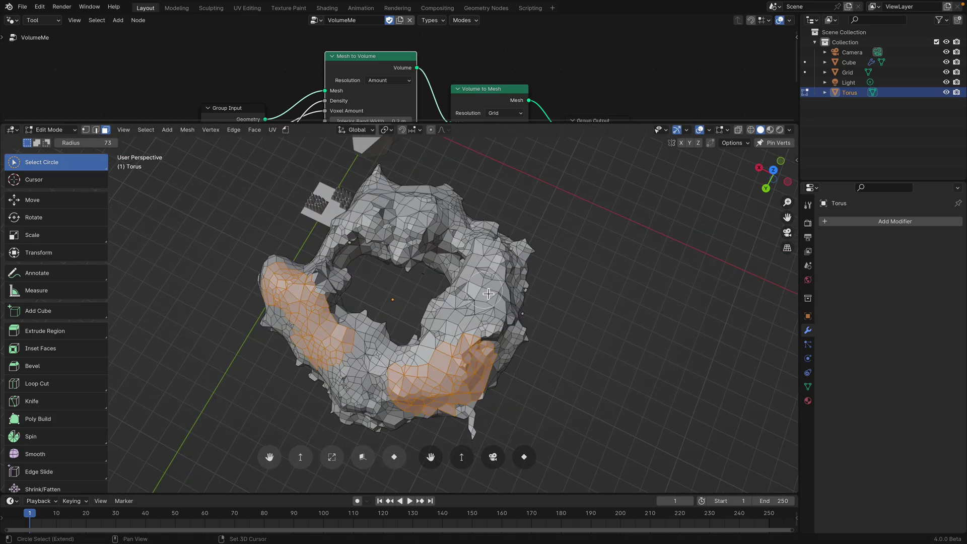
left_click_drag(488, 293, 474, 244, "shift")
mouse_move(342, 277)
middle_mouse_down()
mouse_move(354, 296)
mouse_move(355, 287)
middle_mouse_up()
left_click_drag(342, 227, 421, 212, "shift")
middle_click_drag(428, 219, 458, 264)
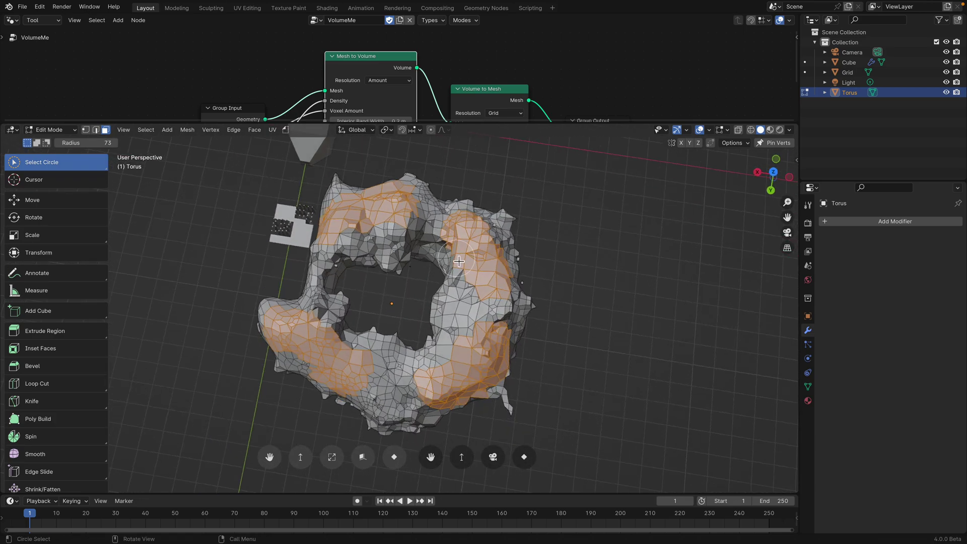
Run the ExtrudeFace tool on the four selected face patches
key("q")
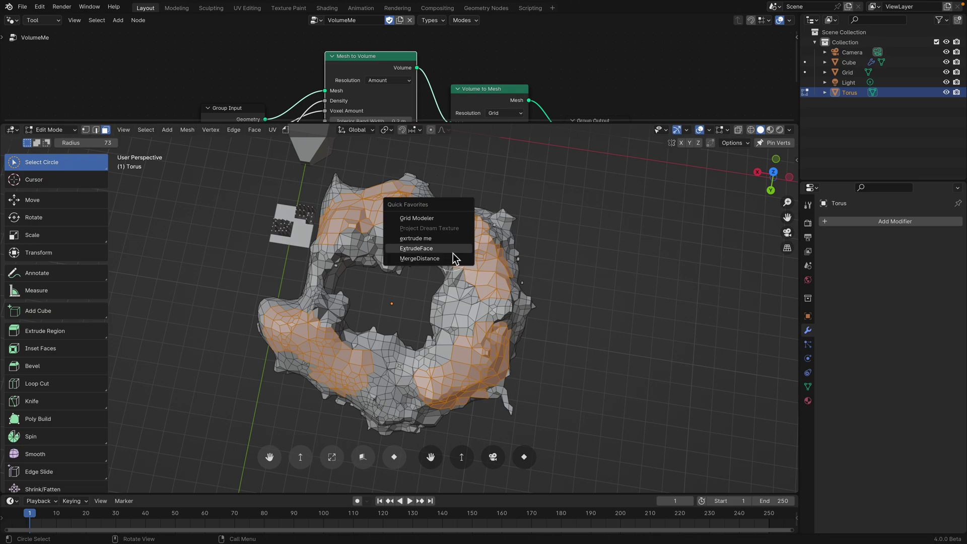
left_click(452, 250)
middle_click_drag(467, 233, 463, 229)
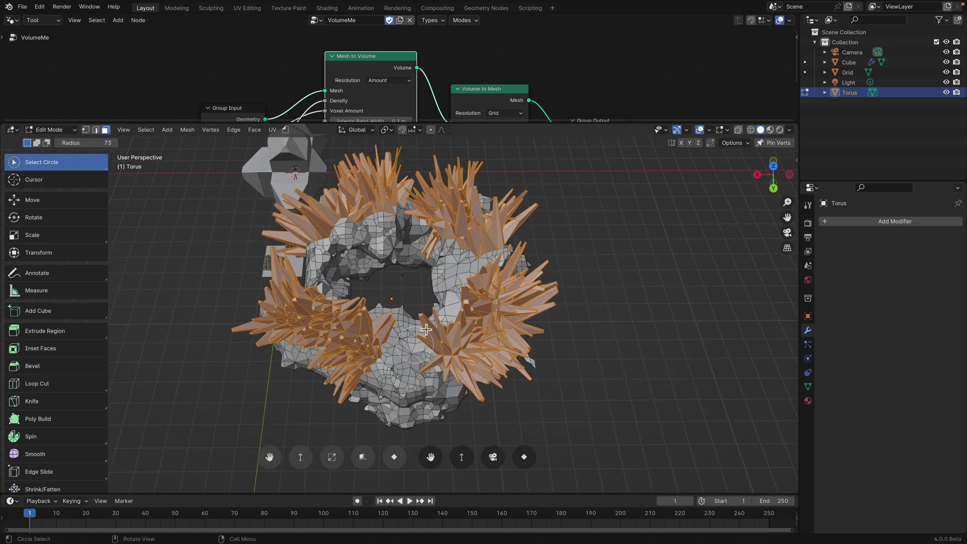
Circle-select further patches of unextruded faces on the torus's underside
middle_click_drag(416, 344, 410, 239)
left_click_drag(407, 274, 364, 267)
mouse_move(450, 267)
middle_mouse_down()
mouse_move(343, 259)
mouse_move(335, 227)
middle_mouse_up()
mouse_move(388, 229)
left_mouse_down("shift")
mouse_move(466, 260)
mouse_move(482, 280)
left_mouse_up("shift")
middle_click_drag(481, 280, 461, 277)
left_click_drag(461, 300, 408, 347, "shift")
mouse_move(445, 317)
middle_mouse_down()
mouse_move(442, 331)
mouse_move(348, 388)
mouse_move(280, 404)
mouse_move(325, 316)
middle_mouse_up()
Run ExtrudeFace on the underside faces, return to Object Mode and save the file
key("q")
left_click(443, 330)
key("Tab")
key("ctrl+s")
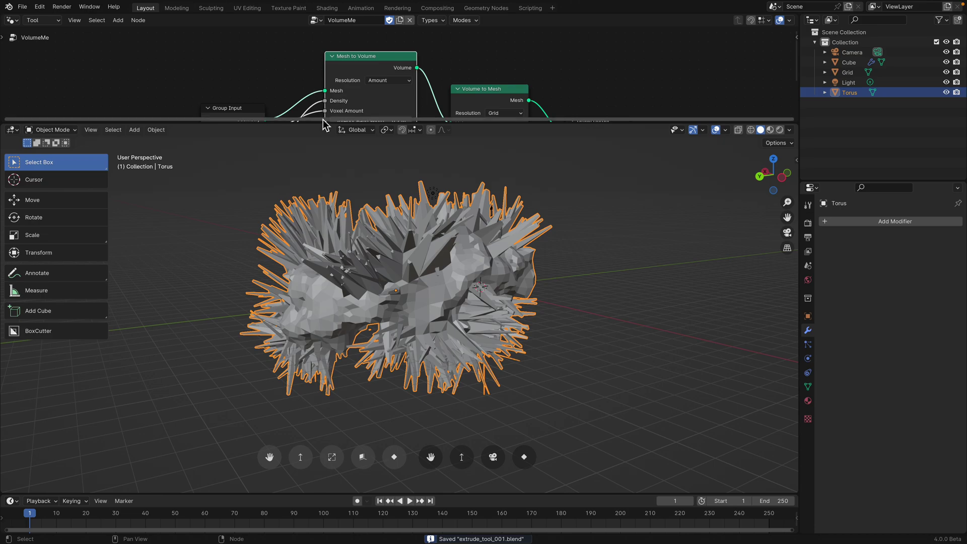
Enlarge the node editor and load the ExtrudeFace node tree
left_click_drag(324, 123, 323, 204)
middle_click_drag(318, 92, 323, 81)
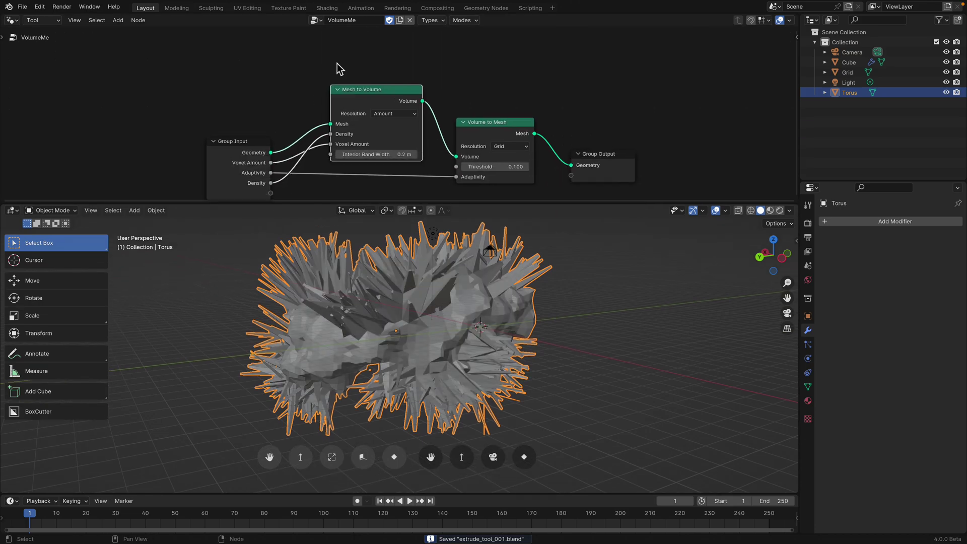
left_click(297, 49)
left_click(315, 21)
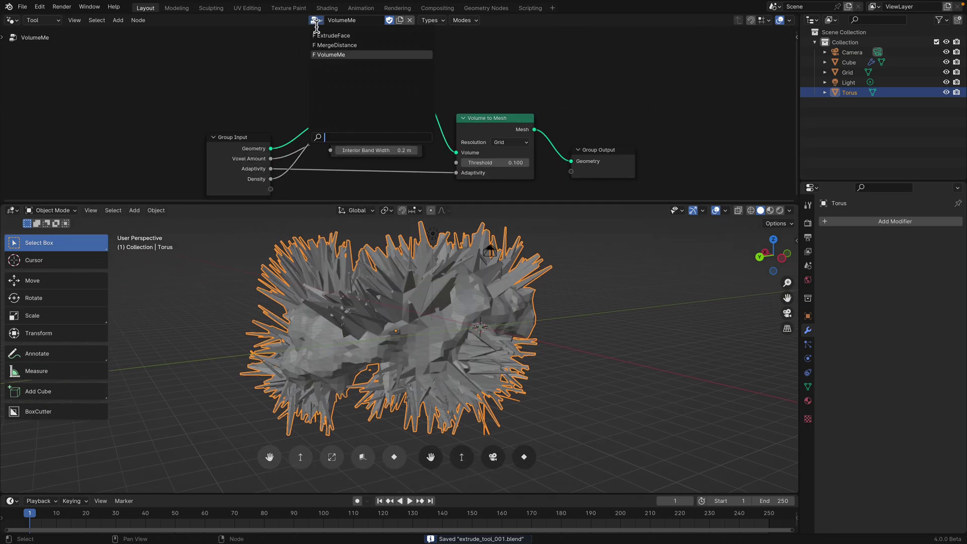
left_click(323, 31)
scroll(339, 105, "up", 1)
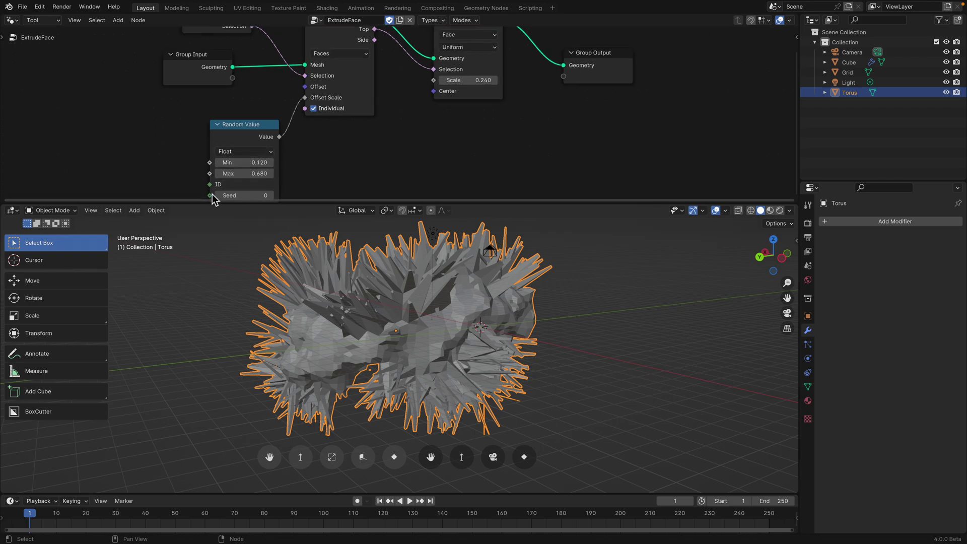
Add a second Group Input node linked to the Random Value node's Seed and save the file
left_click_drag(211, 195, 161, 167)
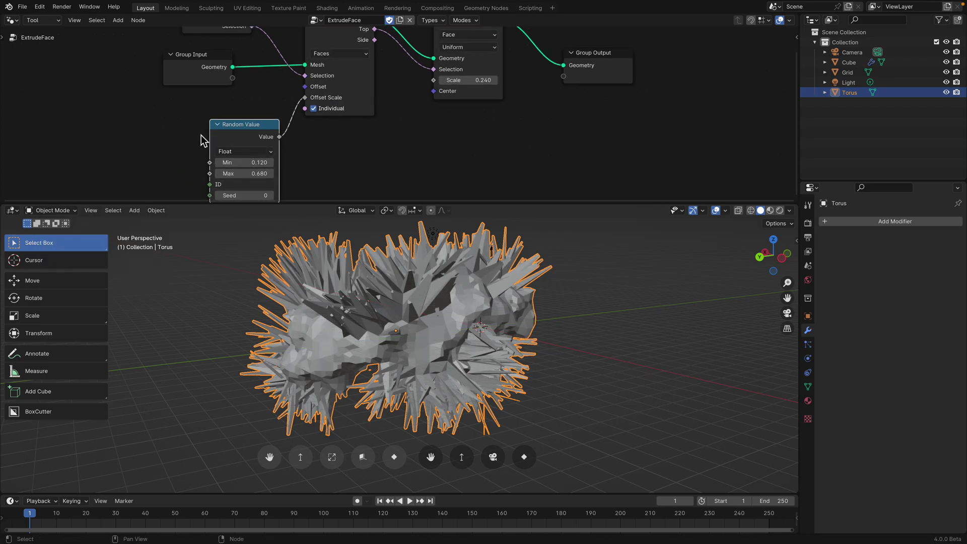
left_click_drag(191, 76, 161, 76)
middle_click_drag(188, 100, 203, 67)
left_click_drag(226, 163, 198, 152)
type("gr")
left_click(185, 167)
left_click(186, 164)
middle_click_drag(214, 107, 198, 172)
key("ctrl+s")
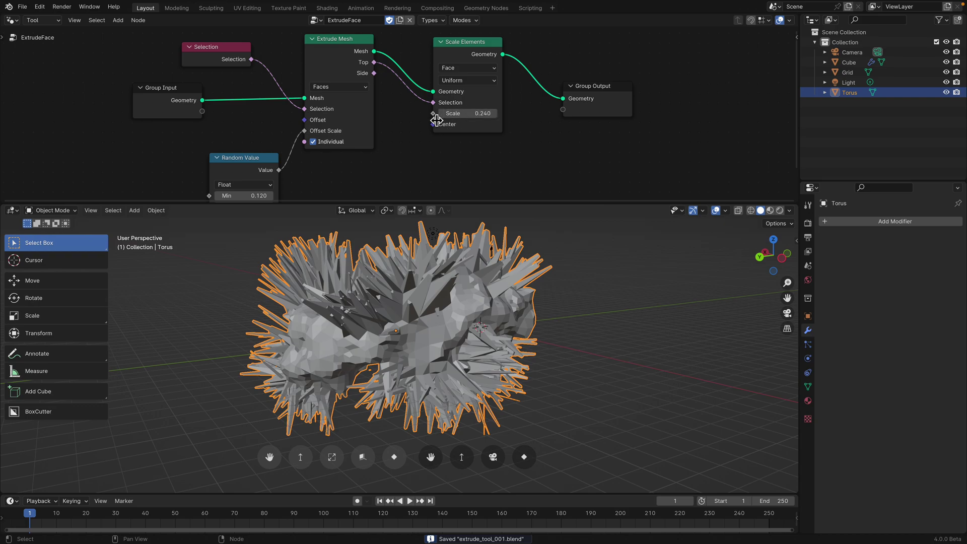
Link Scale Elements' Scale to the Group Input, set Random Value to Min 0.1 and Max 0.7, and save the file
left_click_drag(434, 114, 202, 111)
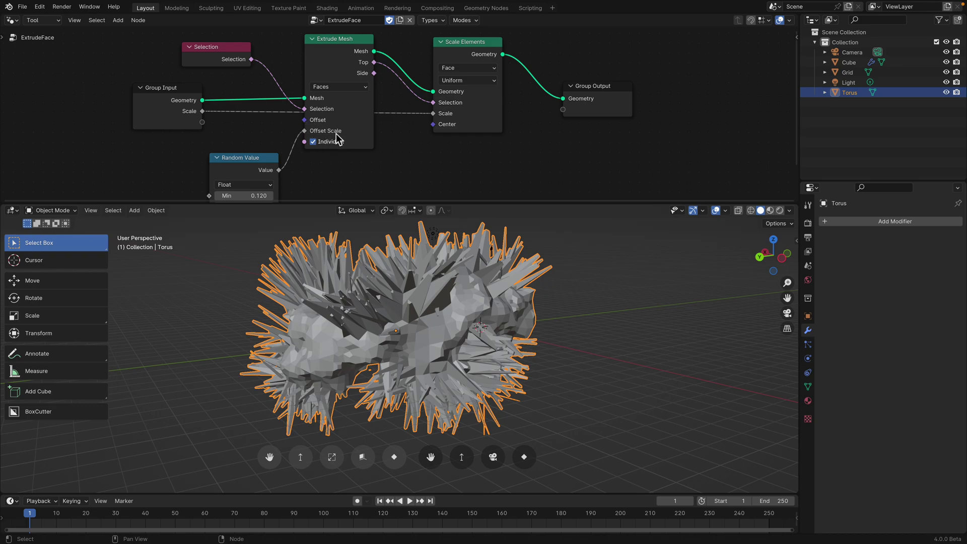
scroll(272, 148, "down", 2)
middle_click_drag(277, 177, 276, 144)
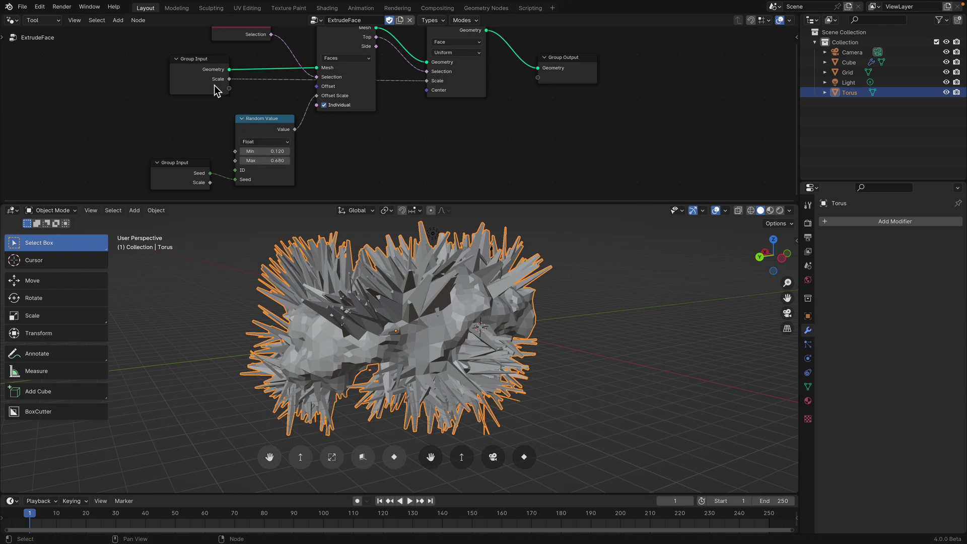
left_click_drag(216, 91, 182, 87)
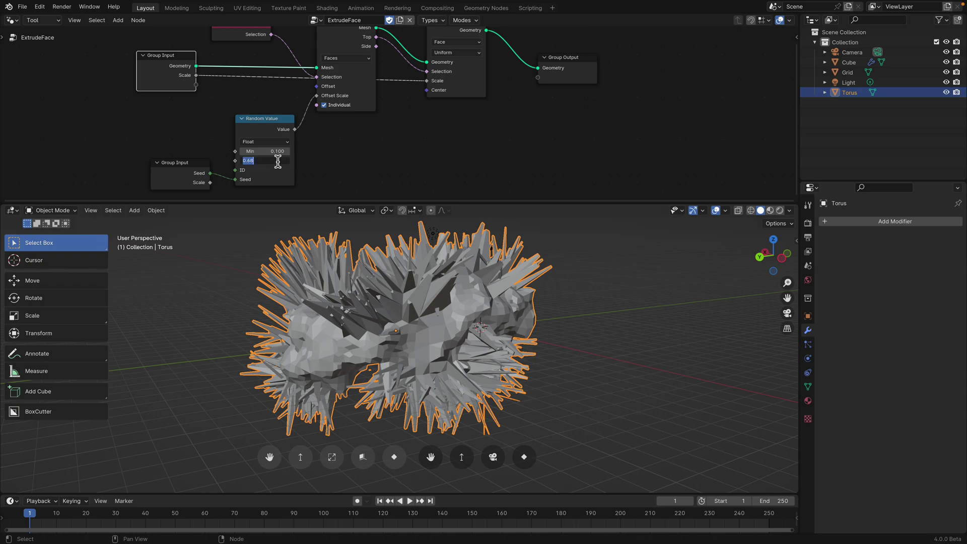
key("ctrl+s")
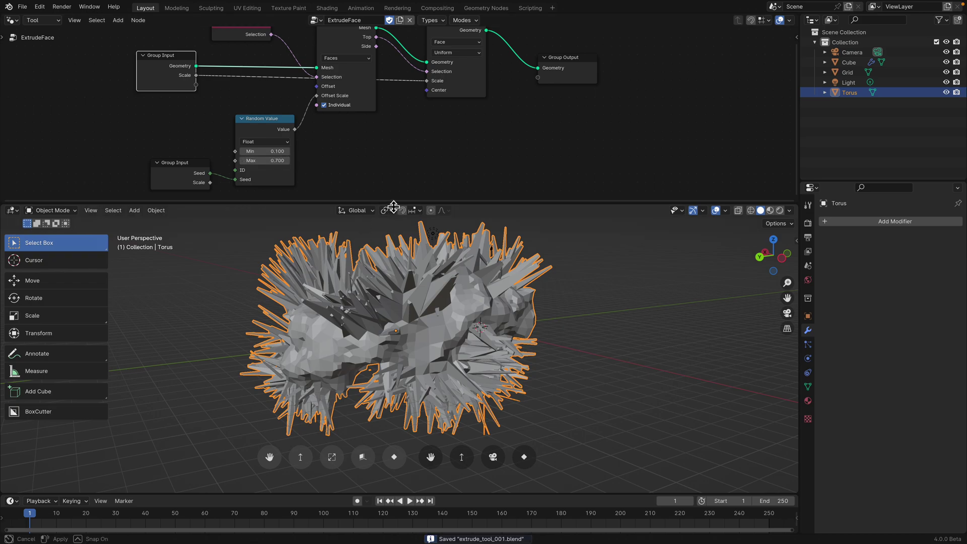
Select all of the torus's faces in Edit Mode and add the VolumeMe tool to Quick Favorites
left_click_drag(393, 202, 393, 159)
middle_click_drag(414, 217, 525, 294)
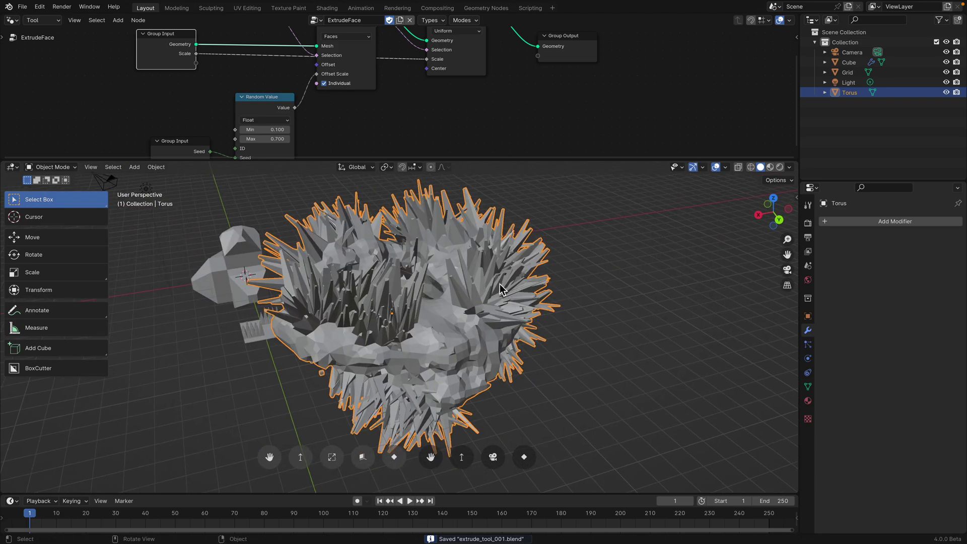
key("Tab")
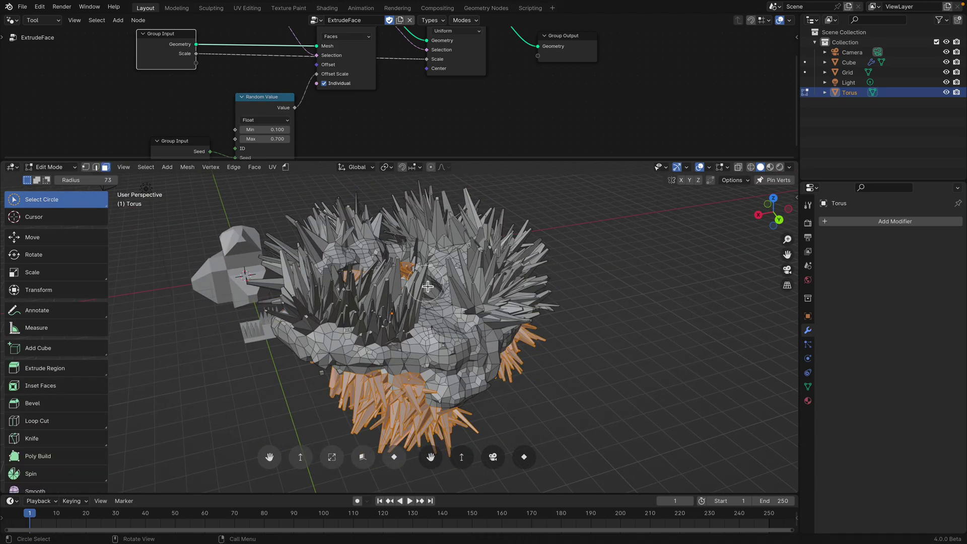
key("q")
key("a")
key("q")
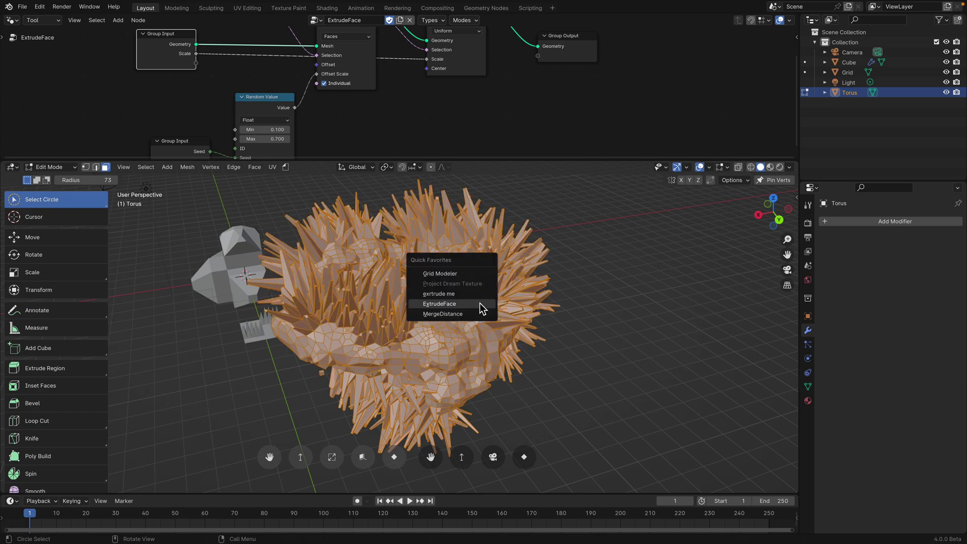
left_click(286, 167)
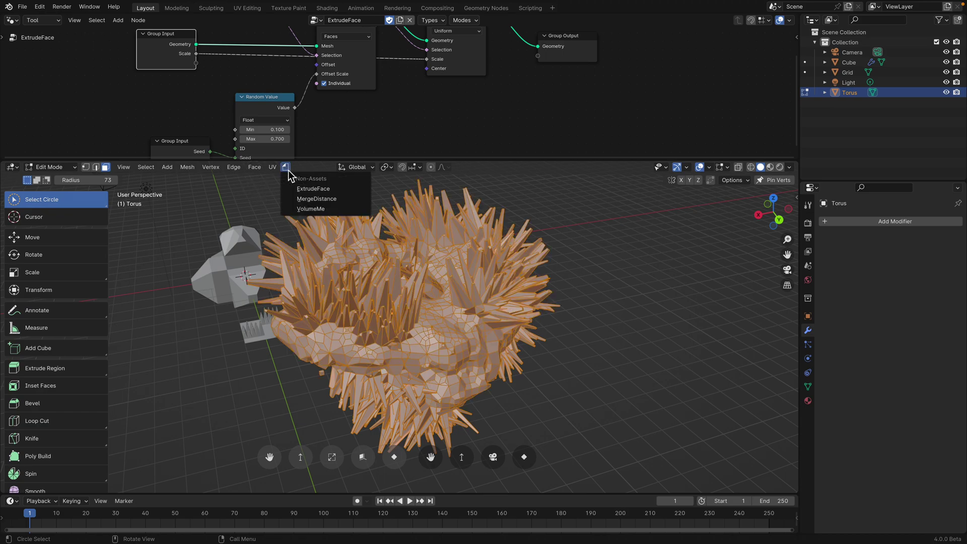
right_click(300, 209)
left_click(298, 209)
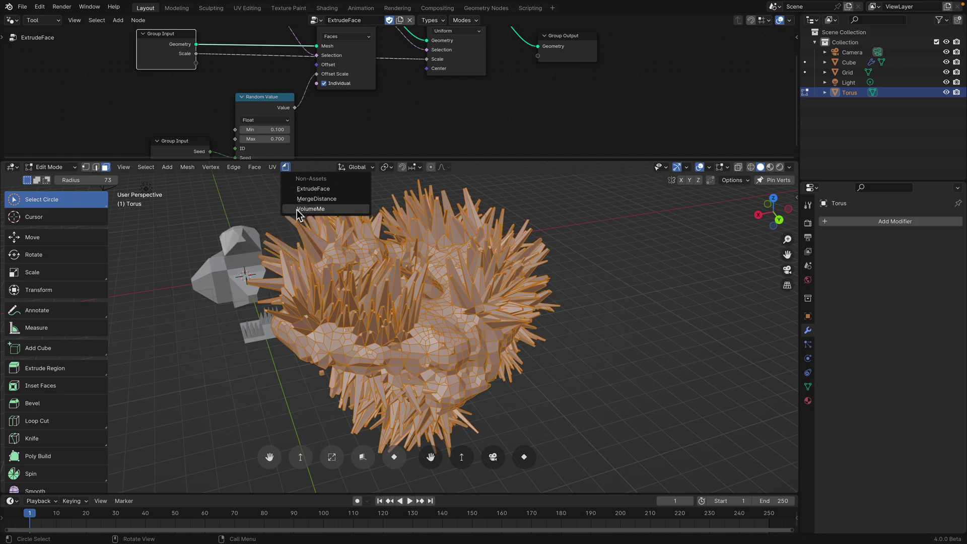
Run VolumeMe on the fully selected torus from Quick Favorites and return to Object Mode
key("q")
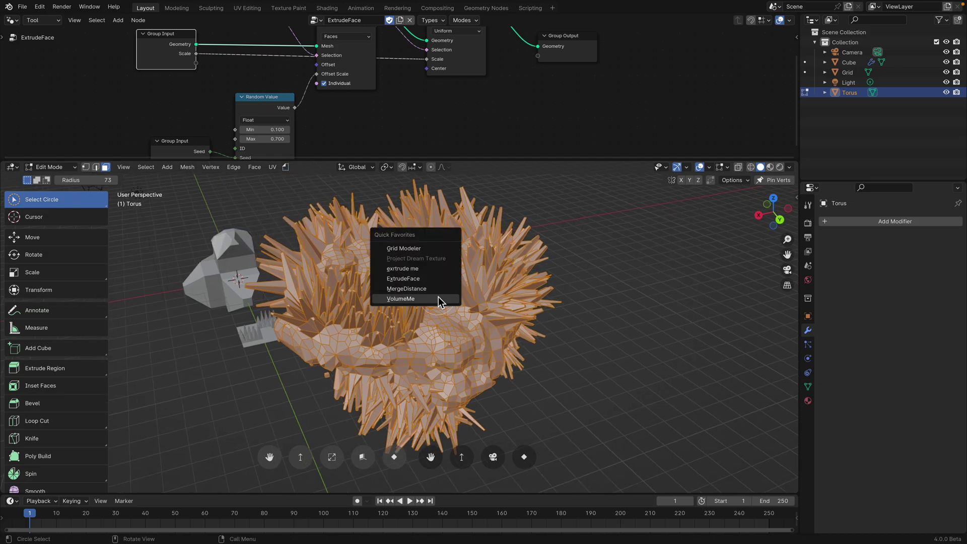
left_click(438, 298)
middle_click_drag(434, 298, 410, 338)
key("Tab")
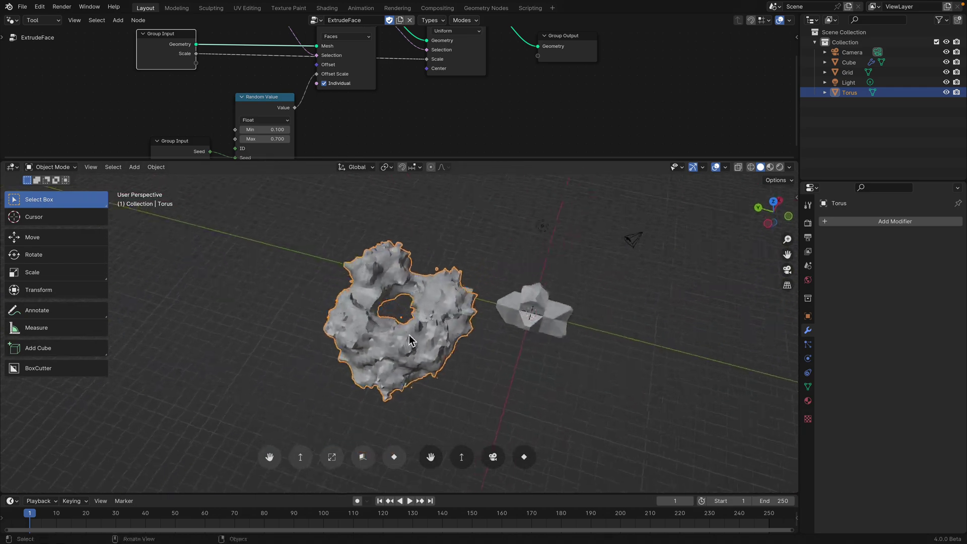
Delete all objects from the scene
key("a")
key("x")
left_click(412, 334)
Add a mesh cube to the emptied scene
middle_click_drag(433, 283, 406, 314, "shift")
key("shift+a")
mouse_move(405, 315)
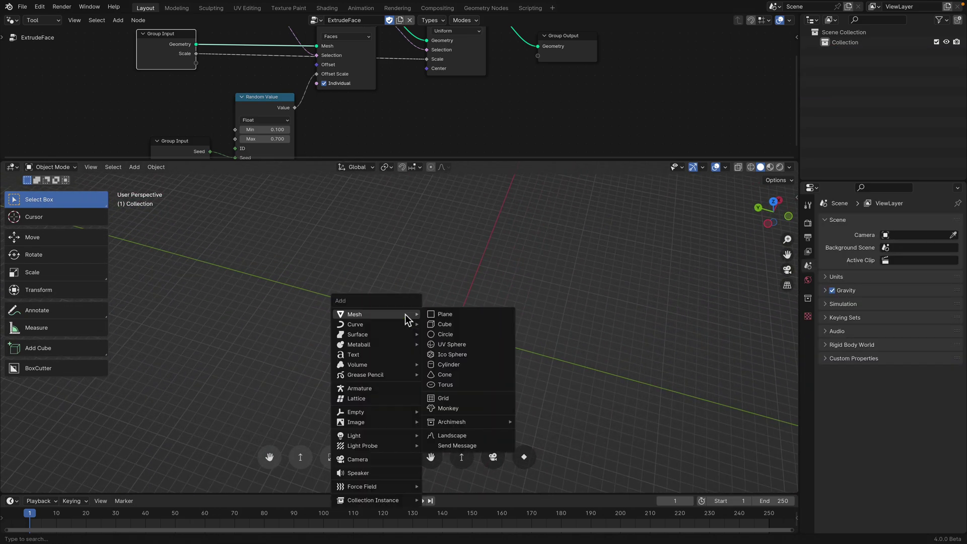
left_click(447, 315)
scroll(434, 303, "up", 2)
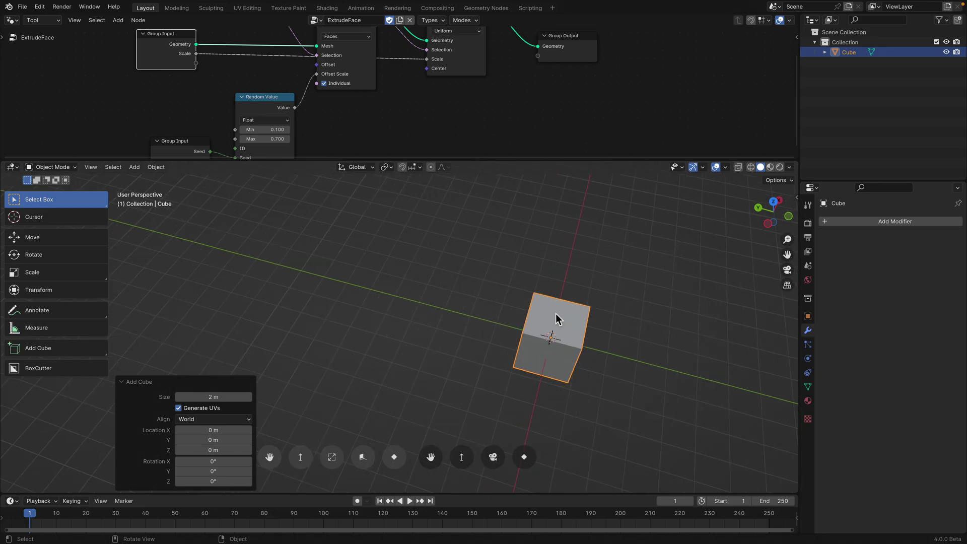
middle_click_drag(557, 320, 371, 274, "shift")
scroll(371, 274, "up", 6)
scroll(429, 303, "down", 1)
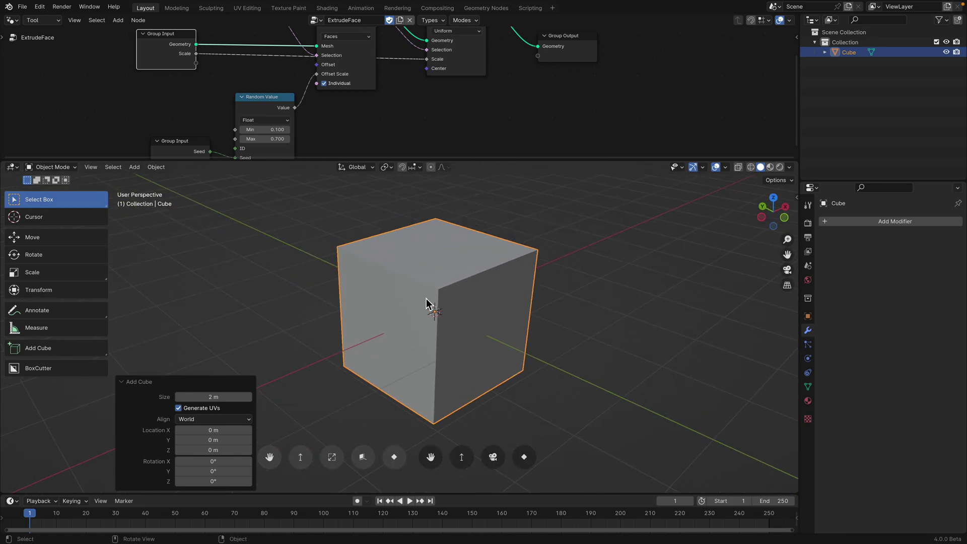
Run the VolumeMe tool on the cube in Edit Mode with Voxel Amount 46.2 and Density 5.03
key("Tab")
key("Tab")
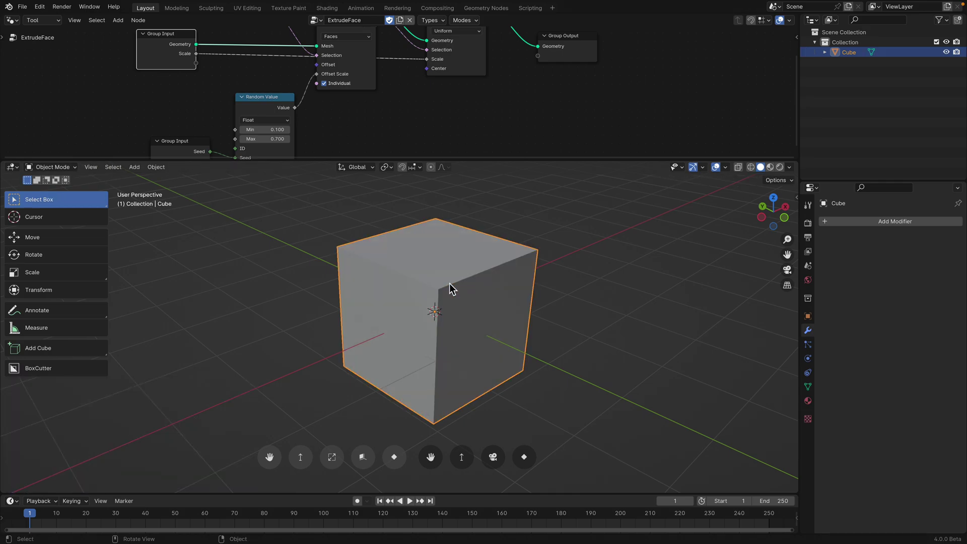
key("Tab")
middle_click_drag(447, 282, 462, 290)
key("F3")
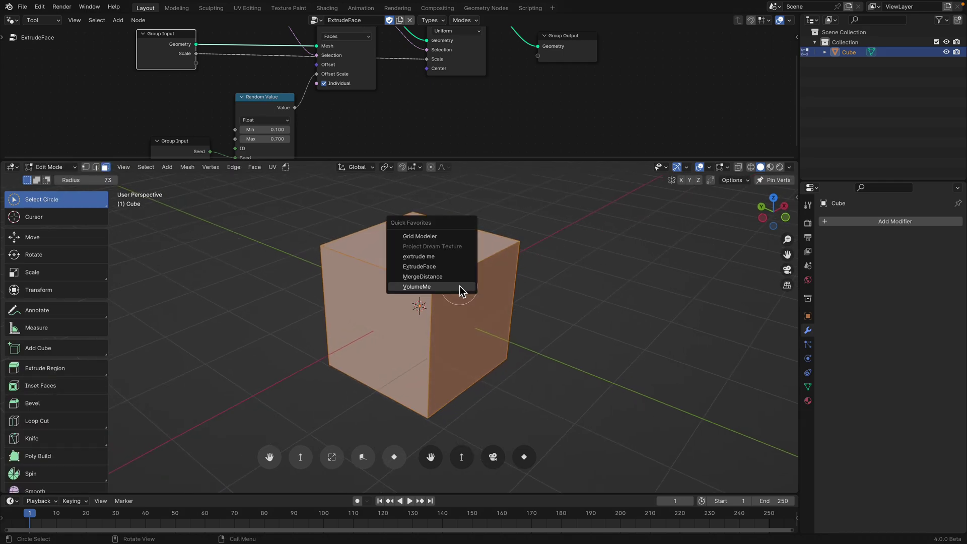
left_click(459, 286)
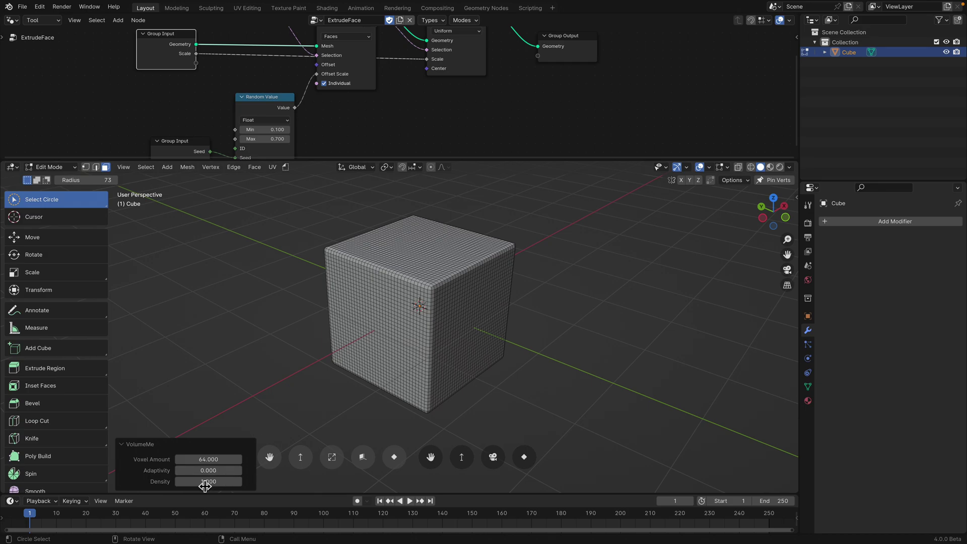
left_click_drag(208, 460, 156, 460)
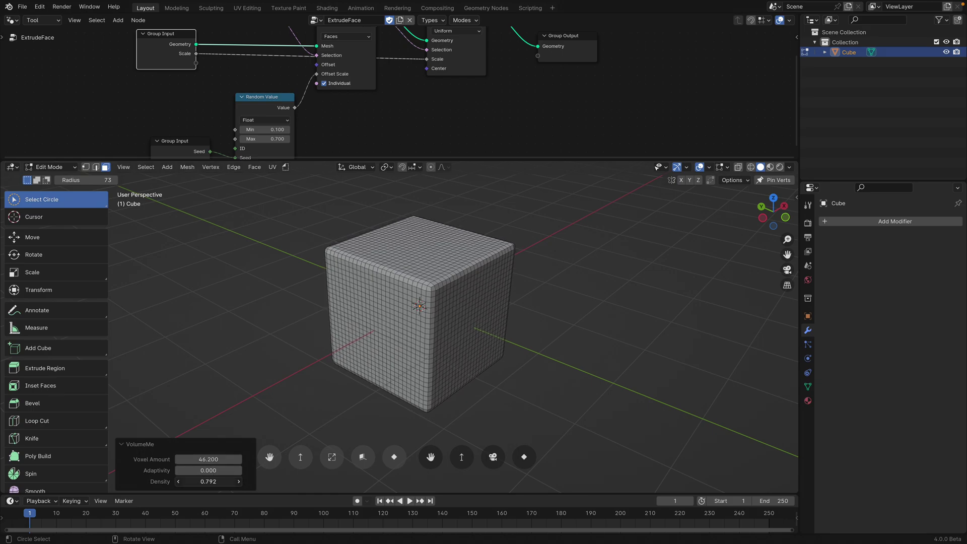
mouse_move(208, 481)
left_mouse_down()
mouse_move(234, 482)
mouse_move(224, 481)
left_mouse_up()
middle_click_drag(433, 291, 438, 290)
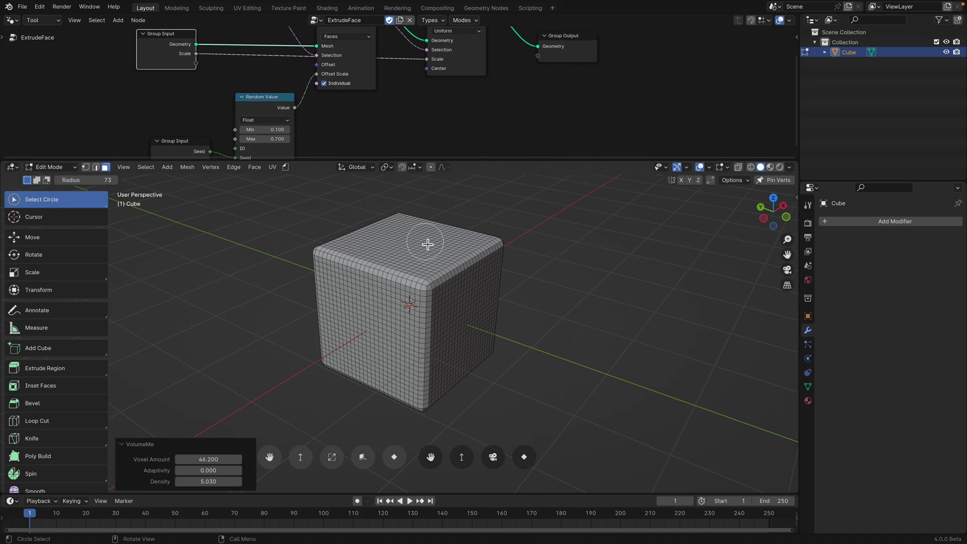
Select round face patches on the cube's top and two sides, and run ExtrudeFace with Seed 154 and Scale 2.48
left_click_drag(425, 243, 404, 259)
mouse_move(367, 300)
left_mouse_down()
mouse_move(363, 318)
mouse_move(382, 329)
left_mouse_up()
mouse_move(420, 242)
left_mouse_down("shift")
mouse_move(443, 252)
mouse_move(461, 319)
mouse_move(482, 313)
left_mouse_up("shift")
key("q")
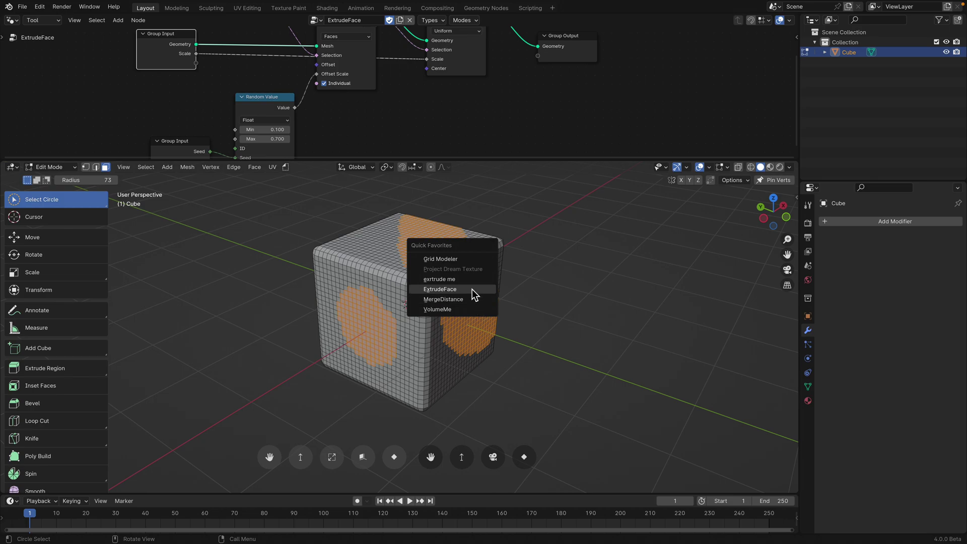
left_click(473, 289)
middle_click_drag(473, 289, 456, 308)
left_click_drag(214, 477, 251, 482)
middle_click_drag(441, 393, 455, 394)
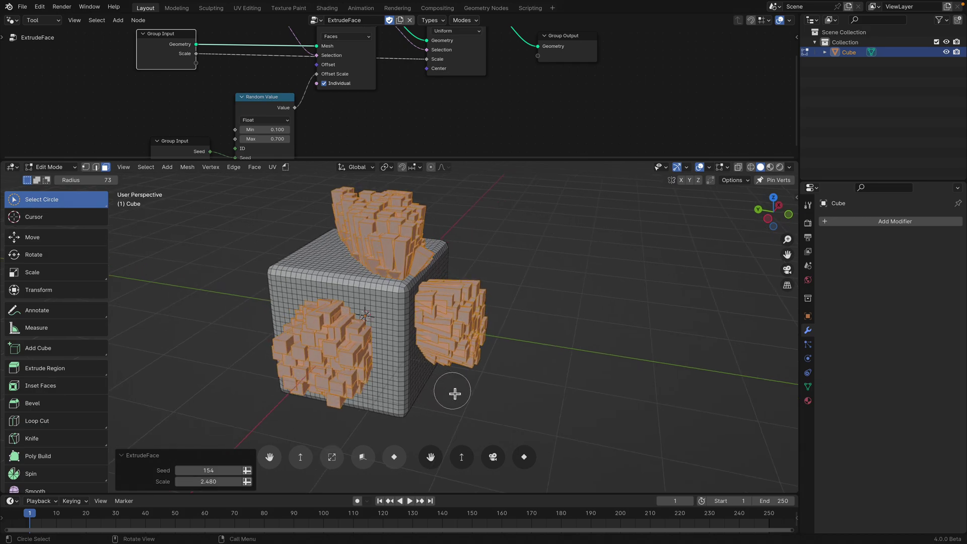
Run VolumeMe on the extruded cube with Voxel Amount 64, Adaptivity 0 and Density 1
key("q")
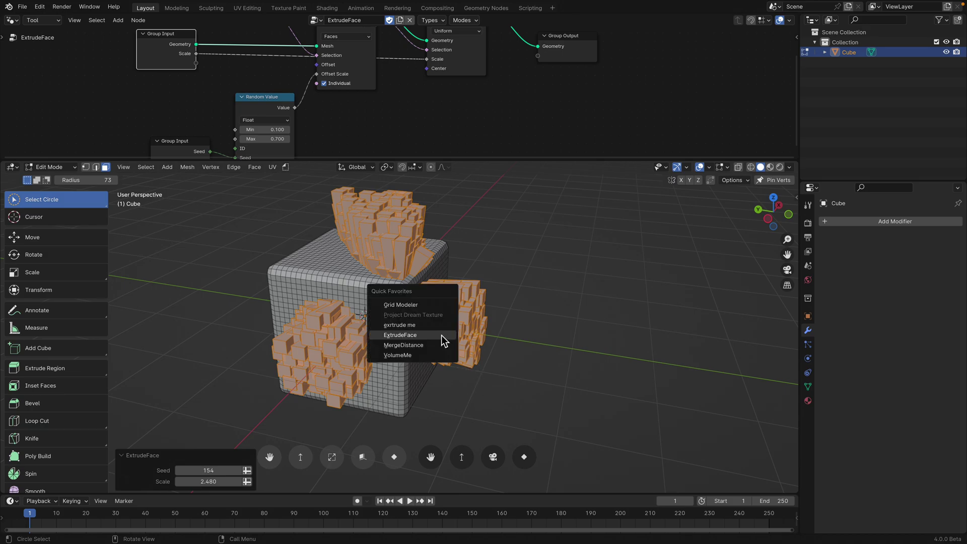
key("Escape")
key("q")
left_click(425, 355)
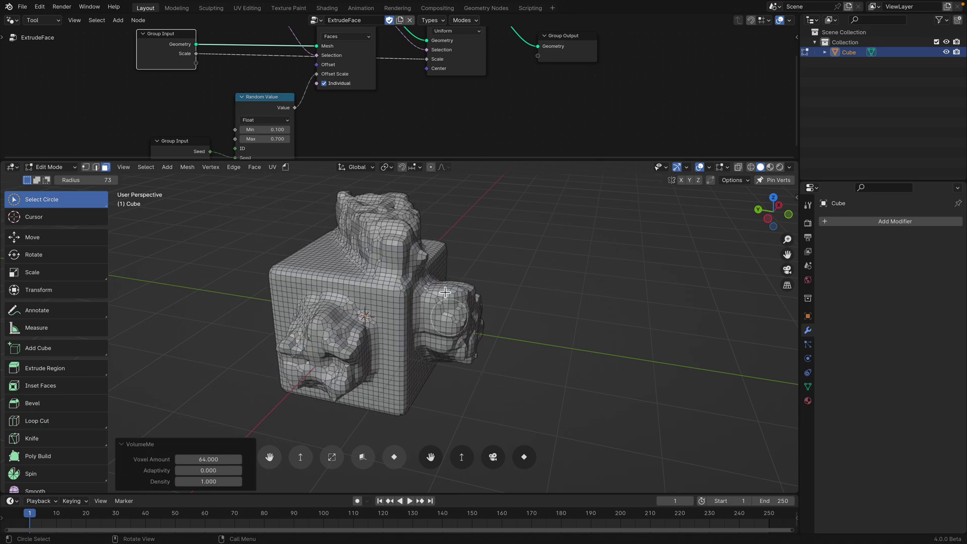
Circle-select a face patch on the side bulge and another on the adjacent flat side of the remeshed cube
middle_click_drag(468, 322, 504, 323)
middle_click_drag(389, 318, 480, 297, "shift")
middle_click_drag(405, 338, 413, 342)
left_click_drag(375, 313, 391, 333)
middle_click_drag(391, 333, 440, 334)
mouse_move(355, 307)
left_mouse_down()
mouse_move(343, 326)
mouse_move(352, 326)
left_mouse_up()
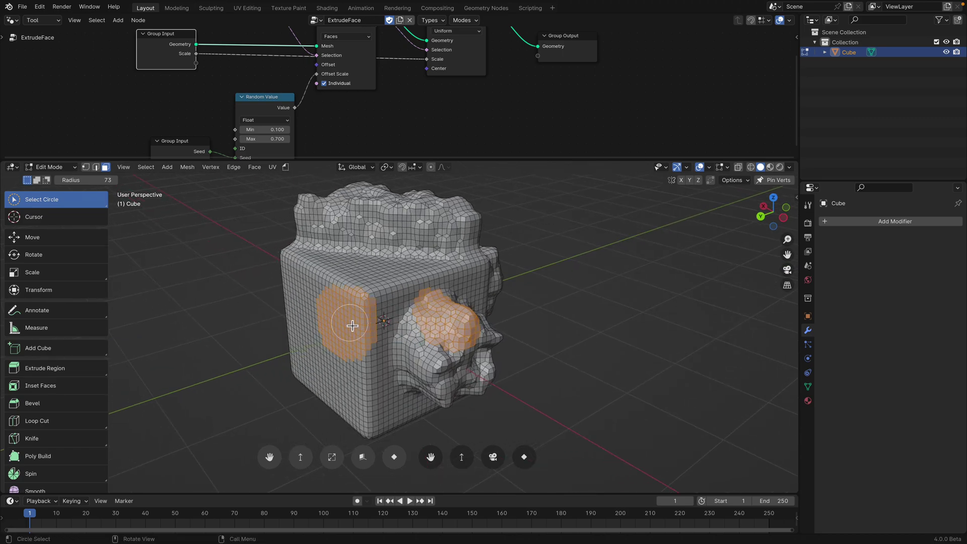
Switch to Sculpt Mode and build up bulges around the cube's top and sides with the Draw brush
left_click(62, 170)
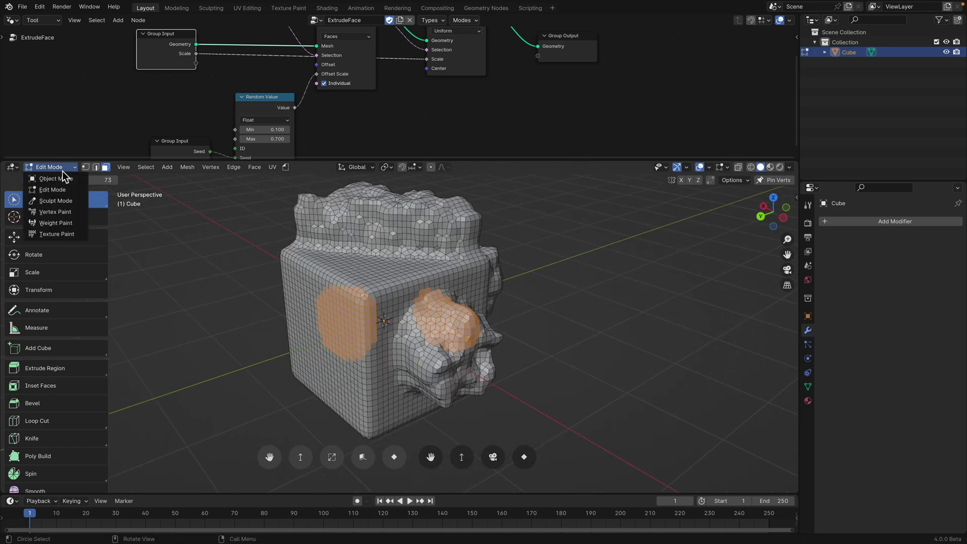
left_click(64, 202)
middle_click_drag(417, 339, 438, 333)
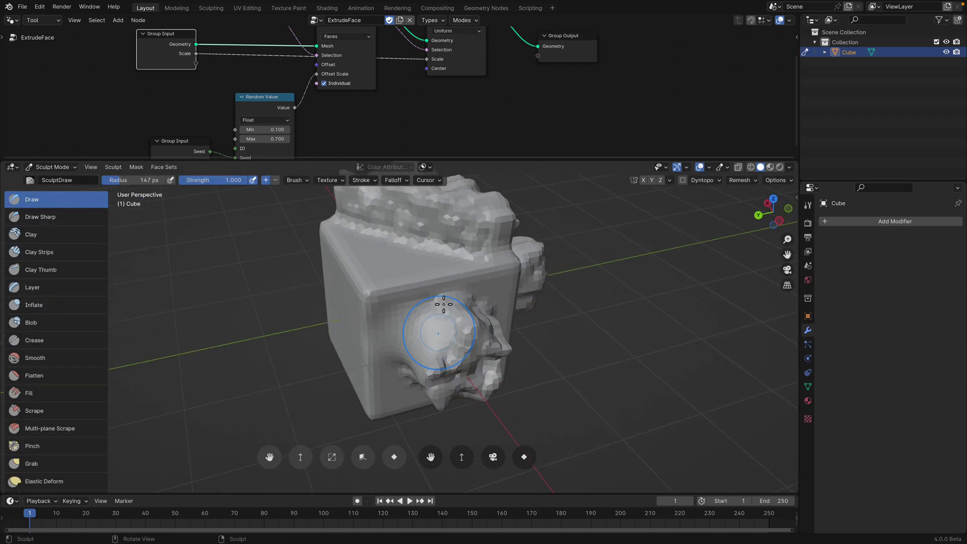
mouse_move(458, 264)
middle_mouse_down()
mouse_move(432, 268)
mouse_move(464, 346)
middle_mouse_up()
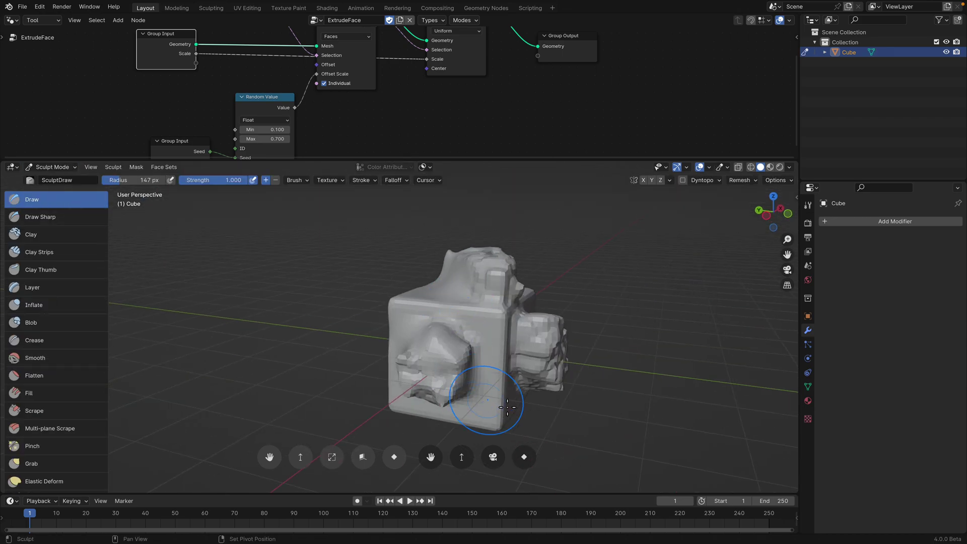
mouse_move(508, 407)
middle_mouse_down()
mouse_move(525, 335)
mouse_move(444, 300)
middle_mouse_up()
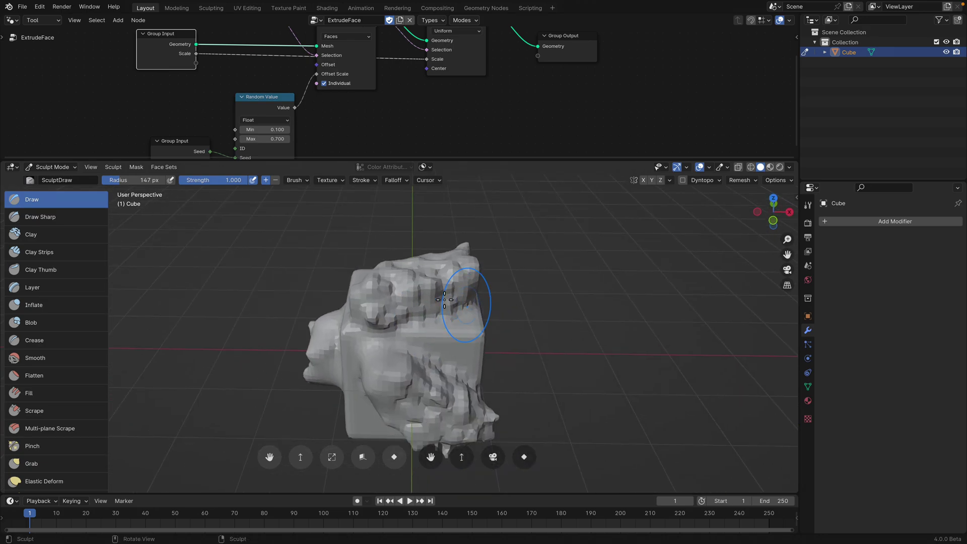
middle_click_drag(432, 254, 456, 327)
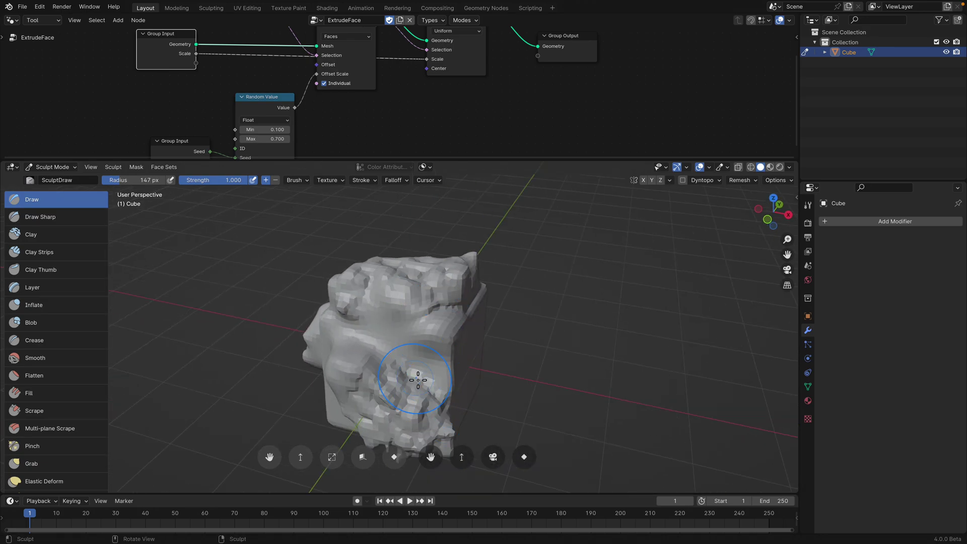
middle_click_drag(423, 390, 433, 358)
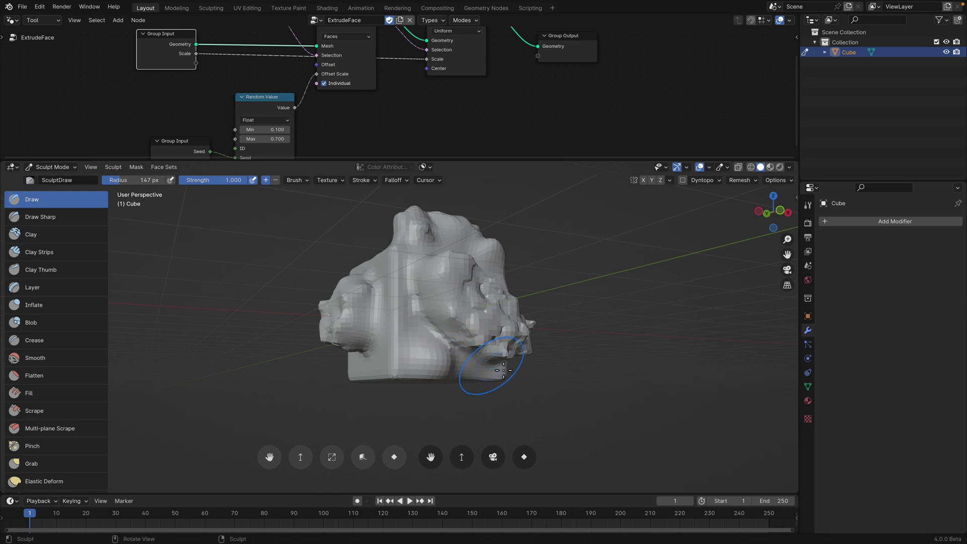
mouse_move(483, 386)
middle_mouse_down()
mouse_move(473, 333)
mouse_move(434, 363)
middle_mouse_up()
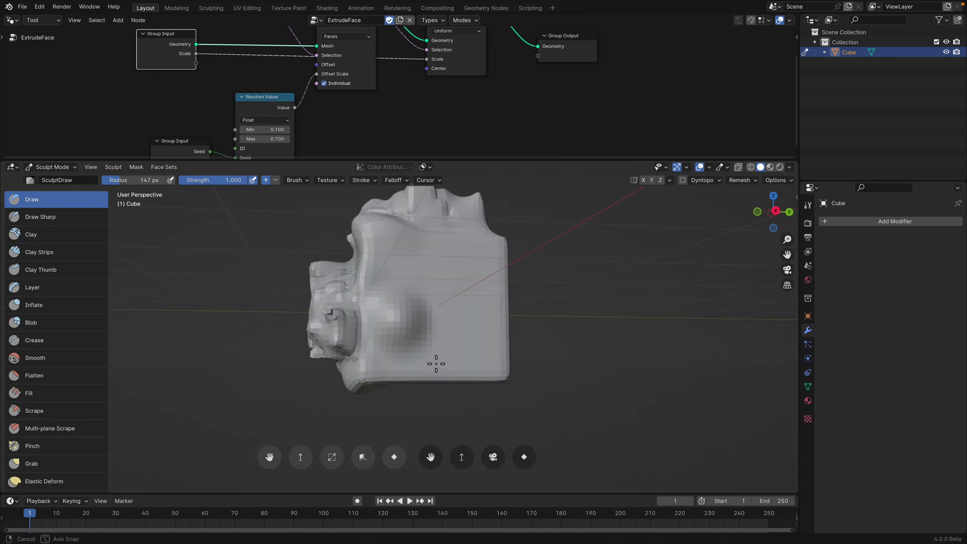
mouse_move(371, 281)
middle_mouse_down()
mouse_move(389, 346)
mouse_move(419, 353)
mouse_move(422, 313)
mouse_move(403, 331)
middle_mouse_up()
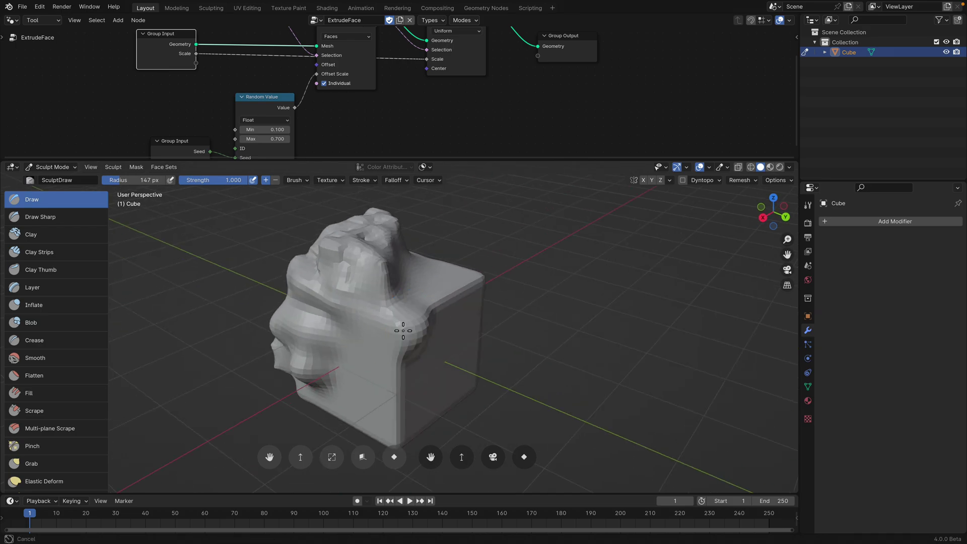
mouse_move(437, 300)
middle_mouse_down()
mouse_move(380, 343)
mouse_move(353, 297)
middle_mouse_up()
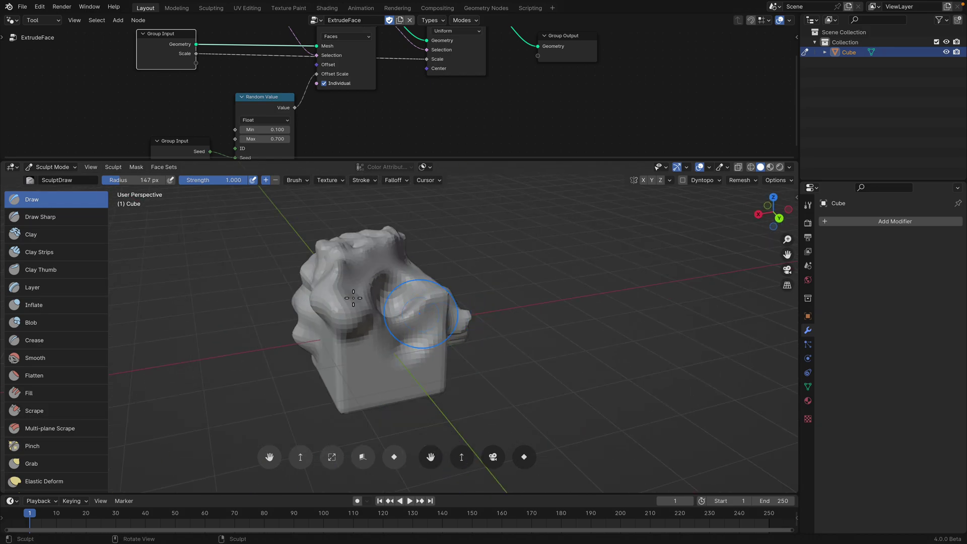
Return to Edit Mode, circle-select several face patches on the sculpted mesh, and run ExtrudeFace on them with Scale 0.24
left_click(50, 167)
left_click(48, 188)
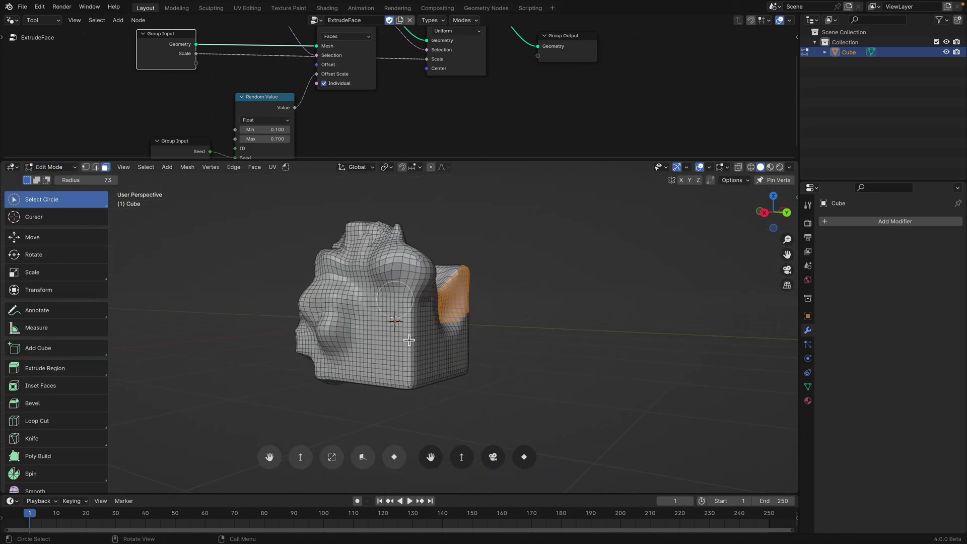
middle_click_drag(426, 344, 515, 345)
left_click_drag(455, 291, 457, 273)
middle_click_drag(429, 317, 461, 334)
left_click_drag(441, 327, 449, 349)
middle_click_drag(474, 278, 507, 290)
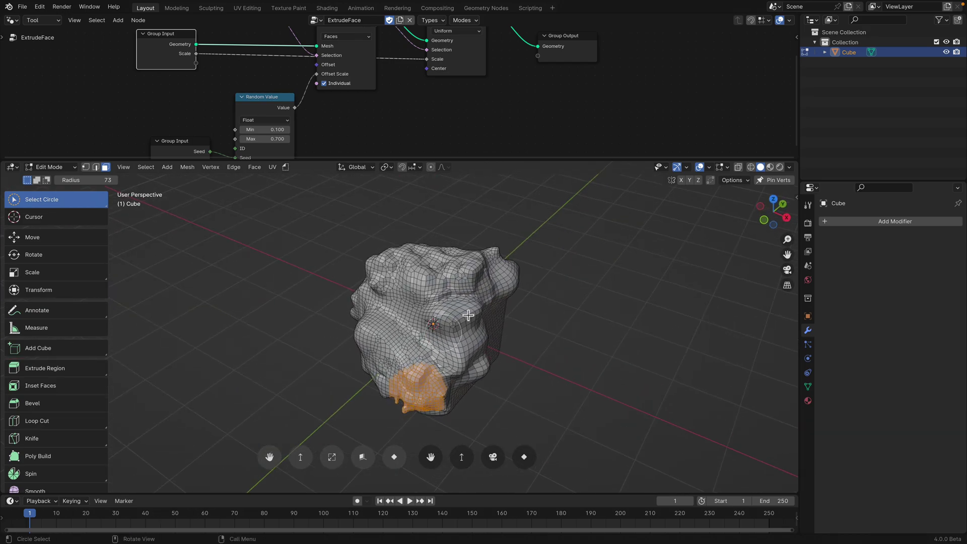
left_click_drag(468, 328, 468, 282)
mouse_move(411, 262)
left_mouse_down()
mouse_move(383, 275)
mouse_move(390, 268)
left_mouse_up()
key("q")
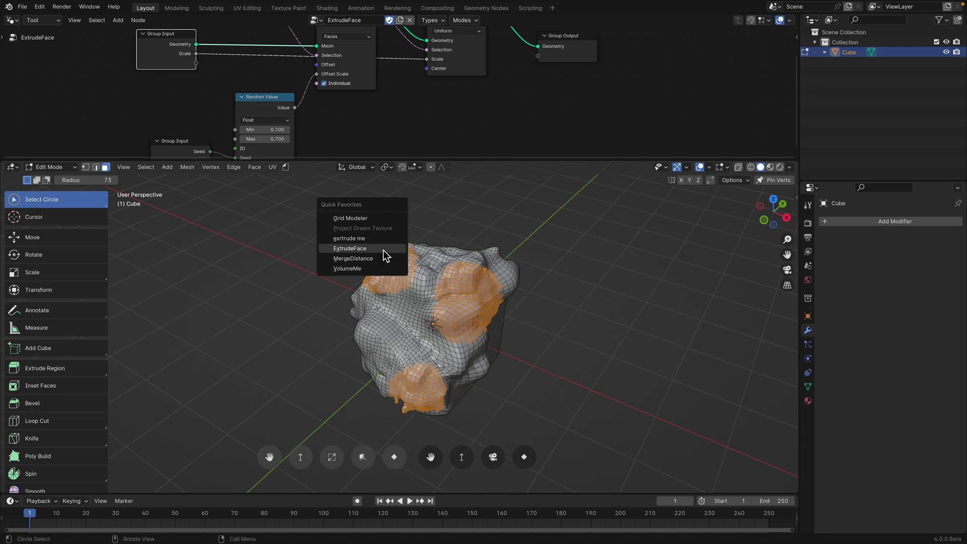
left_click(387, 249)
middle_click_drag(387, 249, 386, 329)
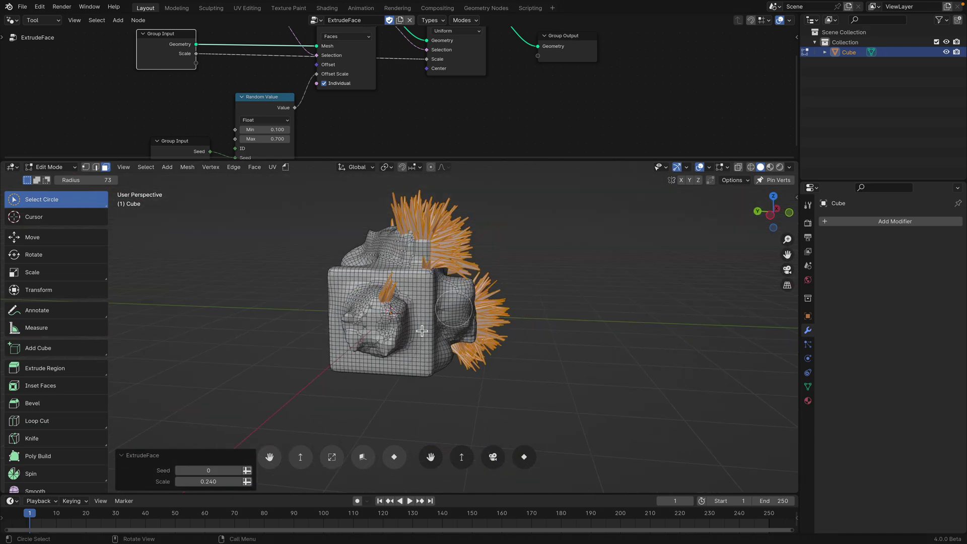
Select a face patch on another side of the mesh and run ExtrudeFace on it
left_click_drag(386, 329, 376, 331)
key("q")
left_click(376, 332)
middle_click_drag(376, 332, 437, 262)
key("q")
left_click(432, 255)
key("ctrl+z")
Select faces on the sculpted bulge and extrude them into spikes with ExtrudeFace
middle_click_drag(481, 297, 438, 311)
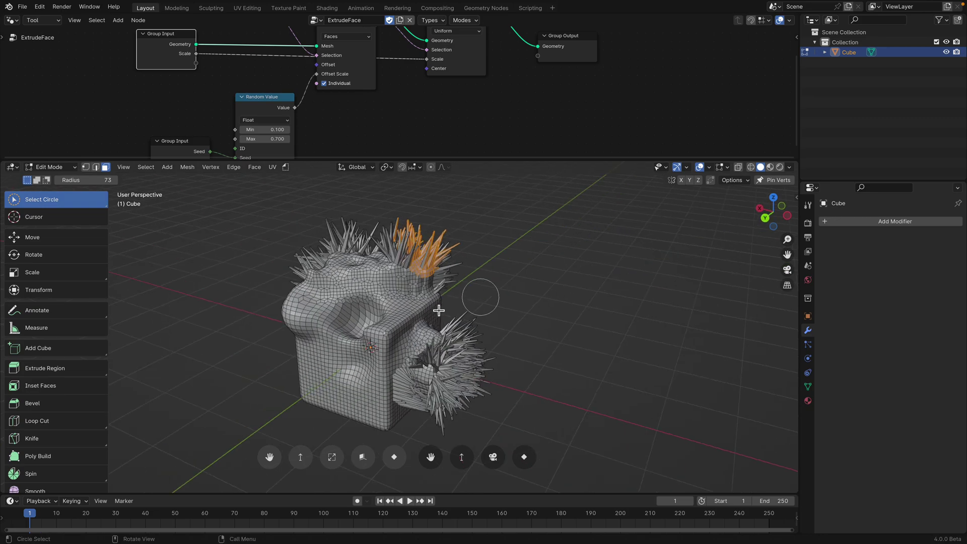
mouse_move(343, 309)
left_mouse_down()
mouse_move(333, 326)
mouse_move(318, 325)
left_mouse_up()
middle_click_drag(307, 313, 302, 329)
left_click_drag(302, 329, 317, 333)
key("q")
left_click(317, 334)
middle_click_drag(318, 334, 327, 318)
Extrude two more face patches on the lower part of the mesh with ExtrudeFace and return to Object Mode
left_click_drag(368, 390, 375, 402)
key("q")
left_click(374, 401)
middle_click_drag(374, 401, 413, 422)
left_click(359, 388)
key("q")
left_click(358, 388)
scroll(423, 352, "up", 1)
mouse_move(424, 368)
middle_mouse_down()
mouse_move(445, 353)
mouse_move(427, 364)
mouse_move(391, 362)
mouse_move(371, 343)
mouse_move(403, 339)
mouse_move(418, 352)
middle_mouse_up()
key("Tab")
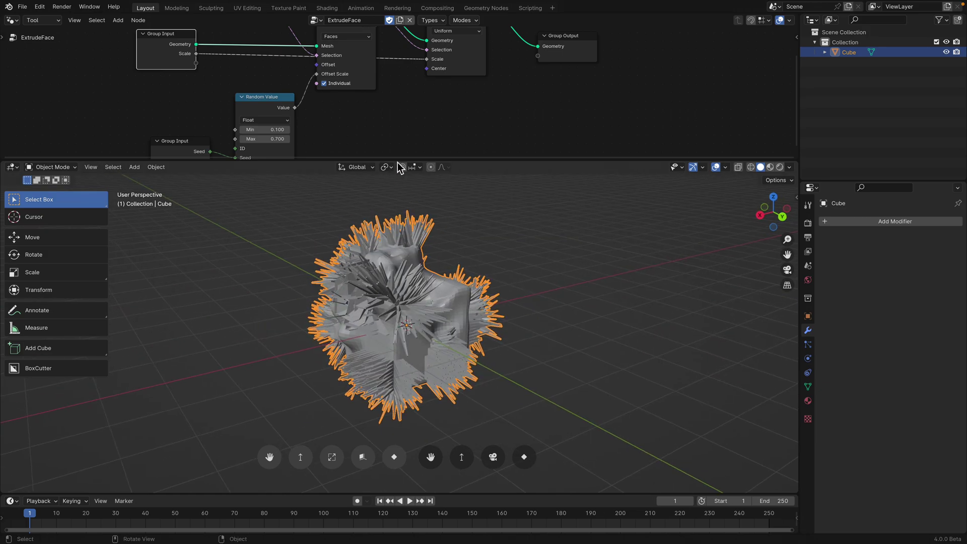
Save the file and expose Extrude Mesh's Individual option by linking it to the Group Input node
left_click_drag(397, 162, 397, 266)
key("ctrl+s")
scroll(333, 207, "up", 3)
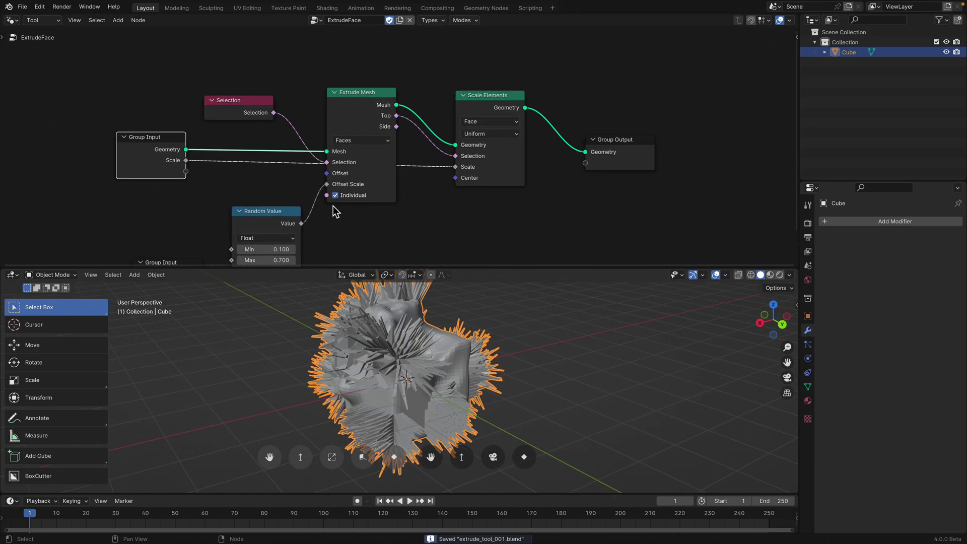
left_click_drag(300, 214, 250, 203)
left_click_drag(144, 194, 141, 202)
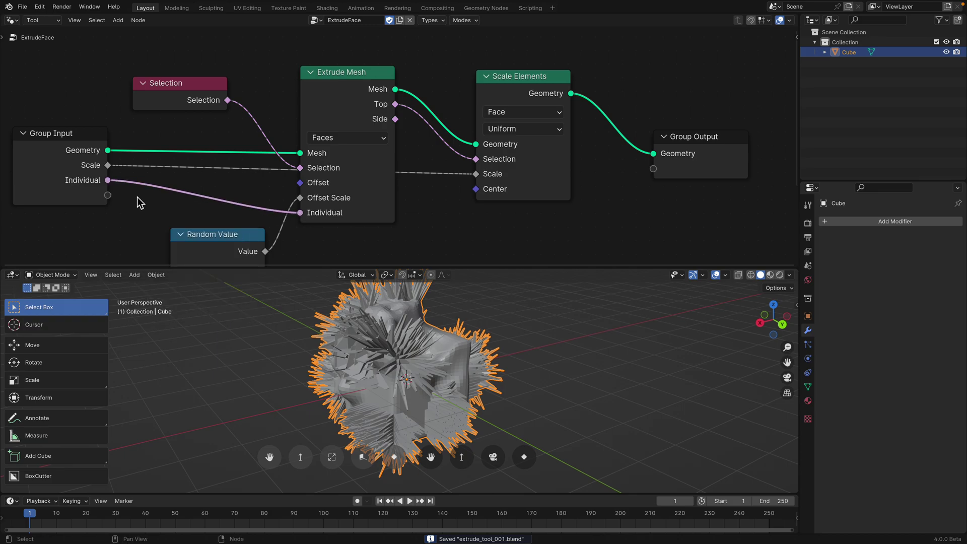
Select a face patch near the cube's upper corner in Edit Mode and run ExtrudeFace on it
left_click_drag(455, 271, 453, 167)
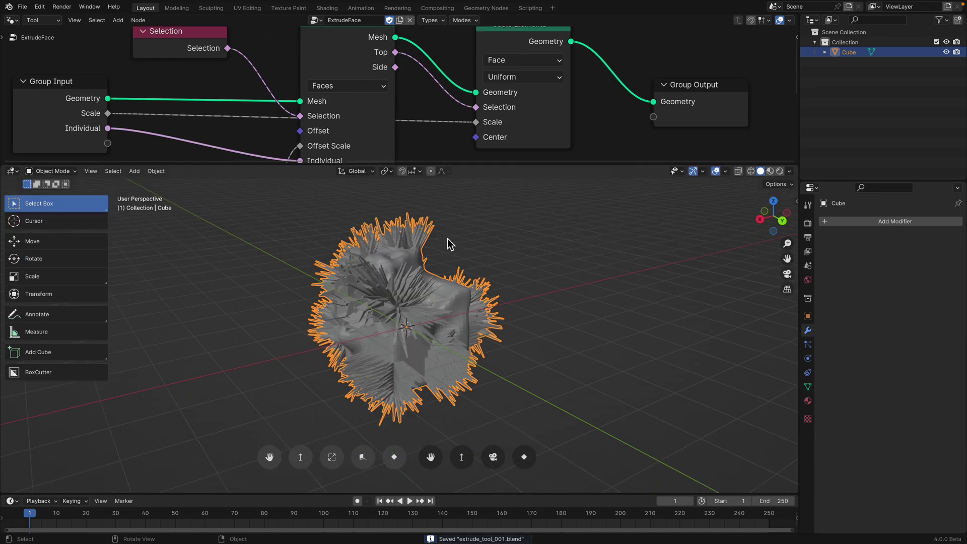
key("Tab")
middle_click_drag(447, 238, 397, 305)
scroll(397, 304, "up", 1)
left_click_drag(397, 304, 410, 295)
key("q")
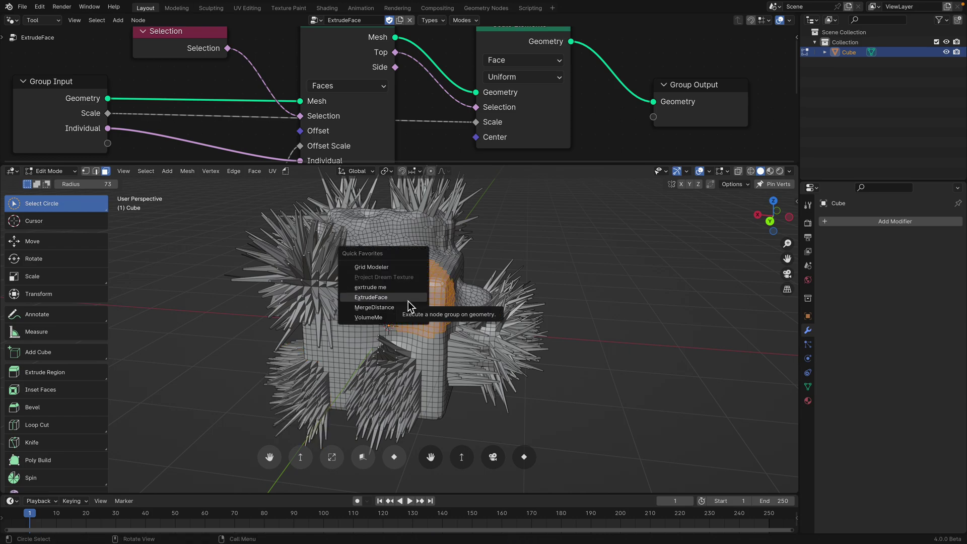
left_click(404, 299)
Toggle ExtrudeFace's Individual option on and off to compare both extrusions, leaving it disabled
left_click(182, 485)
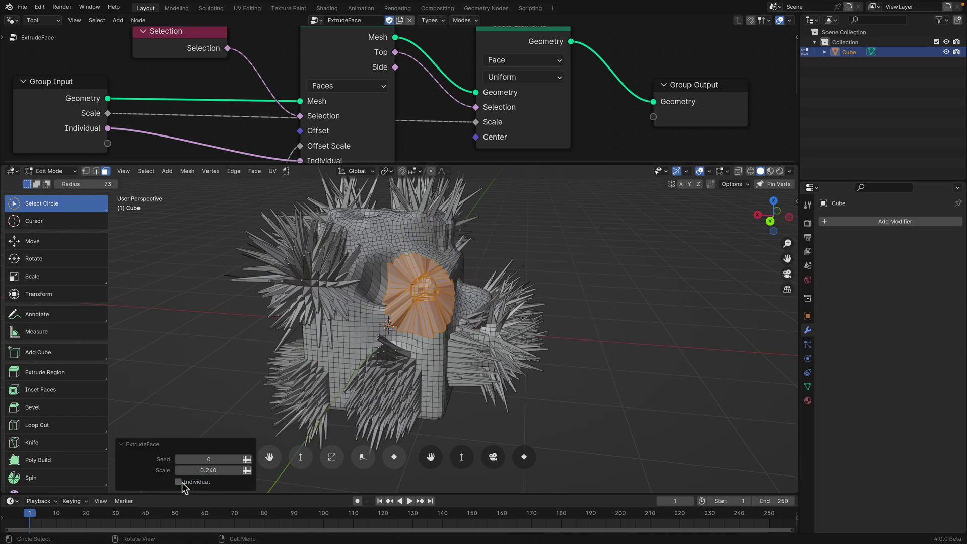
left_click(182, 484)
left_click(182, 485)
middle_click_drag(425, 352, 461, 307)
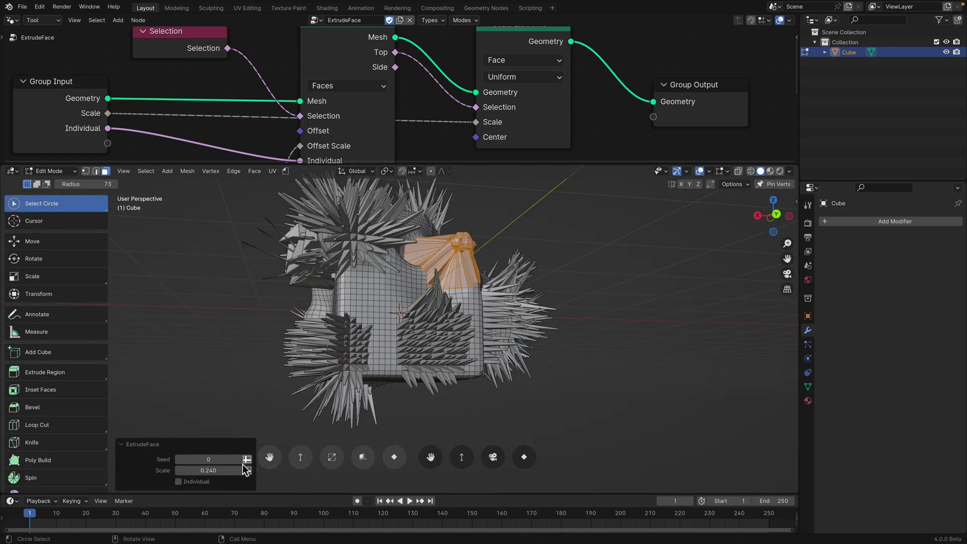
left_click(179, 482)
left_click(179, 482)
middle_click_drag(373, 353, 390, 339)
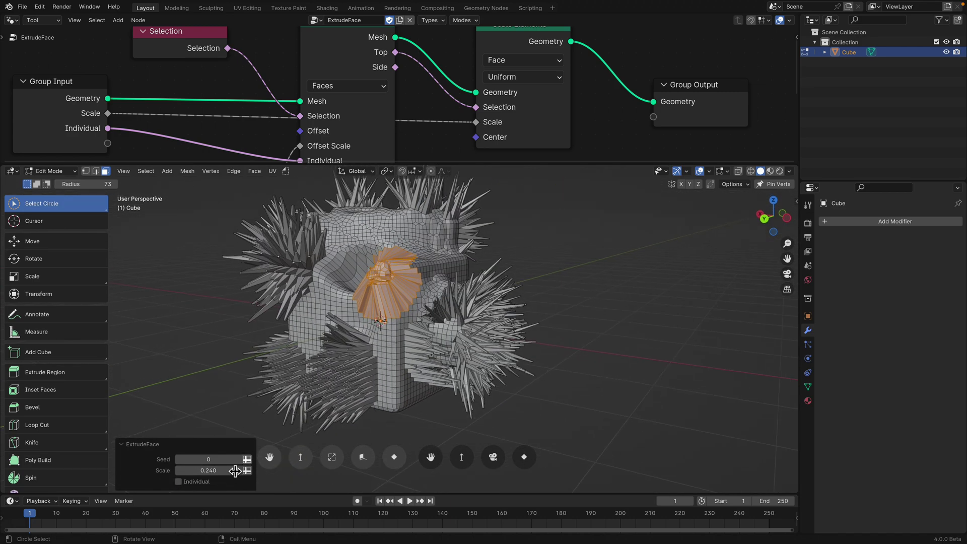
Set the ExtrudeFace scale to about 0.94, adjust its seed, and return to Object Mode
left_click_drag(212, 471, 250, 471)
middle_click_drag(351, 372, 496, 338)
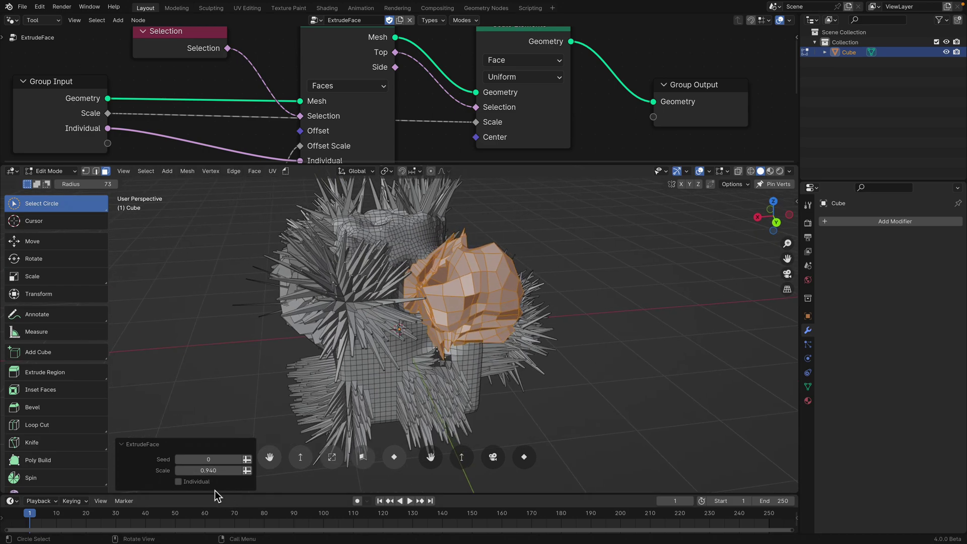
left_click_drag(209, 459, 237, 460)
middle_click_drag(352, 353, 387, 344)
key("Tab")
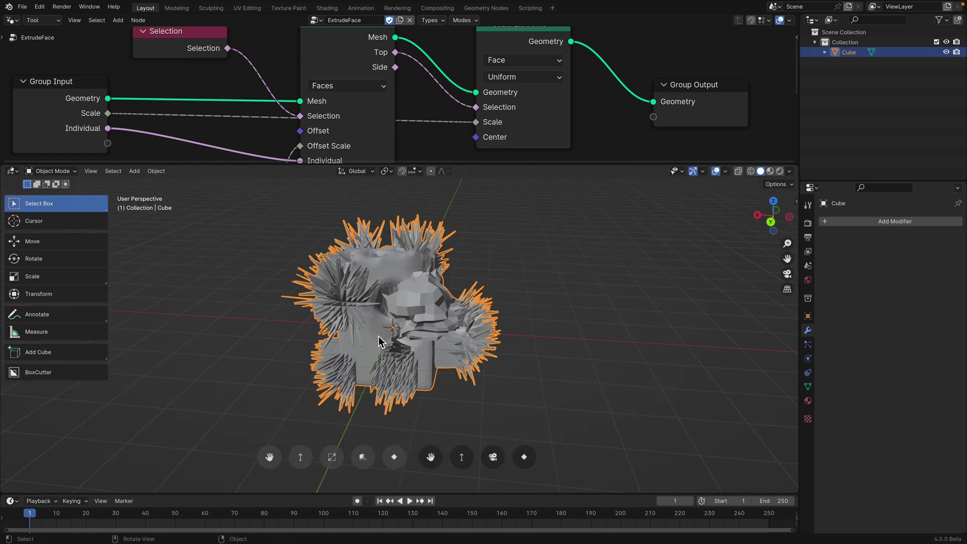
Run VolumeMe on the spiky mesh in Edit Mode with a Voxel Amount of 32 and return to Object Mode
key("Tab")
key("q")
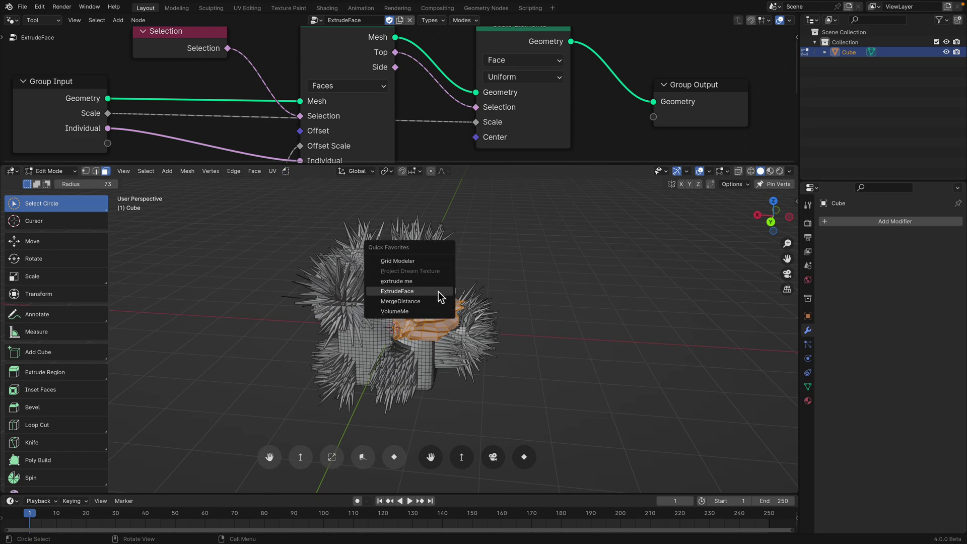
left_click(420, 313)
middle_click_drag(451, 334, 315, 325)
left_click_drag(207, 460, 257, 483)
type("32")
key("Return")
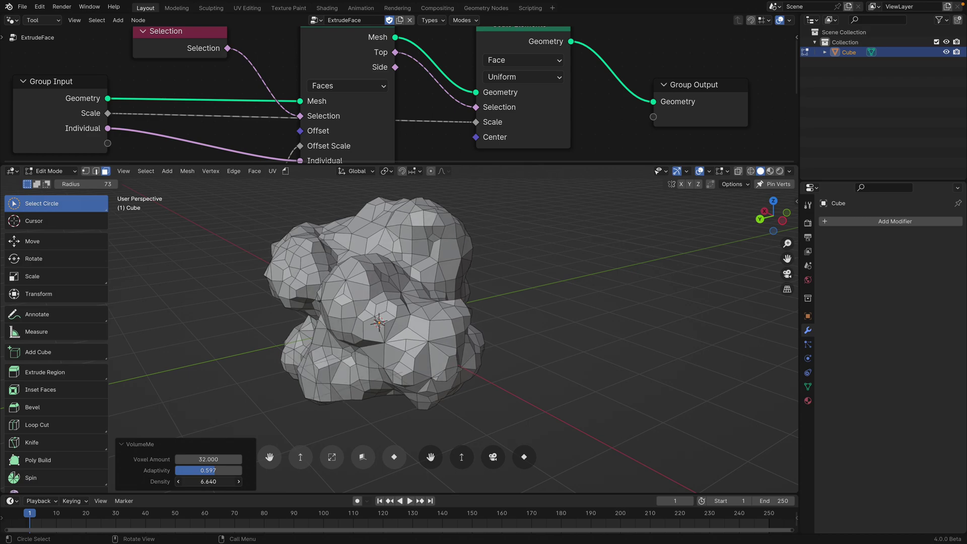
middle_click_drag(342, 380, 770, 226)
key("Tab")
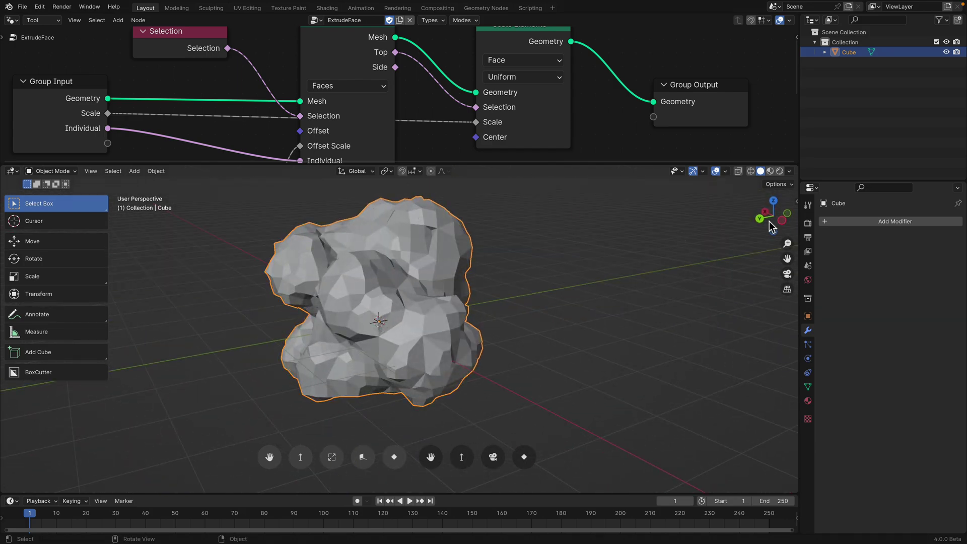
middle_click_drag(775, 328, 706, 242)
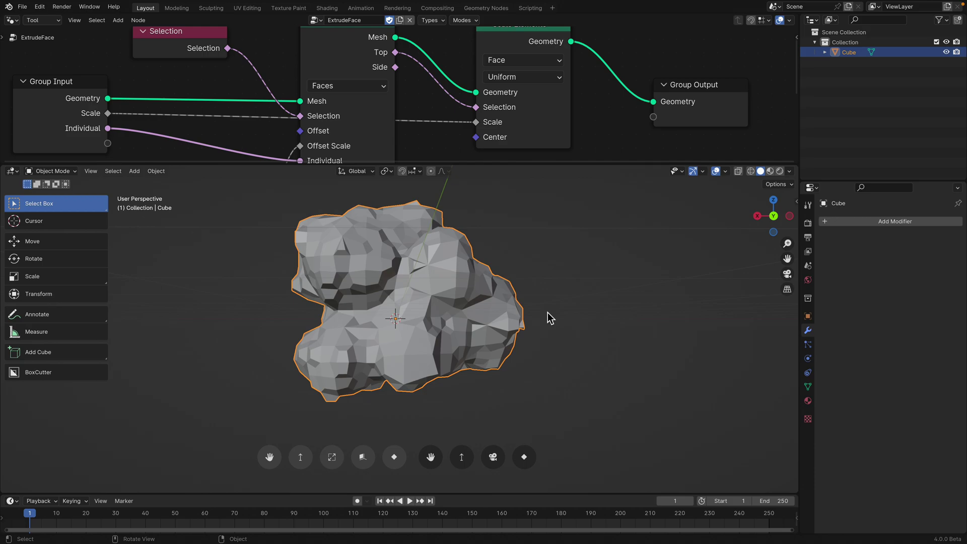
left_click(316, 21)
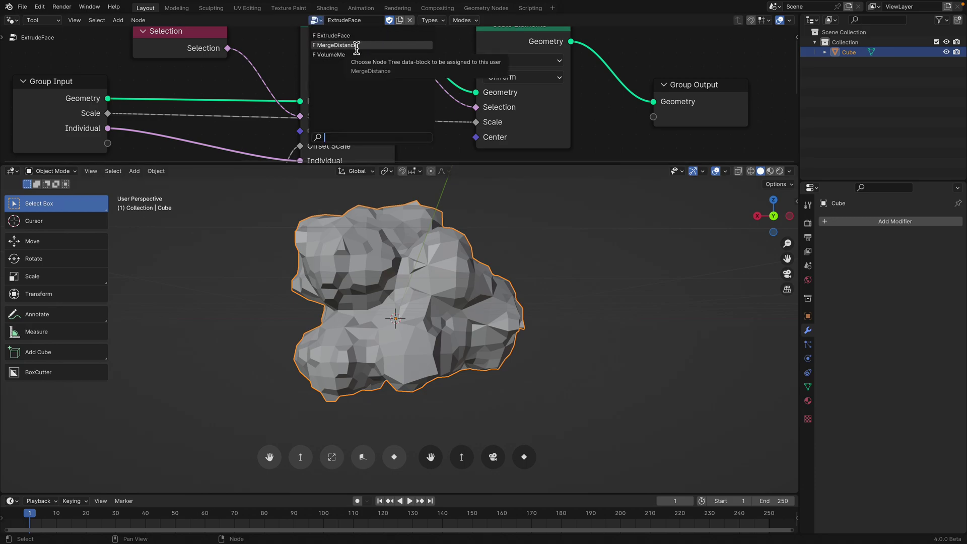
key("Escape")
Select a face patch in Edit Mode and run MergeDistance on it with a distance of about 0.281 m
middle_click_drag(452, 307, 434, 330)
key("Tab")
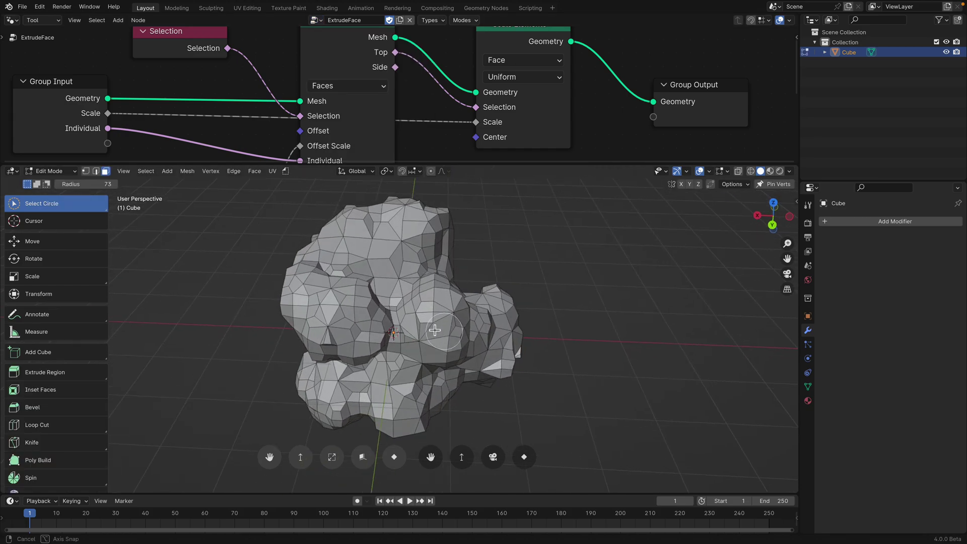
left_click_drag(342, 318, 326, 287)
middle_click_drag(328, 300, 376, 302)
key("q")
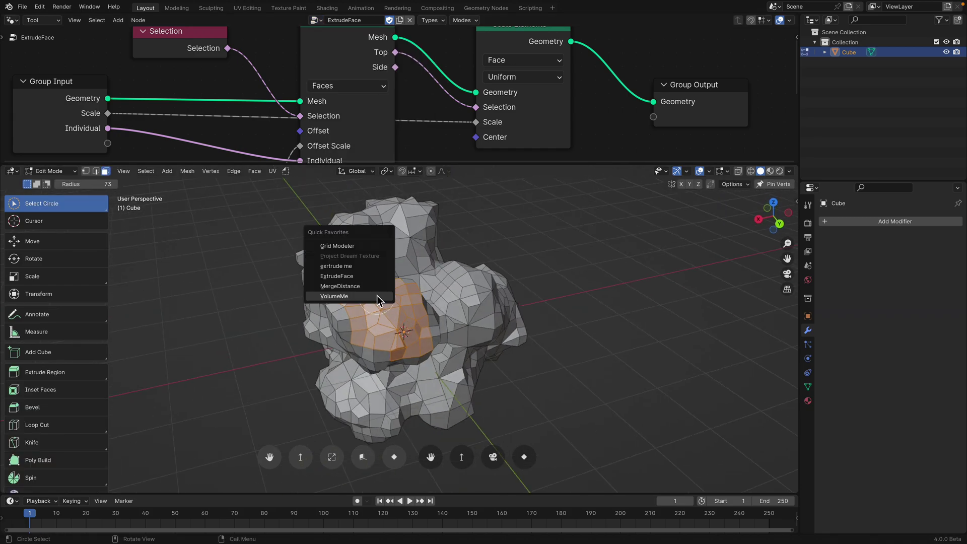
left_click(375, 287)
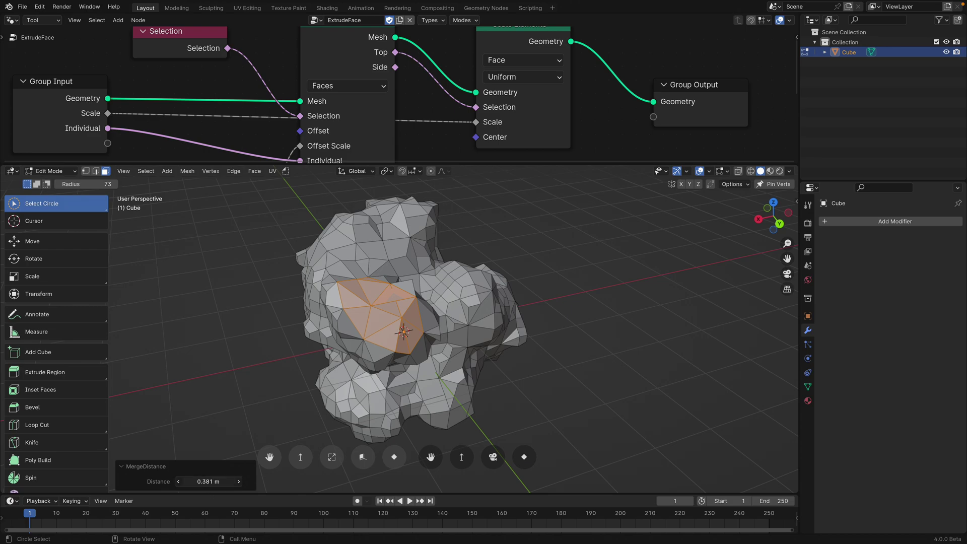
left_click_drag(208, 481, 238, 481)
middle_click_drag(332, 373, 211, 492)
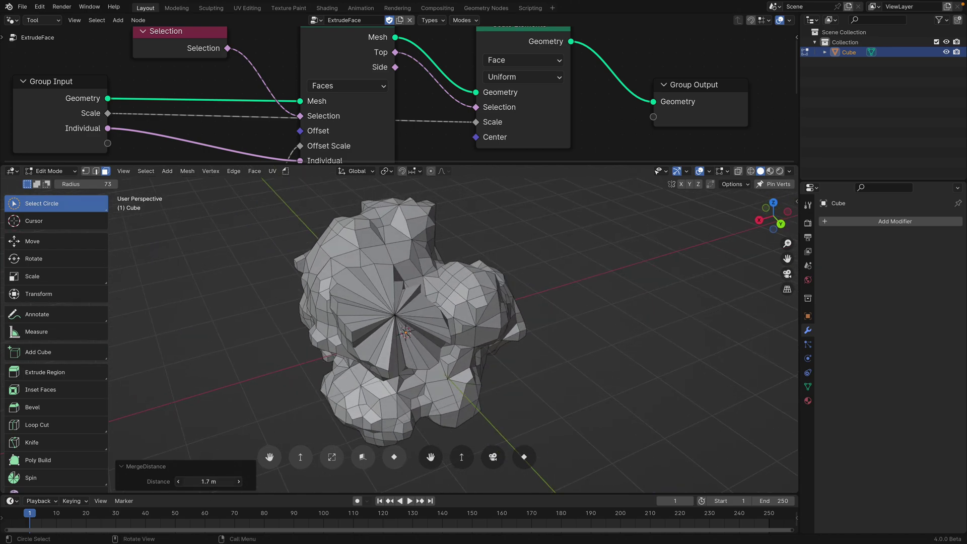
left_click_drag(208, 481, 189, 481)
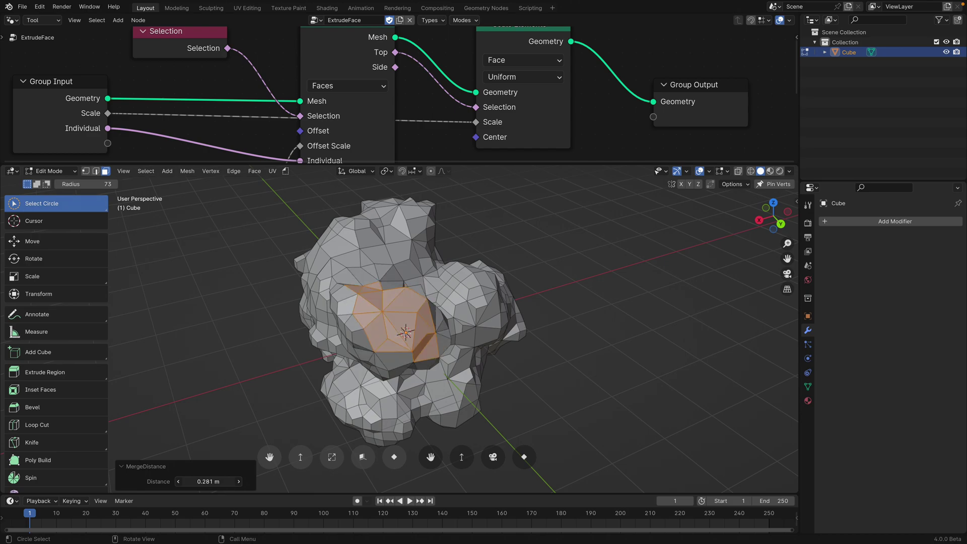
Select a face patch on another side of the mesh, merge it with MergeDistance and adjust the distance
middle_click_drag(260, 383, 421, 358)
mouse_move(385, 297)
left_mouse_down()
mouse_move(360, 315)
mouse_move(355, 338)
left_mouse_up()
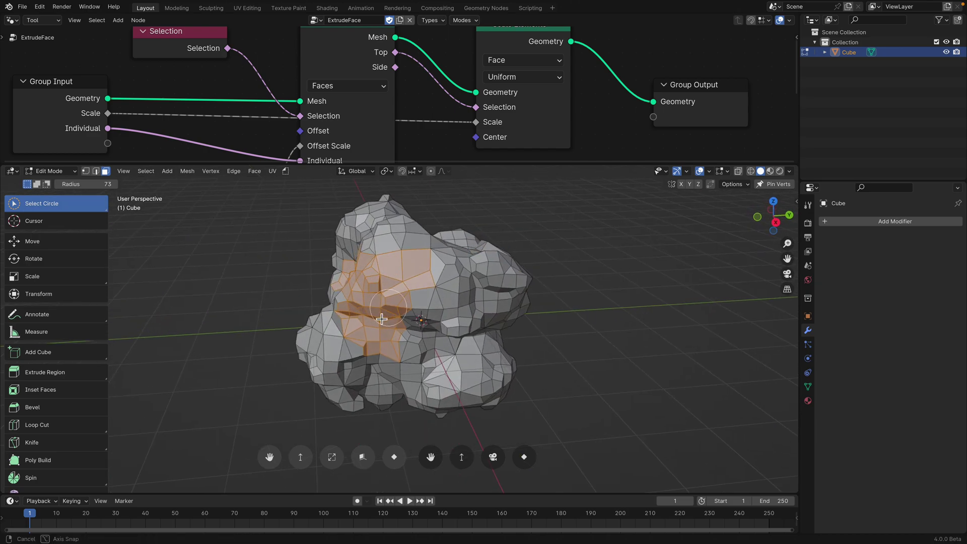
key("m")
left_click(355, 338)
left_click_drag(208, 481, 206, 481)
Merge a face patch on the lower front of the mesh with MergeDistance and fine-tune its distance
middle_click_drag(272, 393, 395, 353)
left_click_drag(397, 347, 383, 330)
middle_click_drag(383, 330, 415, 354)
key("m")
left_click(255, 424)
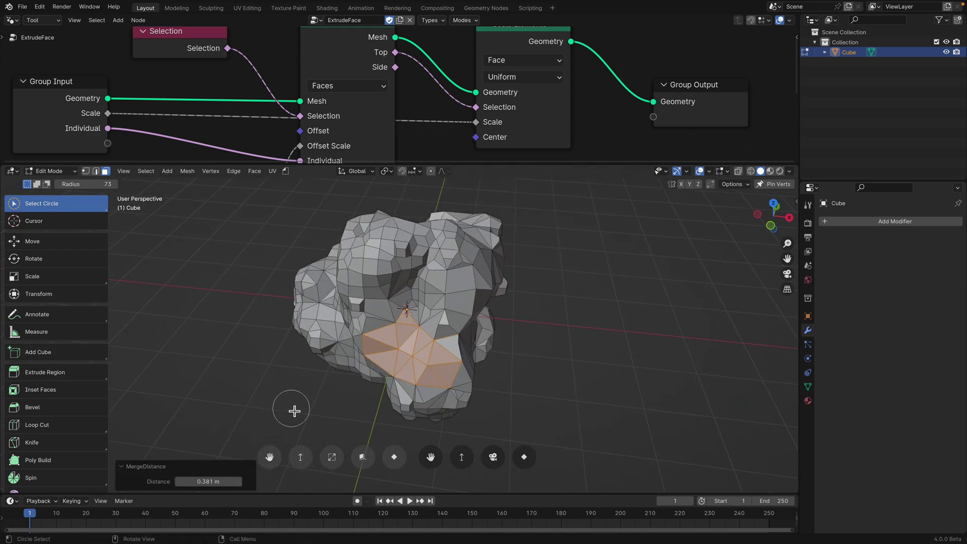
left_click_drag(208, 481, 202, 482)
Return to Object Mode, save the file and open the MergeDistance node tree
key("Tab")
middle_click_drag(377, 294, 347, 273)
key("ctrl+s")
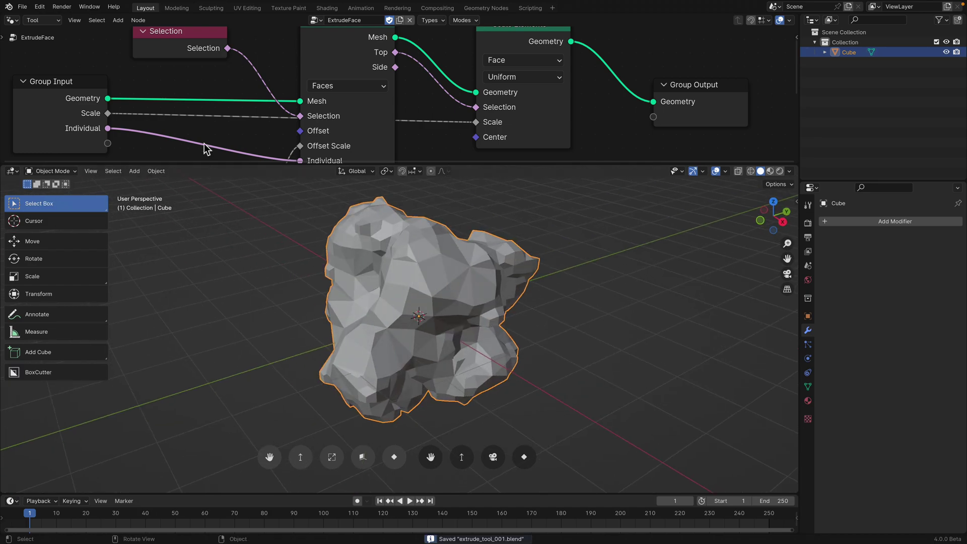
left_click(316, 20)
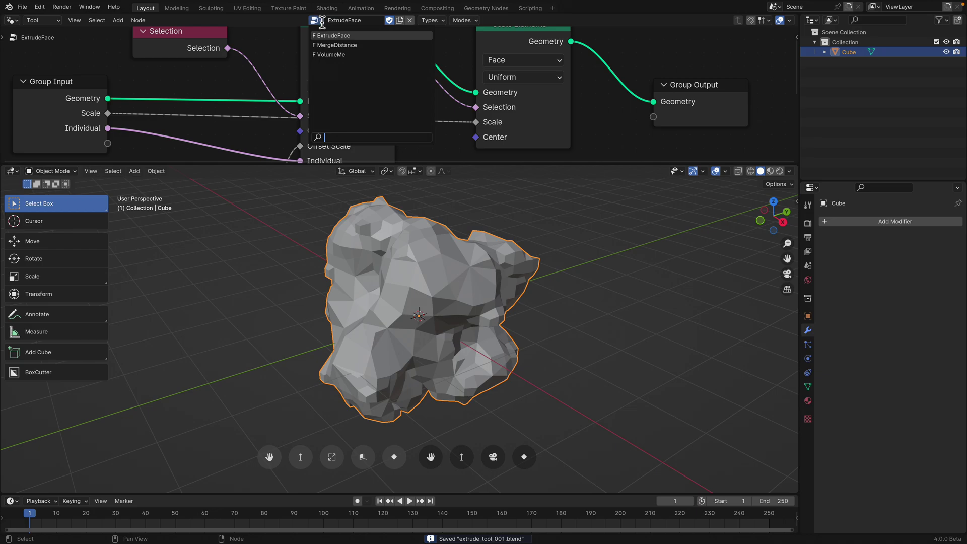
left_click(332, 45)
left_click(538, 102)
key("q")
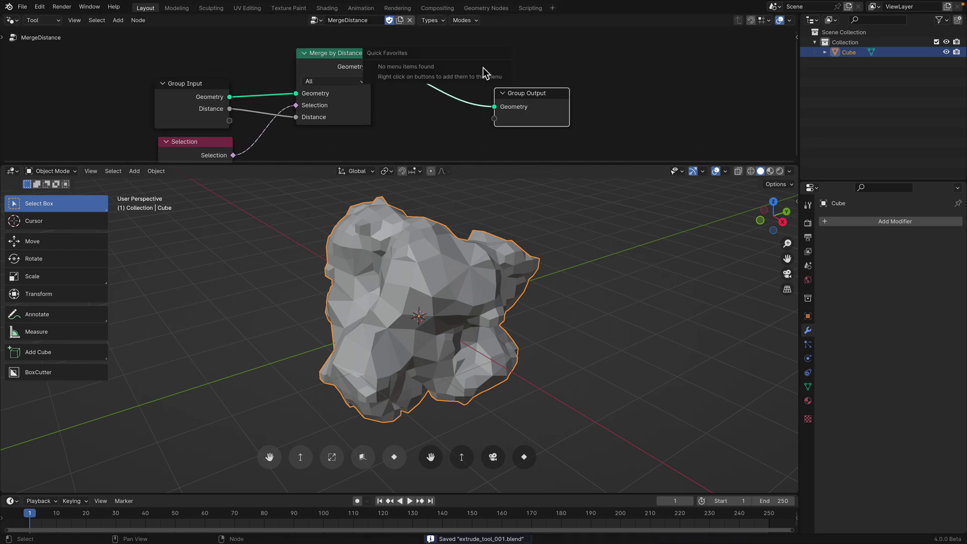
key("shift+a")
type("quad")
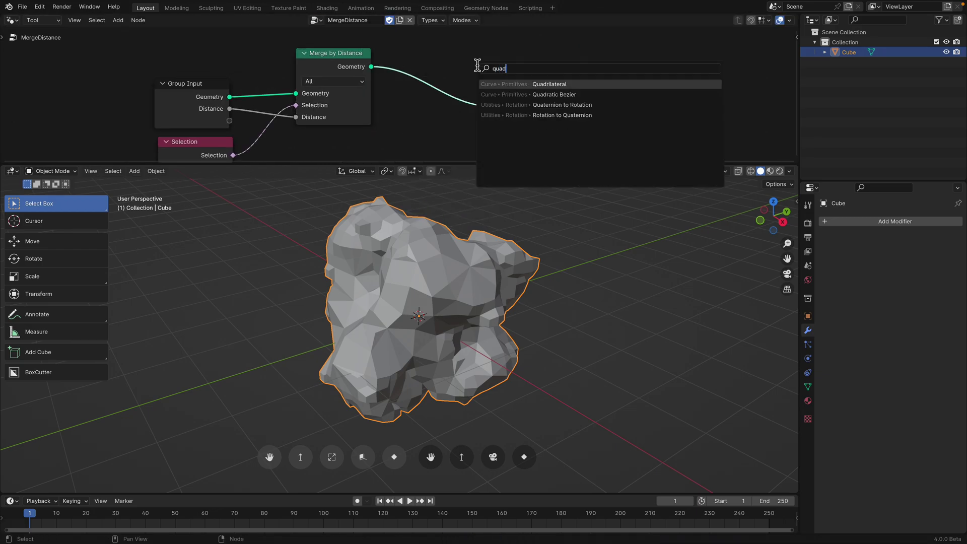
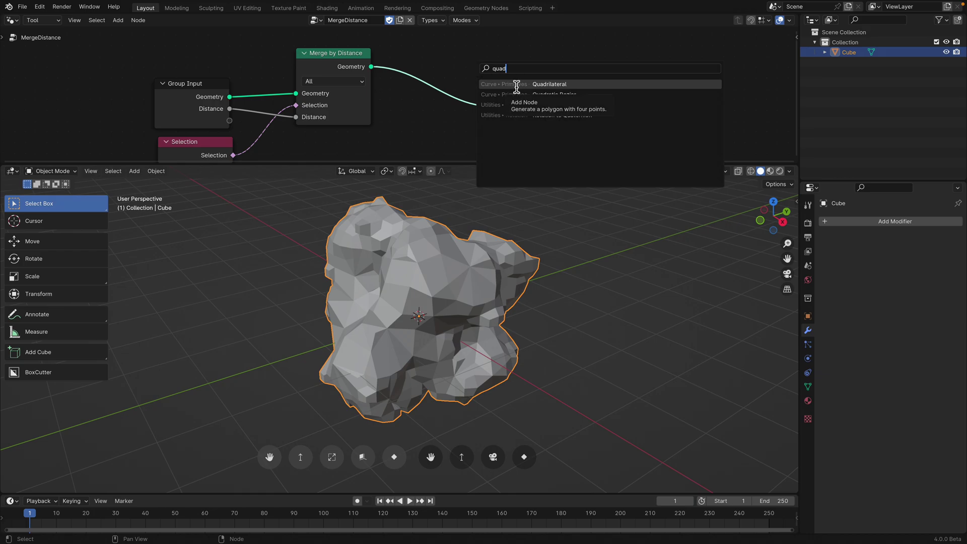
key("Escape")
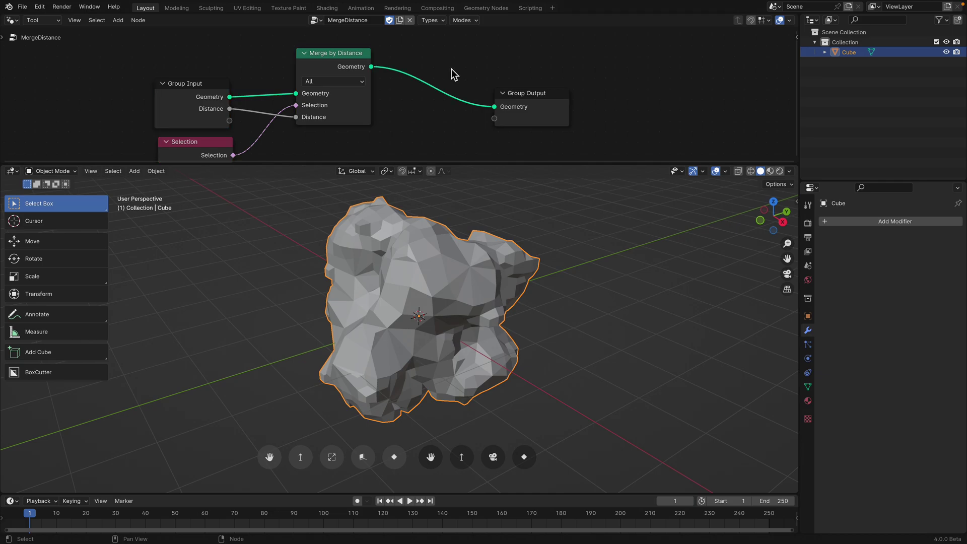
key("shift+a")
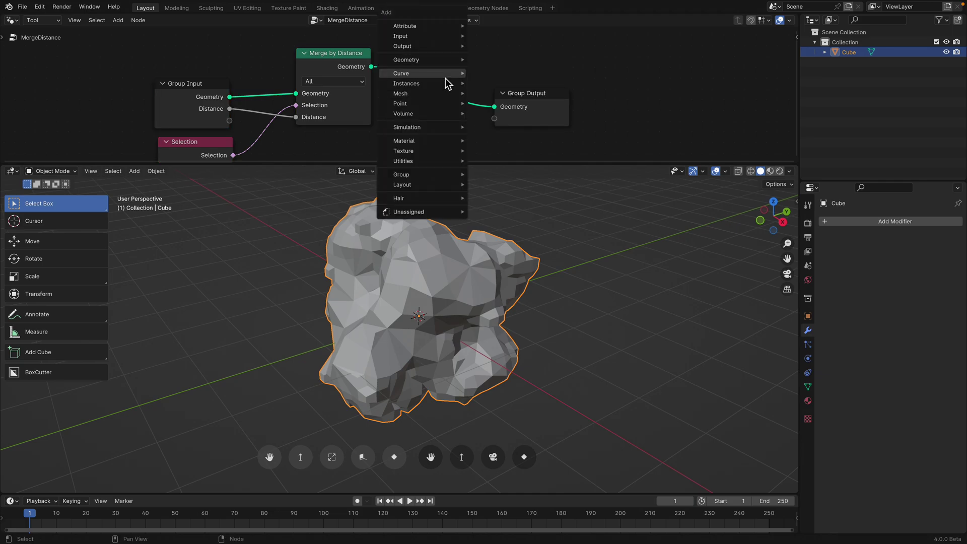
Rearrange the Merge by Distance, Group Input and Selection nodes and save the file
left_click_drag(346, 67, 352, 66)
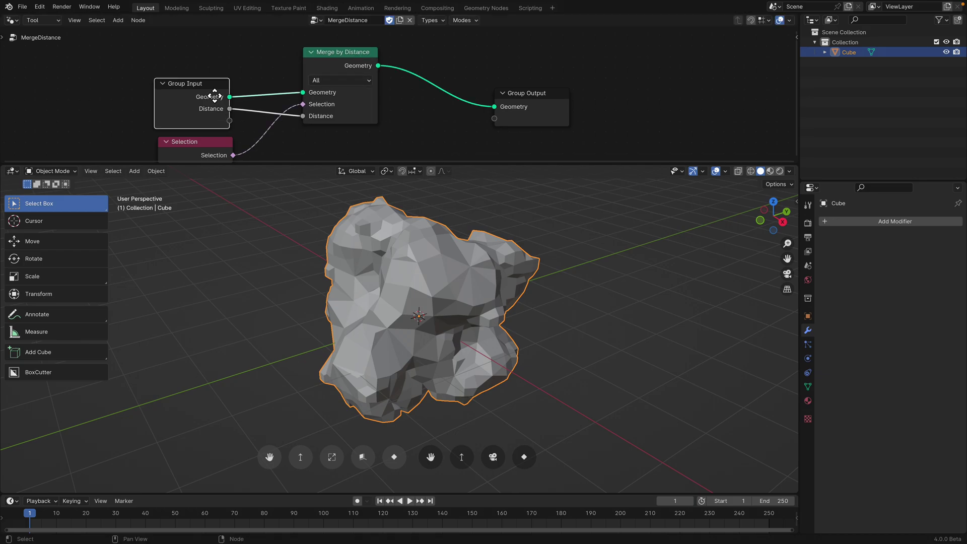
left_click_drag(215, 96, 218, 68)
left_click(216, 141)
middle_click_drag(471, 232, 449, 307)
key("ctrl+s")
Enter Edit Mode and run ExtrudeFace on two separate face patches of the remeshed form
key("Tab")
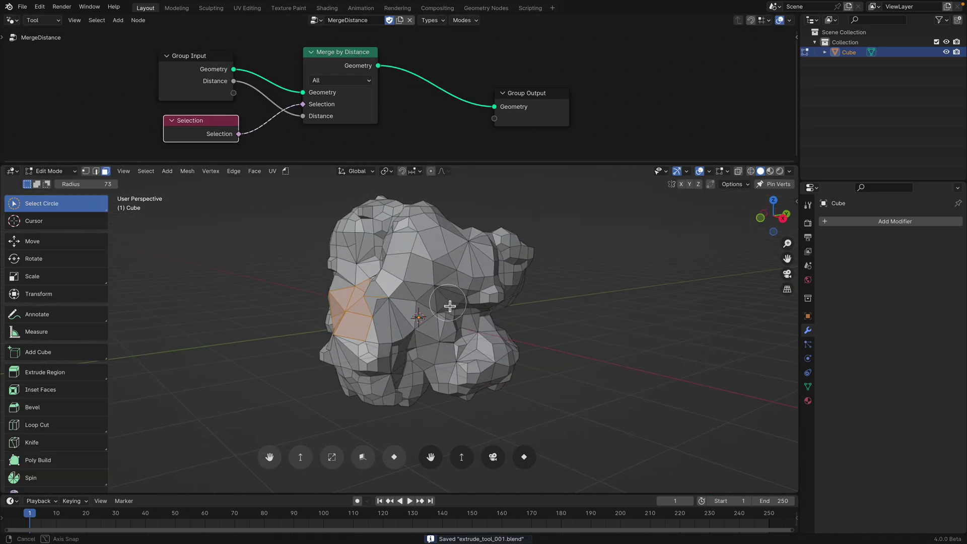
left_click_drag(440, 280, 449, 254)
middle_click_drag(449, 253, 479, 295)
right_click(456, 306)
left_click(452, 295)
left_click_drag(417, 318, 432, 334)
key("q")
left_click(431, 331)
middle_click_drag(428, 331, 516, 325)
Select two further face patches while turning around the mesh and run ExtrudeFace on each
left_click_drag(375, 300, 364, 318)
key("q")
left_click(365, 316)
middle_click_drag(365, 317, 421, 308)
left_click_drag(355, 257, 346, 272)
key("q")
left_click(345, 271)
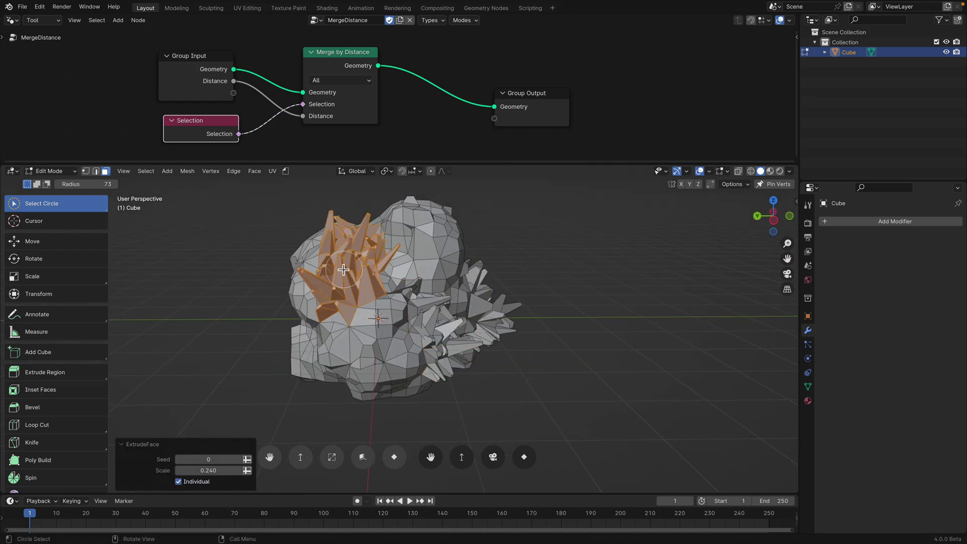
Extrude a patch on the middle of the mesh and one along its underside with ExtrudeFace
middle_click_drag(346, 272, 408, 275)
left_click_drag(347, 315, 356, 350)
key("q")
left_click(356, 349)
middle_click_drag(356, 349, 441, 342)
left_click_drag(373, 405, 359, 387)
key("q")
left_click(360, 387)
middle_click_drag(360, 387, 436, 378)
Run ExtrudeFace on three more face patches, from the upper lobes down to the lower part of the mesh
left_click_drag(375, 257, 405, 277)
key("q")
left_click(394, 269)
middle_click_drag(394, 269, 461, 227)
left_click(402, 256)
right_click(402, 259)
left_click(403, 261)
left_click(388, 334)
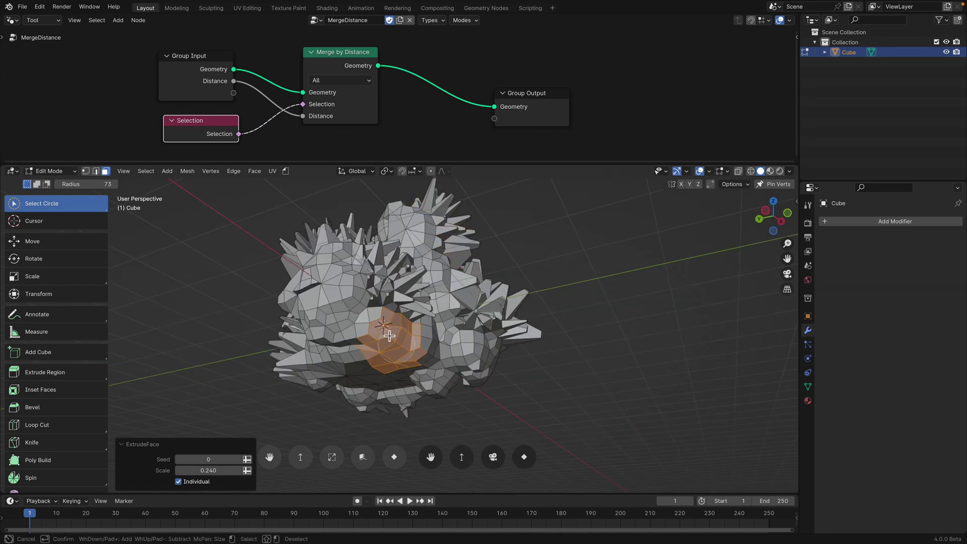
key("q")
left_click(393, 346)
middle_click_drag(393, 346, 433, 393)
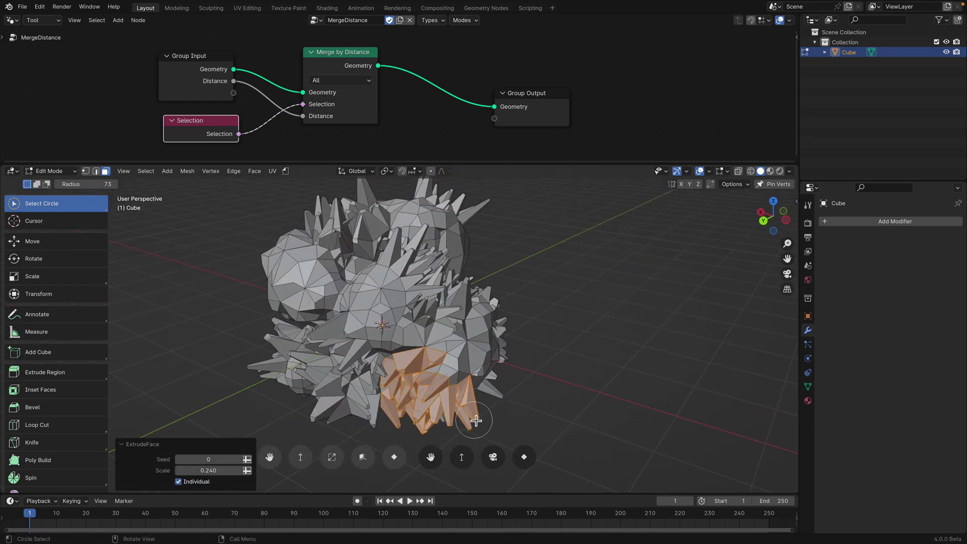
Select the faces of a still smooth rounded lobe and repeat ExtrudeFace on them
middle_click_drag(476, 421, 418, 385)
left_click(433, 364)
scroll(406, 351, "up", 2)
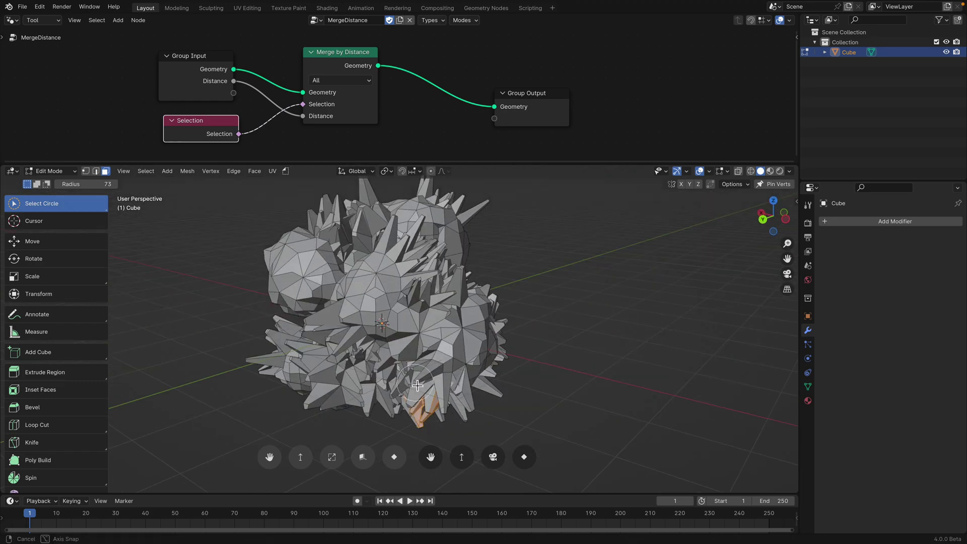
middle_click_drag(362, 311, 406, 333)
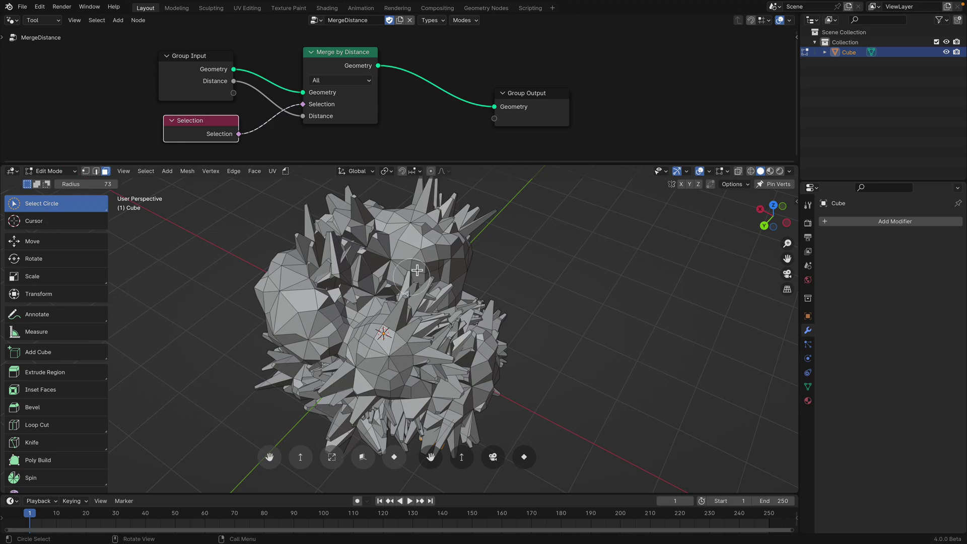
middle_click_drag(423, 249, 352, 295)
left_click_drag(328, 307, 334, 349)
key("shift+r")
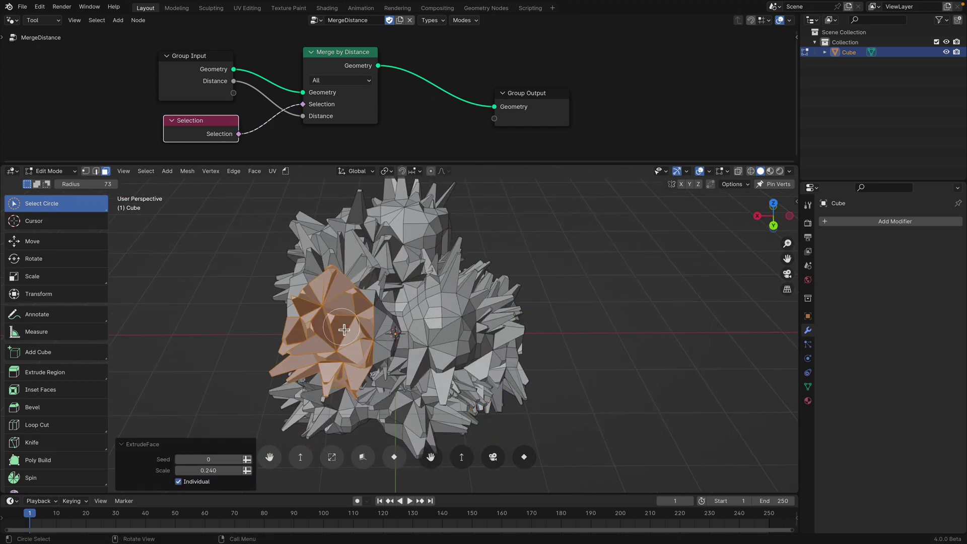
middle_click_drag(365, 351, 534, 262)
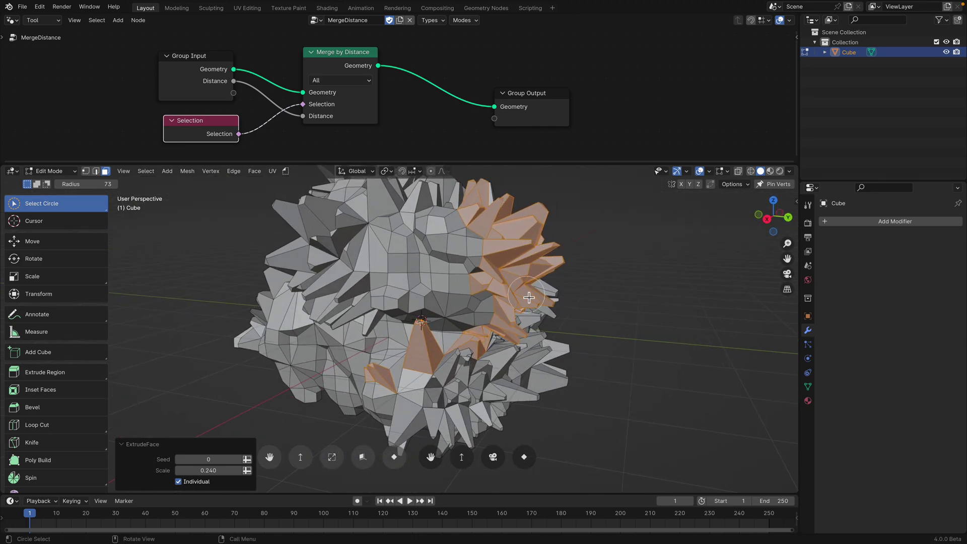
Scale the selected extruded spikes uniformly to about 0.86
key("s")
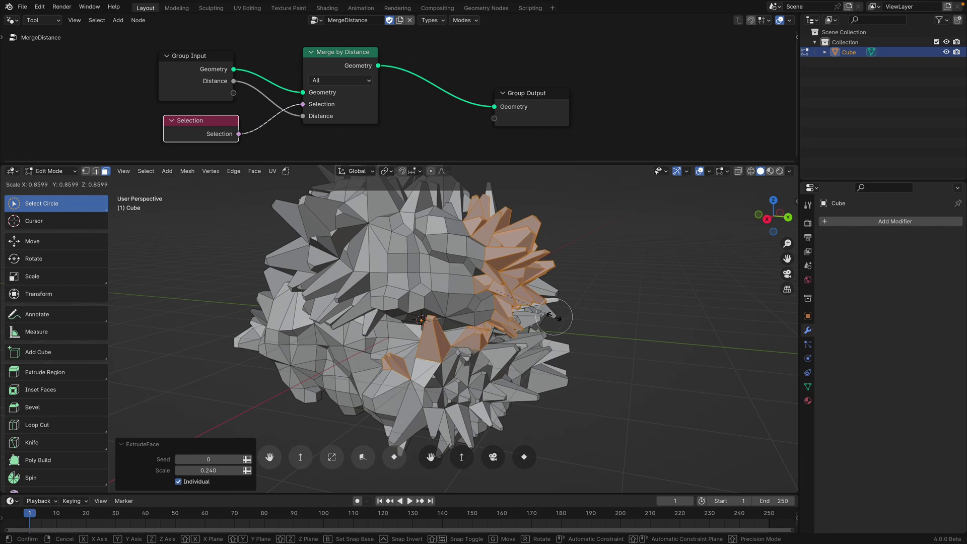
left_click(557, 317)
middle_click_drag(556, 316, 482, 270)
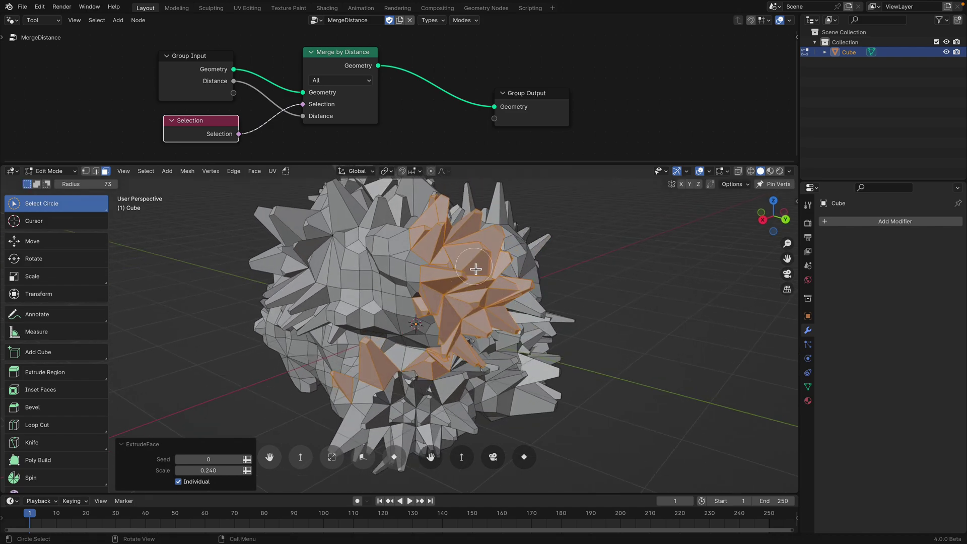
scroll(418, 120, "down", 1)
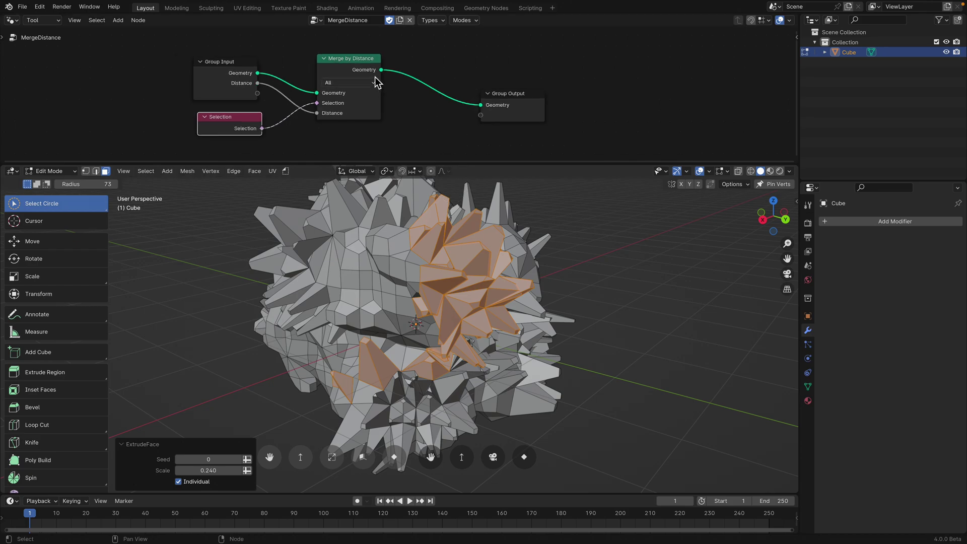
Select a face patch near the centre of the spiky mesh and run ExtrudeFace on it
middle_click_drag(485, 287, 536, 286)
left_click_drag(438, 300, 454, 296)
key("q")
left_click(451, 293)
middle_click_drag(451, 293, 479, 290)
Extrude a face patch on the mesh's side with ExtrudeFace and toggle Individual to compare the results
left_click_drag(359, 332, 377, 319)
right_click(376, 317)
left_click(367, 315)
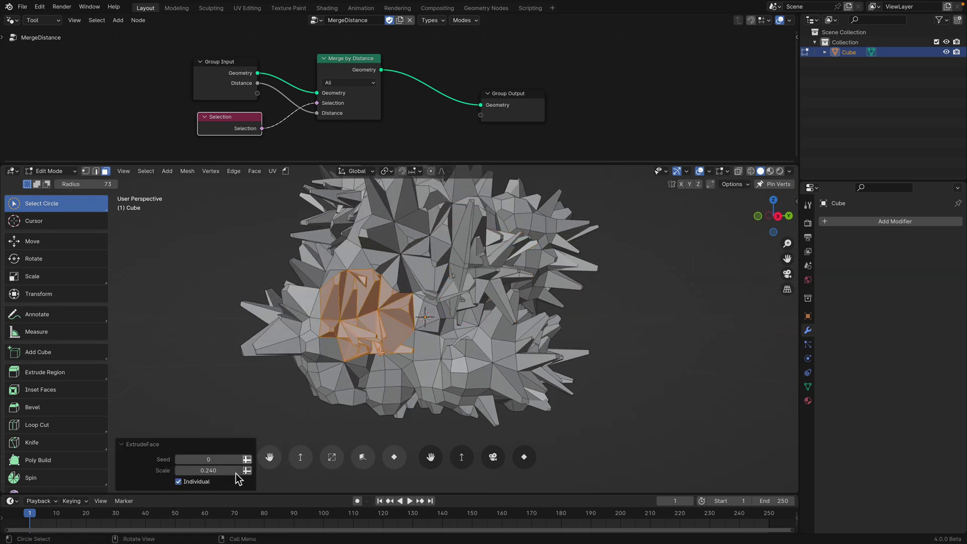
left_click(202, 484)
left_click(202, 484)
left_click(202, 484)
Select a face patch on the mesh's upper lobe, run ExtrudeFace on it, and compare Individual off before turning it back on
middle_click_drag(355, 348, 431, 262)
left_click_drag(432, 262, 461, 260)
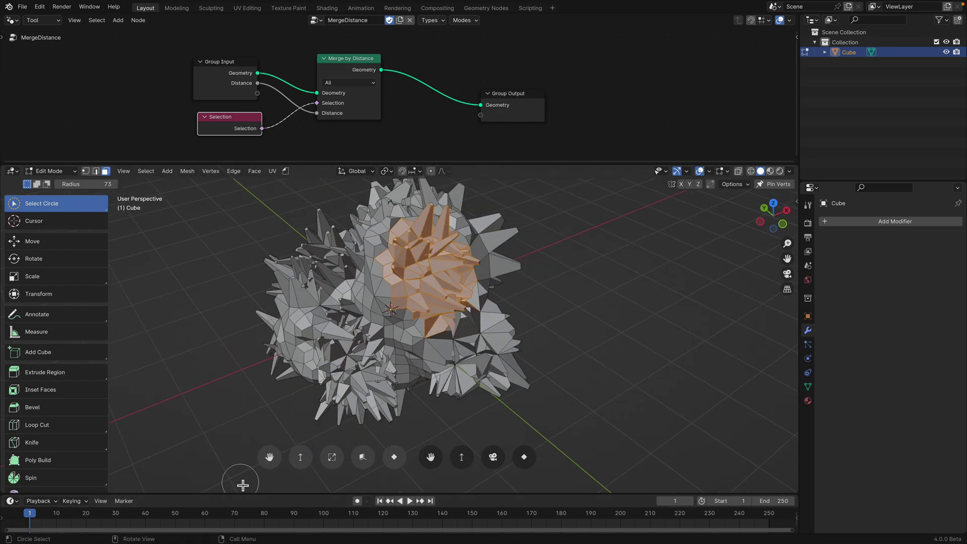
key("q")
left_click(298, 371)
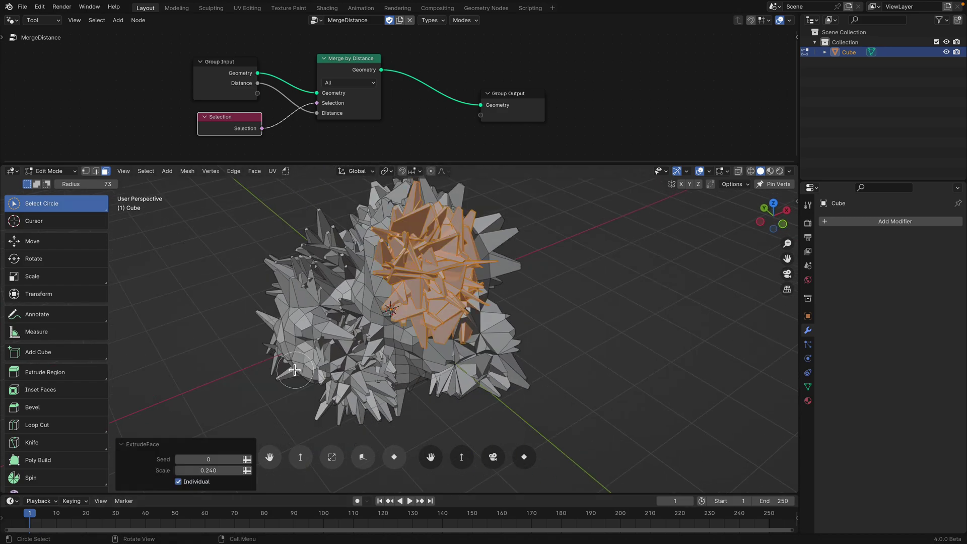
left_click(208, 482)
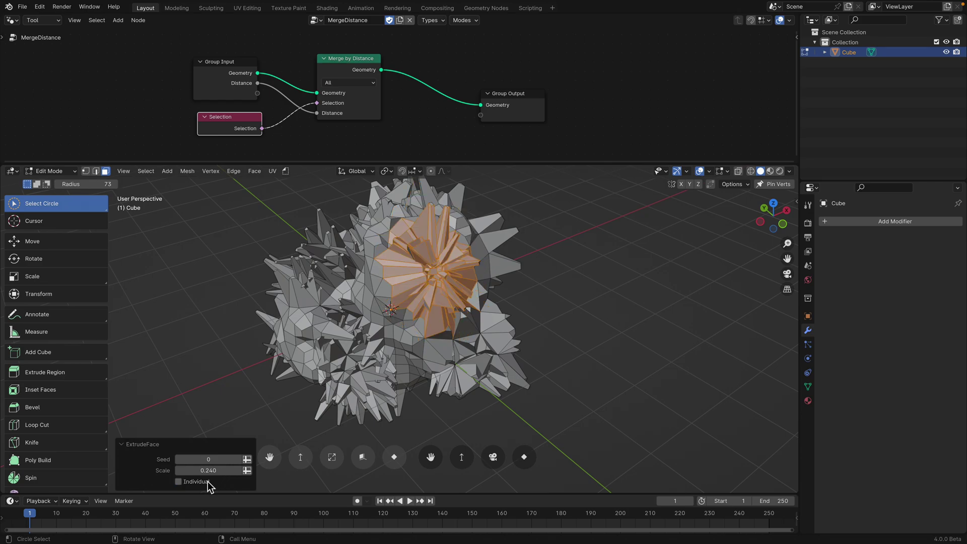
left_click(178, 481)
Select two more face patches around the mesh's sides and run ExtrudeFace on each, keeping Individual on
middle_click_drag(273, 426, 383, 325)
left_click_drag(348, 317, 367, 334)
key("q")
left_click(348, 337)
middle_click_drag(348, 336, 372, 316)
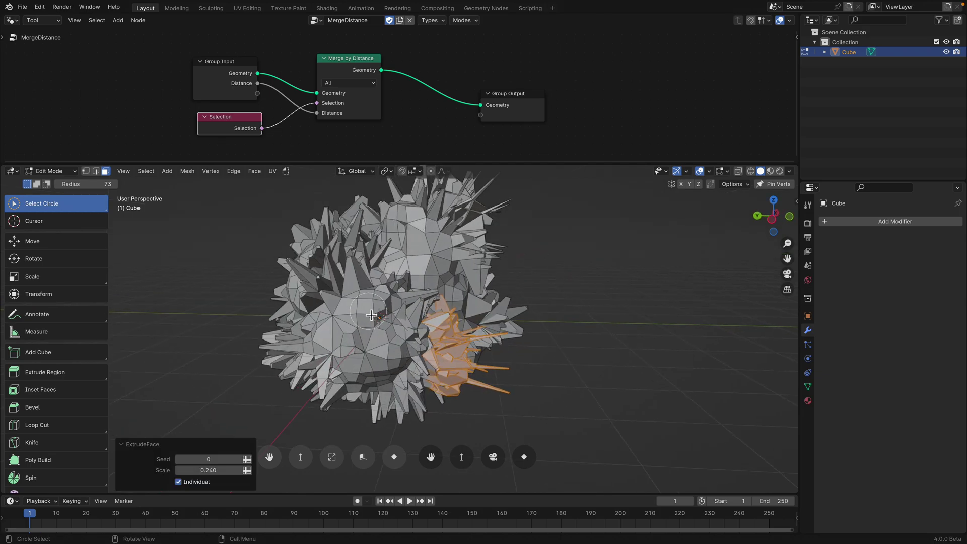
mouse_move(361, 309)
left_mouse_down()
mouse_move(348, 301)
mouse_move(367, 311)
left_mouse_up()
key("q")
left_click(367, 310)
middle_click_drag(367, 311, 443, 337)
Extrude a face patch on the lower lobe and another on the smoother centre area with ExtrudeFace
left_click_drag(364, 352, 378, 371)
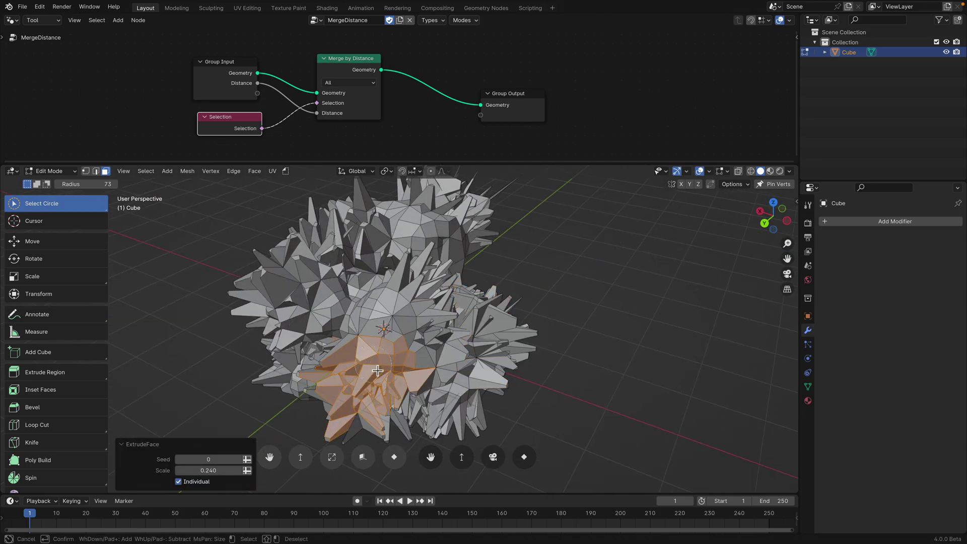
key("q")
left_click(376, 370)
middle_click_drag(377, 370, 389, 394)
left_click_drag(403, 298, 391, 320)
key("q")
left_click(388, 321)
Select a larger face patch across the middle of the spiky mesh and repeat ExtrudeFace on it
scroll(387, 334, "down", 4)
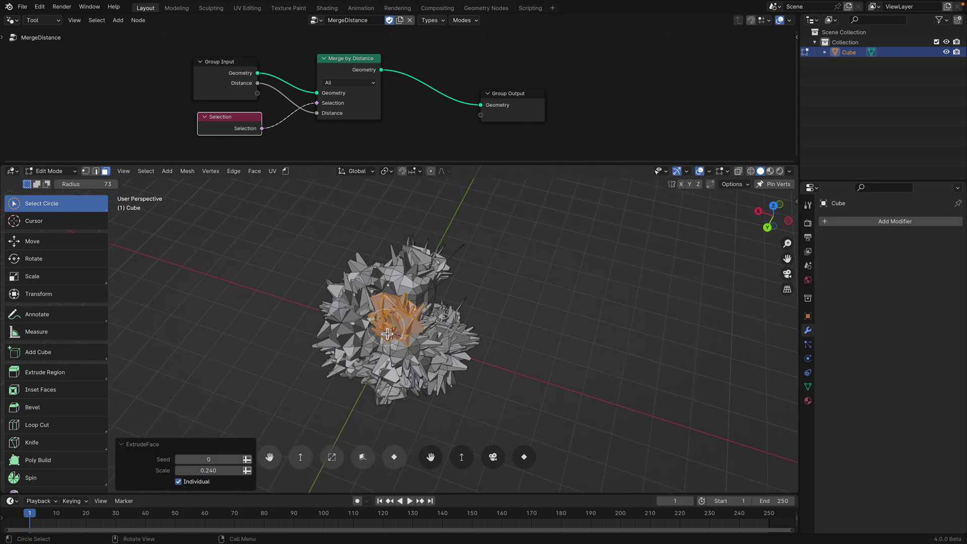
middle_click_drag(387, 334, 408, 323)
left_click_drag(407, 325, 403, 359)
key("shift+r")
middle_click_drag(410, 342, 450, 305)
scroll(452, 306, "up", 2)
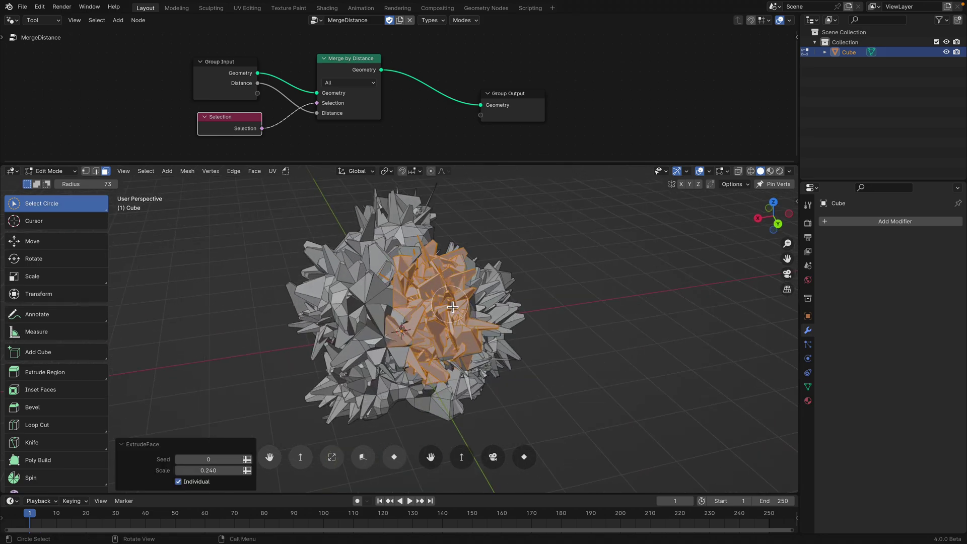
Remesh the whole mesh with VolumeMe, setting Adaptivity to 1.000 and Density to 0.930 and lowering the Voxel Amount
scroll(452, 307, "up", 2)
key("q")
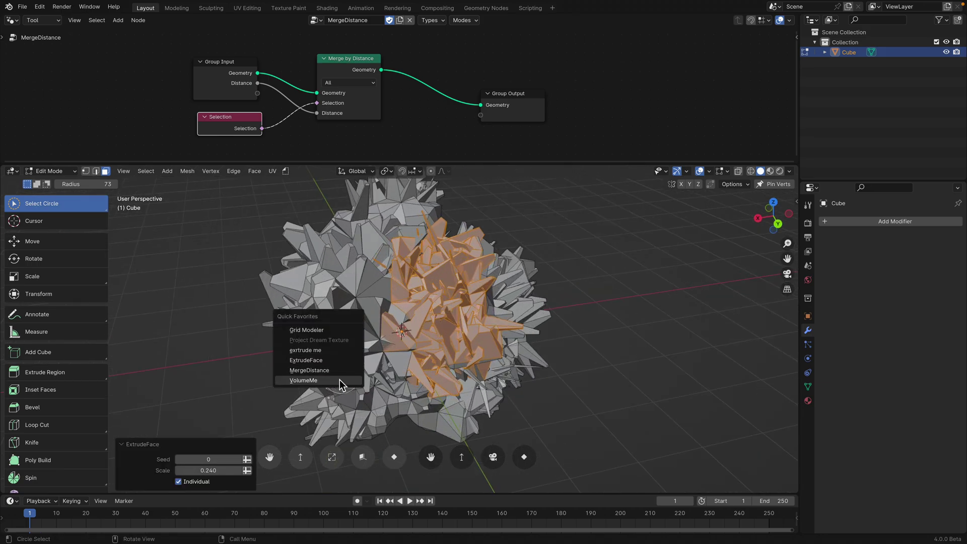
left_click(340, 380)
middle_click_drag(432, 357, 468, 345)
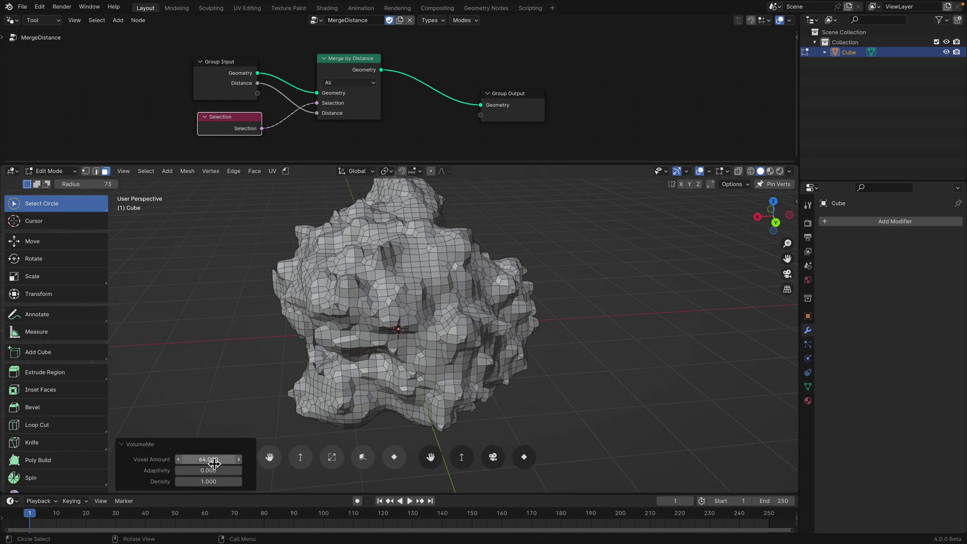
left_click_drag(214, 463, 204, 463)
mouse_move(212, 474)
left_mouse_down()
mouse_move(247, 481)
mouse_move(212, 481)
mouse_move(236, 459)
mouse_move(211, 459)
left_mouse_up()
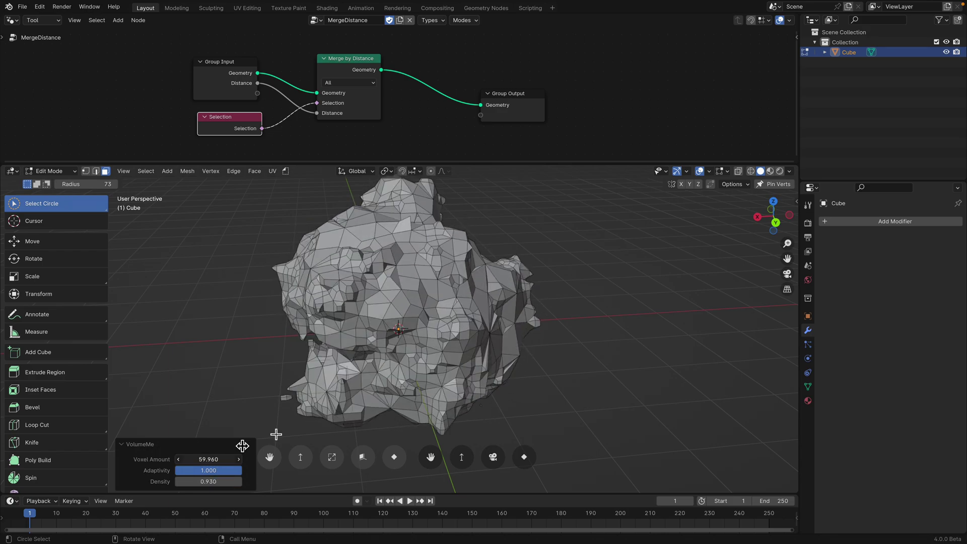
middle_click_drag(399, 358, 450, 364)
left_click_drag(223, 459, 198, 459)
Select two face patches on the remeshed surface and run ExtrudeFace on each
left_click_drag(327, 320, 387, 289)
middle_click_drag(395, 320, 383, 283)
key("q")
left_click(380, 301)
key("alt+z")
left_click_drag(383, 282, 347, 307)
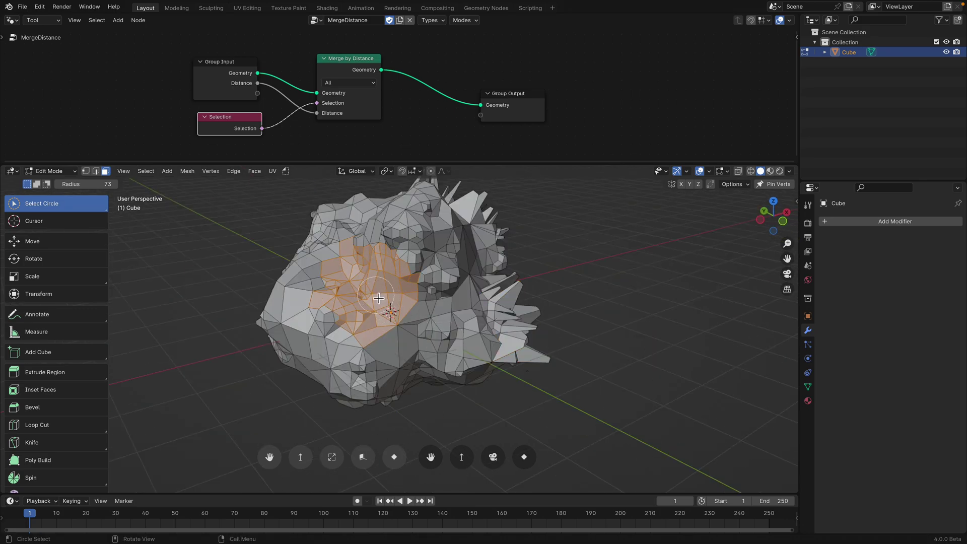
key("q")
left_click(340, 297)
Run ExtrudeFace on a face patch of the lower lobe and on another patch above the centre
middle_click_drag(339, 297, 377, 337)
mouse_move(377, 337)
left_mouse_down()
mouse_move(346, 388)
mouse_move(355, 366)
left_mouse_up()
key("q")
left_click(352, 362)
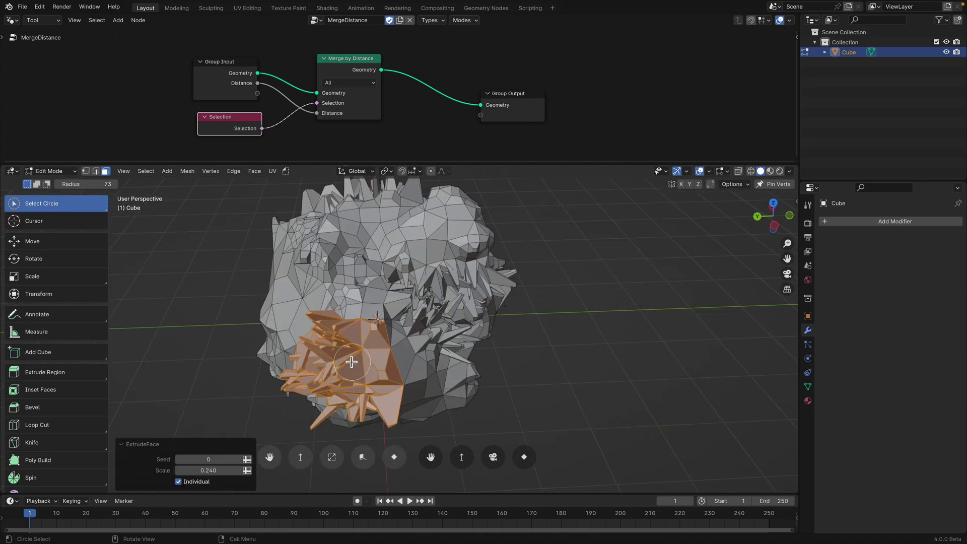
mouse_move(378, 287)
left_mouse_down()
mouse_move(389, 253)
mouse_move(394, 260)
left_mouse_up()
middle_click_drag(395, 260, 477, 174)
key("q")
left_click(414, 292)
Extrude three neighbouring face patches on the lower part of the mesh with ExtrudeFace
left_click(356, 353)
key("q")
left_click(358, 352)
left_click(386, 360)
key("q")
left_click(386, 360)
left_click(403, 332)
key("q")
left_click(406, 329)
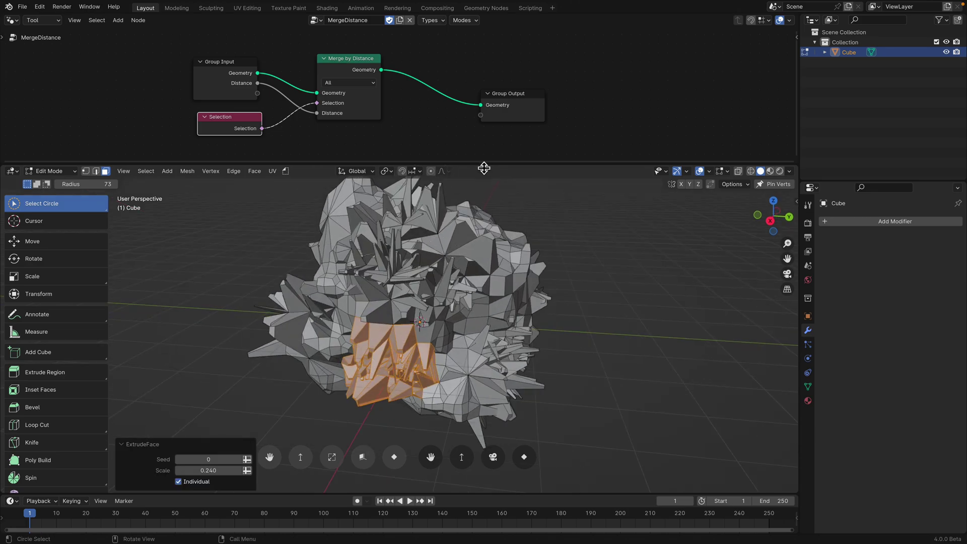
Enlarge the node editor and look through the available Simulation, Material and Mesh node categories
left_click_drag(485, 168, 487, 230)
key("shift+a")
mouse_move(478, 77)
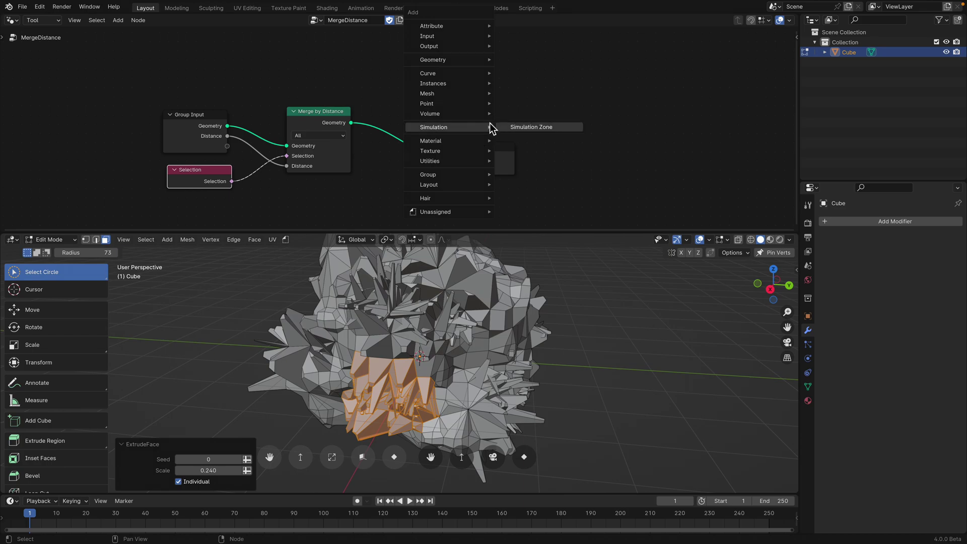
key("shift+a")
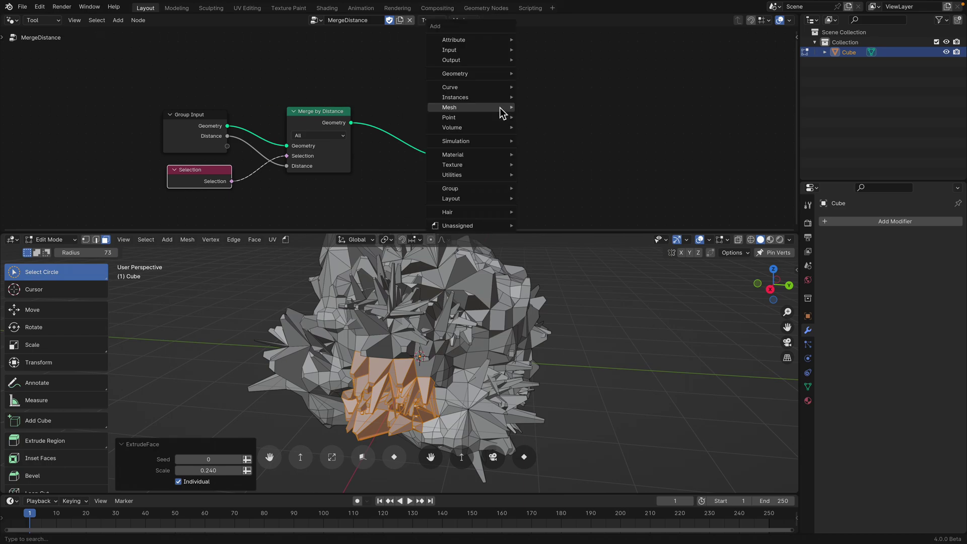
mouse_move(498, 158)
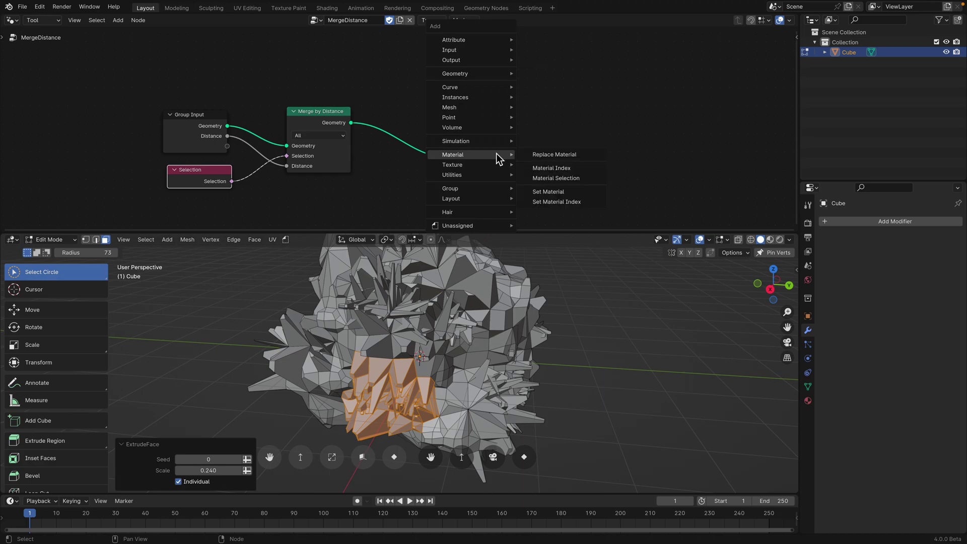
mouse_move(494, 111)
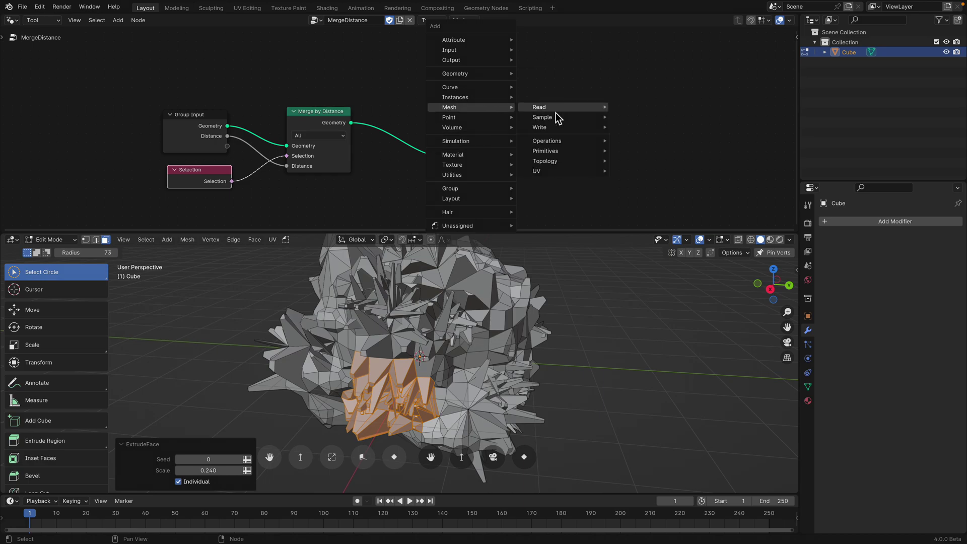
mouse_move(561, 163)
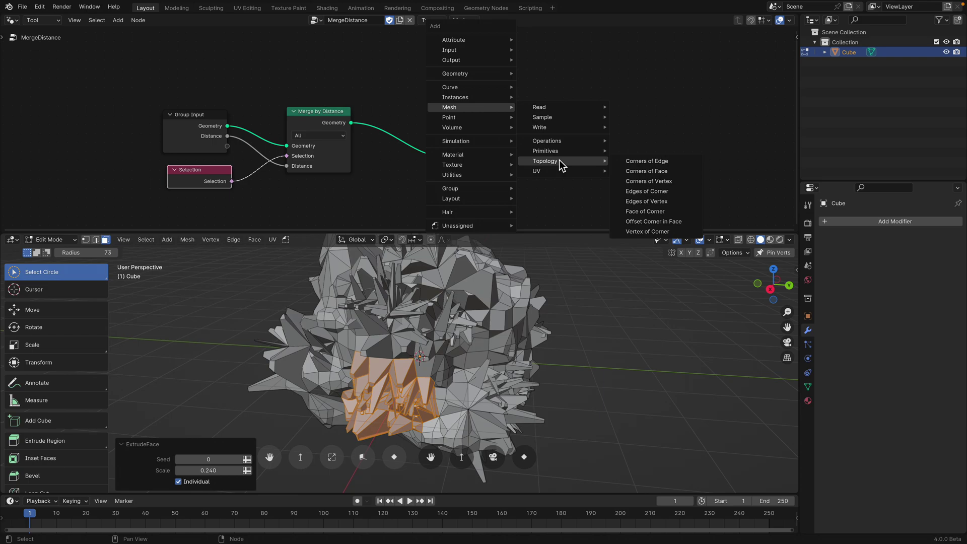
left_click(384, 76)
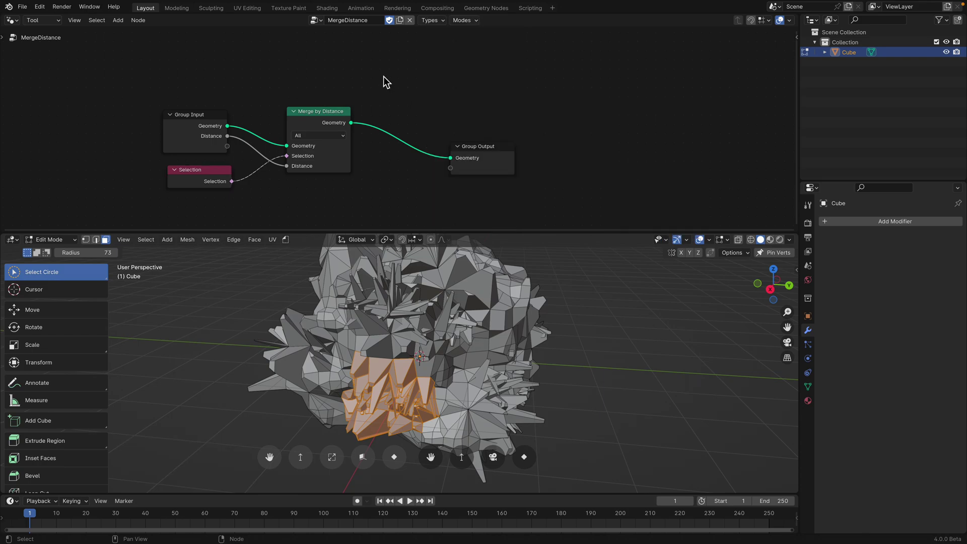
Search the available nodes for selection and examine the Set Selection node's description
key("shift+a")
mouse_move(504, 86)
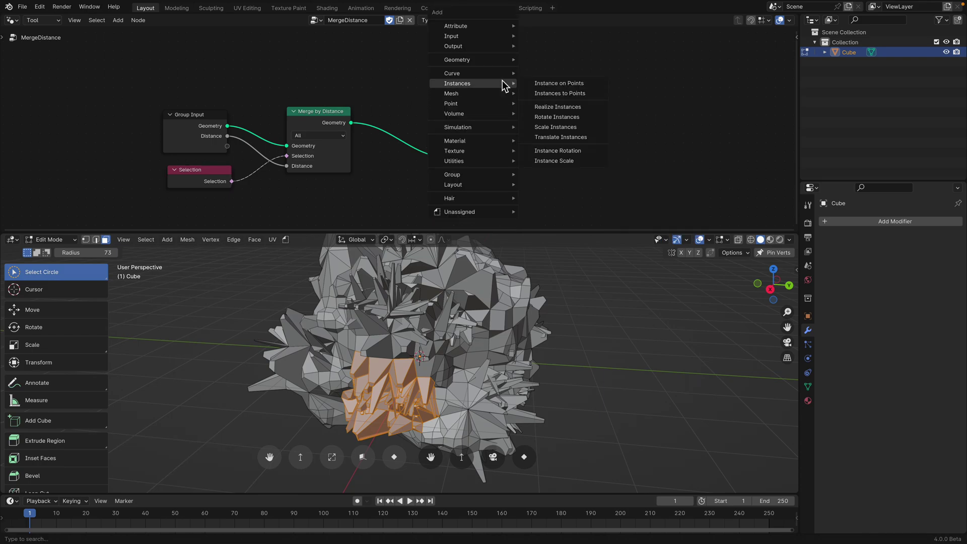
type("selec")
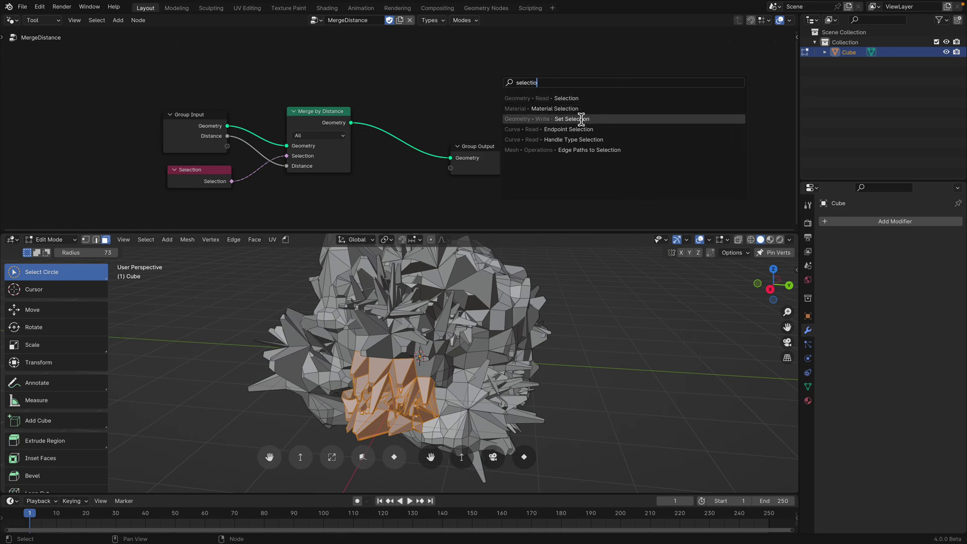
type("tio")
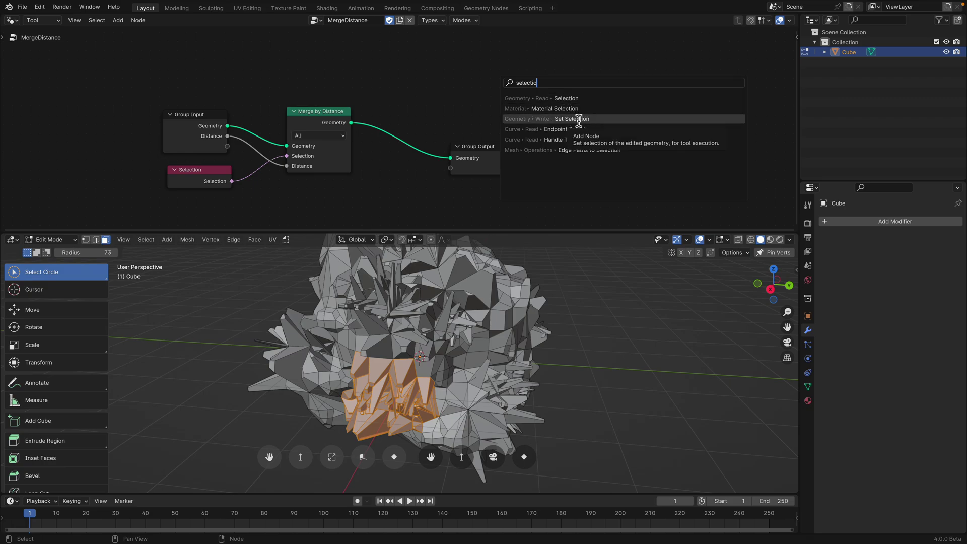
Open the ExtrudeFace node tree, make room before the Group Output, and add a Set Selection node
left_click(315, 20)
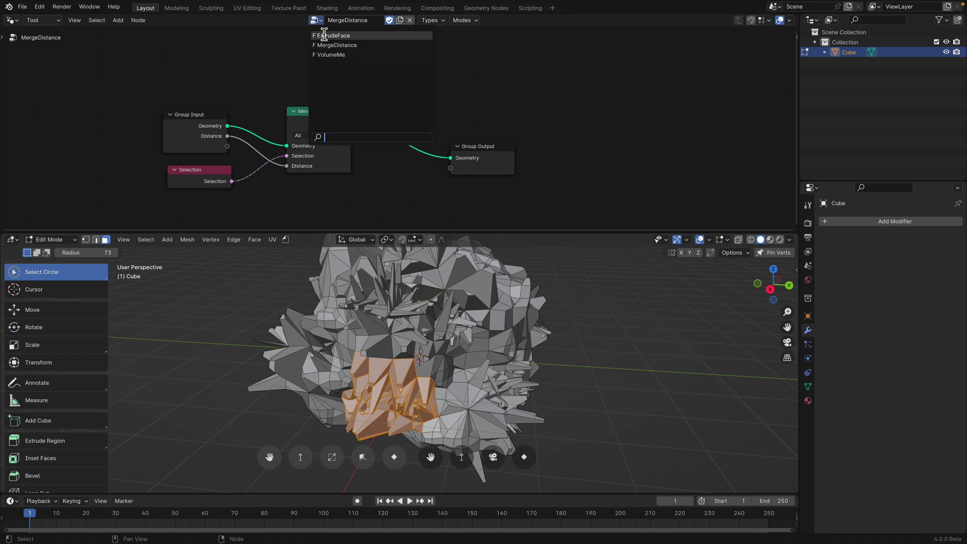
left_click(324, 36)
left_click_drag(577, 122, 652, 122)
middle_click_drag(551, 99, 462, 116)
key("shift+a")
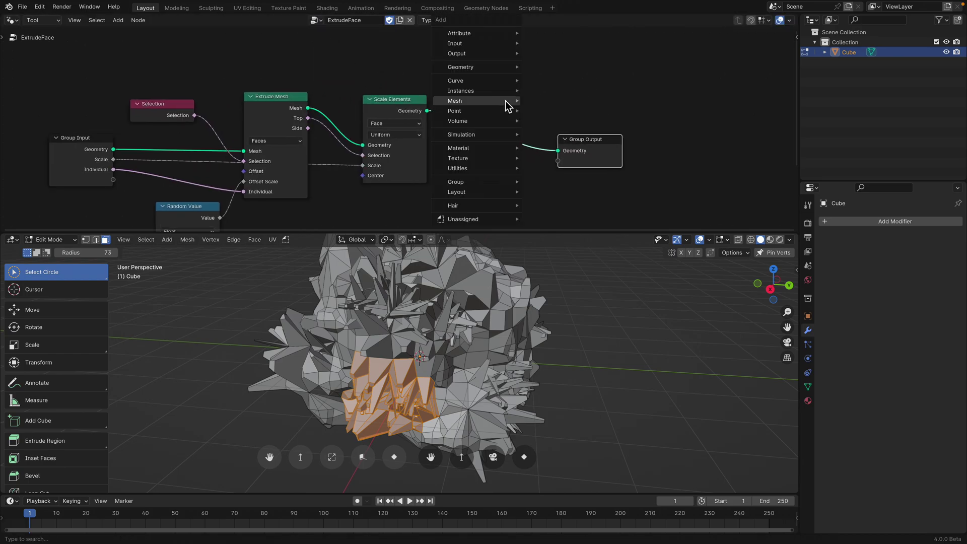
type("s")
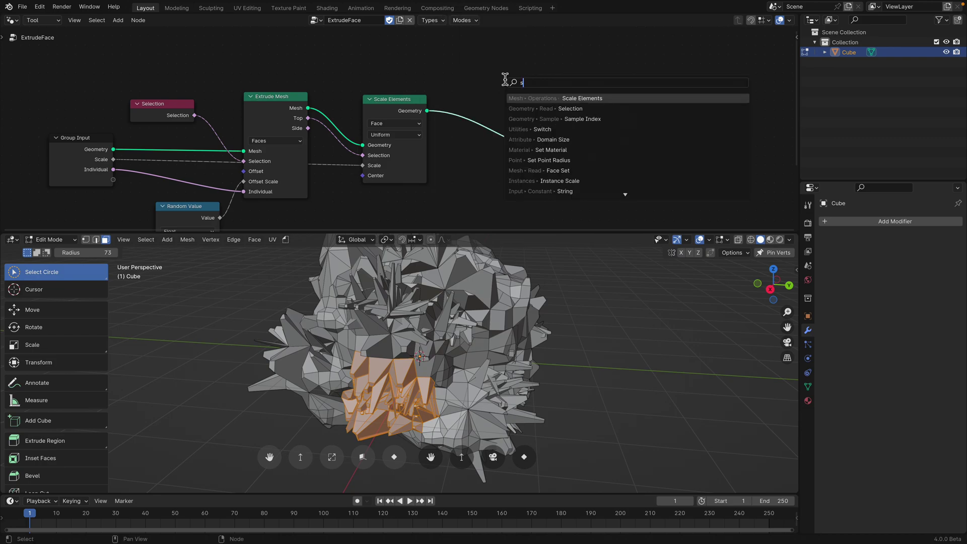
type("et se")
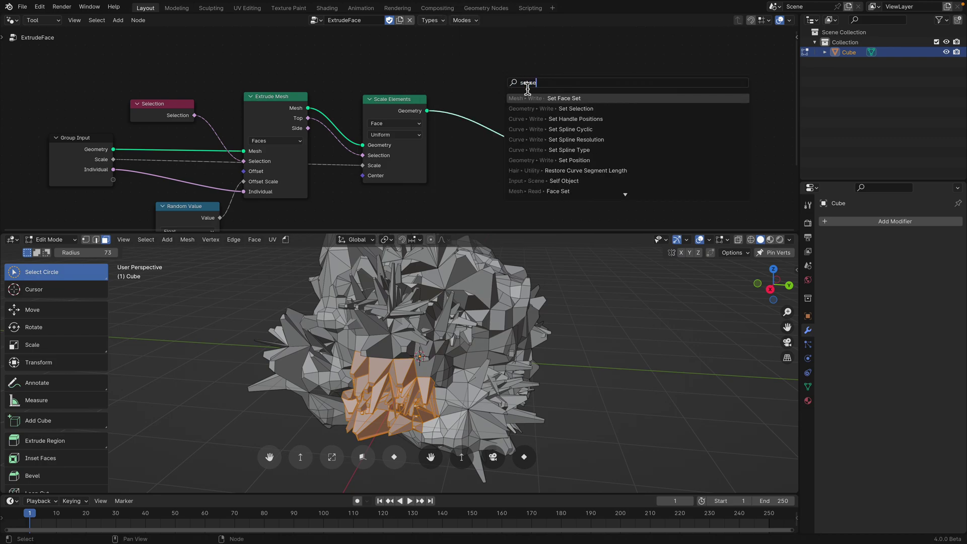
type("le")
key("Return")
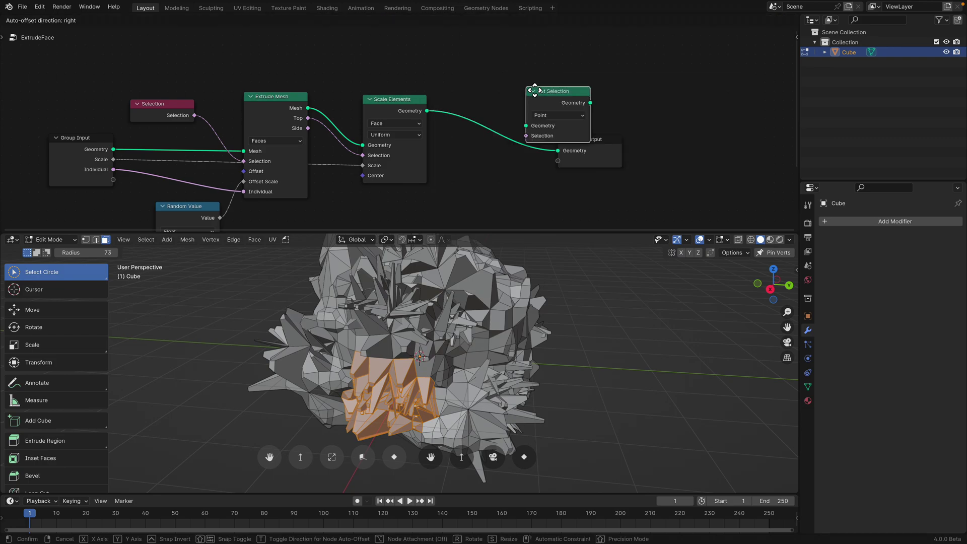
left_click(517, 76)
Wire the Set Selection node's geometry between Scale Elements and Group Output
left_click_drag(597, 149, 644, 151)
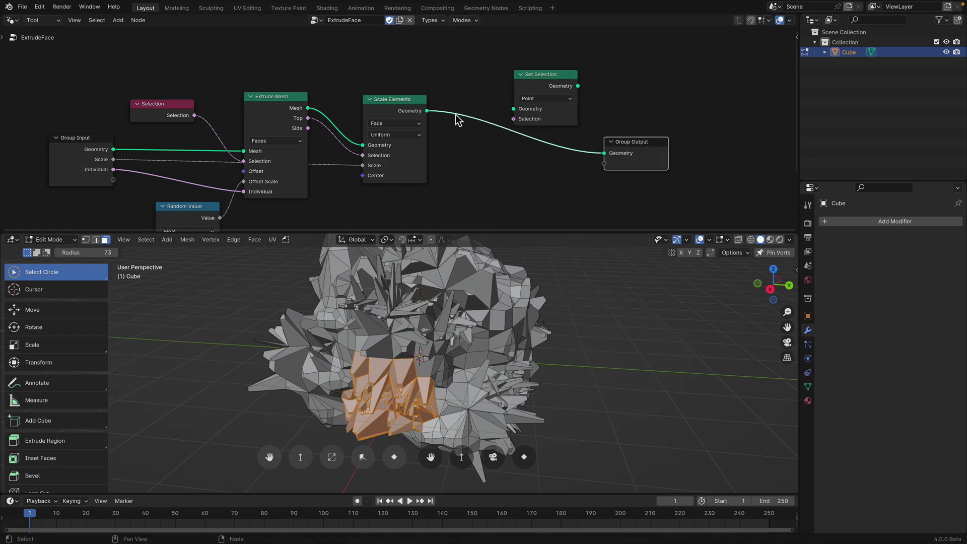
left_click(431, 114)
left_click_drag(512, 108, 514, 109)
left_click_drag(561, 74, 547, 55)
left_click_drag(607, 158, 606, 155)
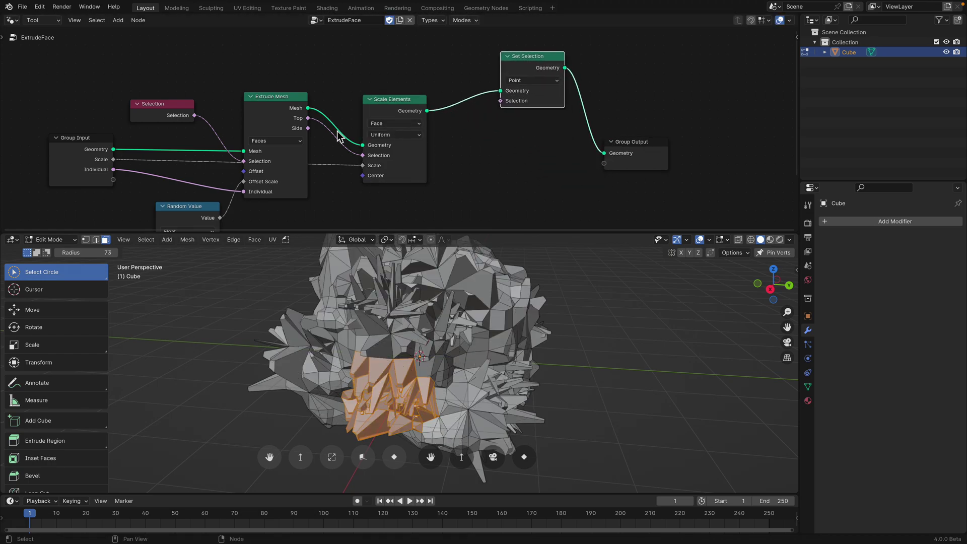
Link Extrude Mesh's Top output to Set Selection's Selection input, reposition Scale Elements, save the file, and re-enlarge the 3D viewport
left_click_drag(308, 119, 489, 106)
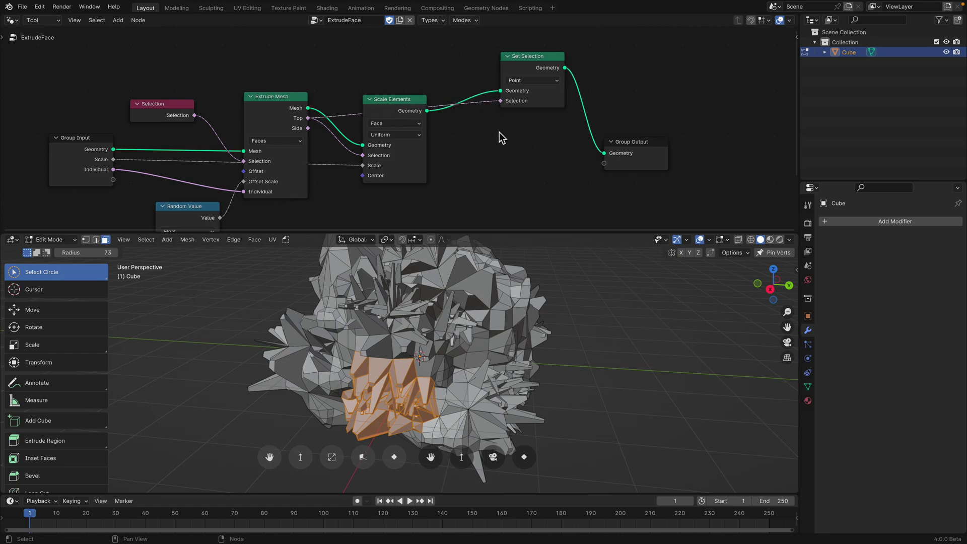
left_click_drag(400, 116, 364, 129)
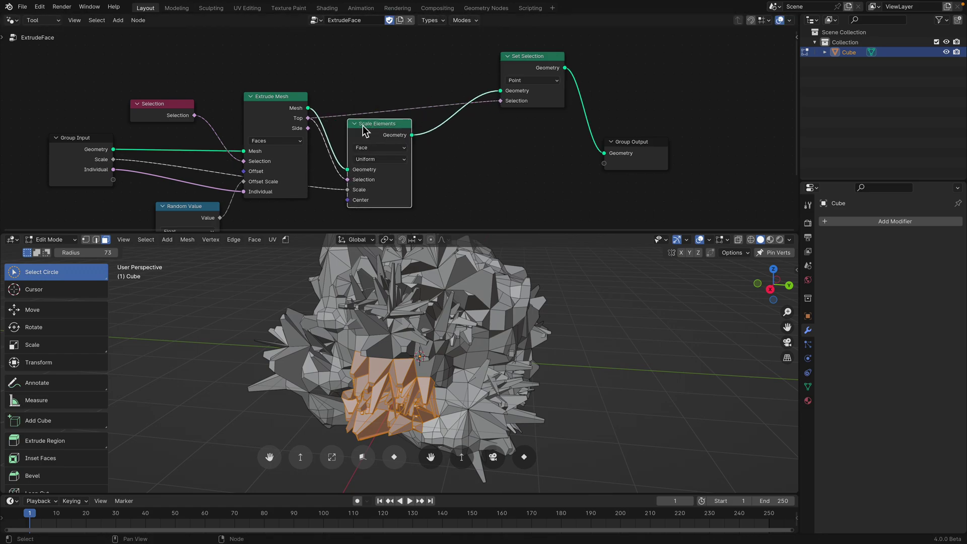
key("ctrl+s")
left_click_drag(493, 234, 493, 166)
Clear the selection, select a patch of faces on the mesh's upper lobe, and run the updated ExtrudeFace on it
middle_click_drag(454, 262, 486, 262)
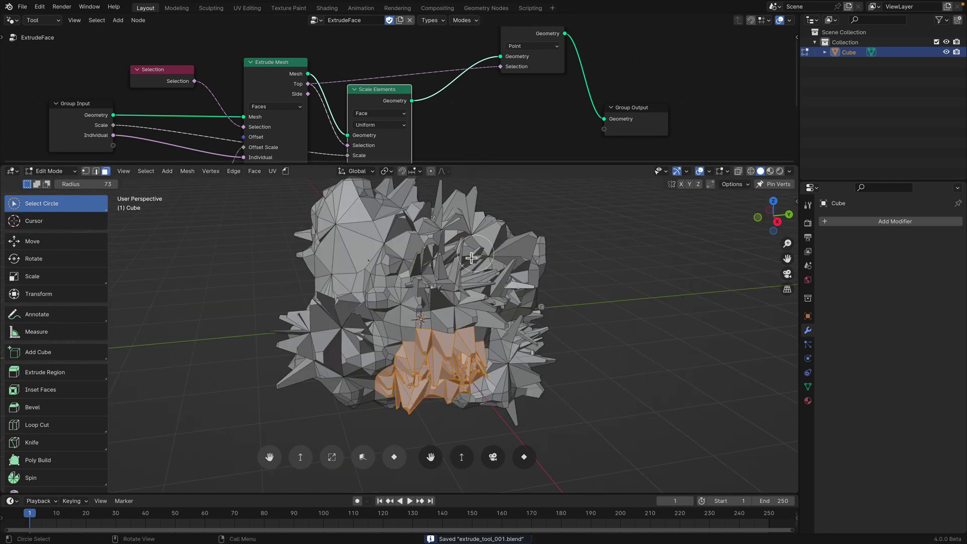
key("a")
key("a")
middle_click_drag(352, 262, 398, 262)
mouse_move(373, 297)
left_mouse_down()
mouse_move(367, 240)
mouse_move(393, 227)
left_mouse_up()
key("q")
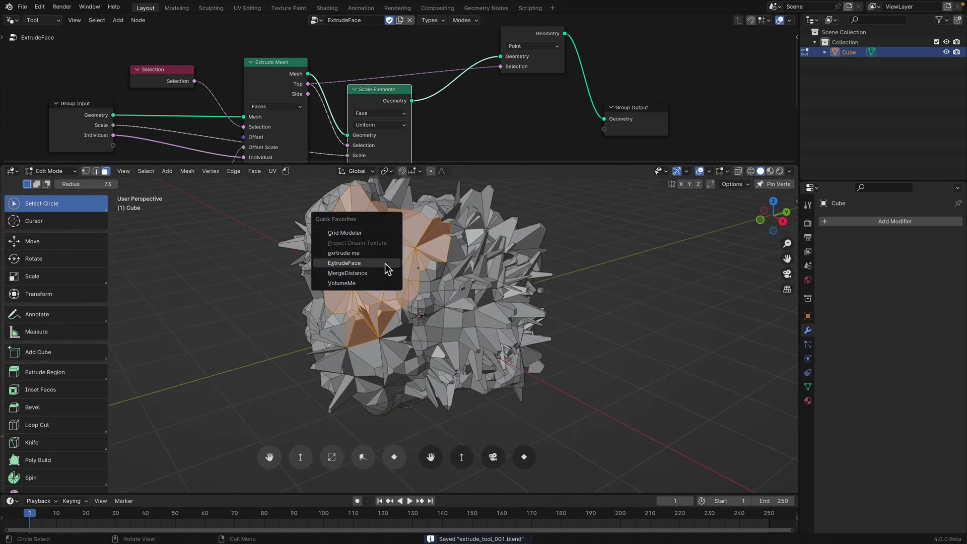
left_click(344, 263)
middle_click_drag(345, 263, 456, 287)
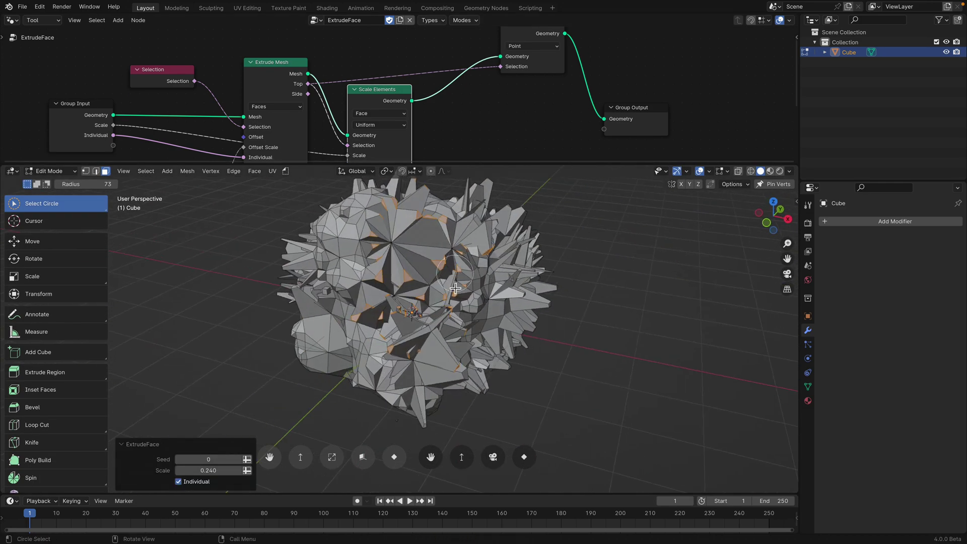
Set the ExtrudeFace scale to 0.520, run ExtrudeFace again on the selected top faces, and increase the new extrusion's scale
left_click_drag(216, 470, 267, 471)
middle_click_drag(427, 354, 437, 340)
key("q")
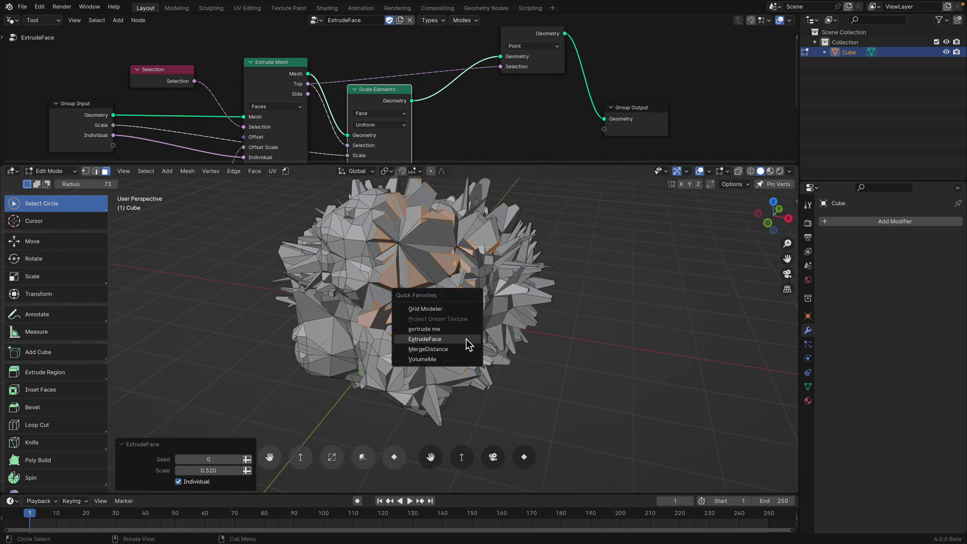
left_click(466, 339)
left_click_drag(225, 471, 323, 470)
Run ExtrudeFace again with a scale of 1.080, and run it once more on the resulting top faces at scale 0.240
key("q")
left_click(462, 393)
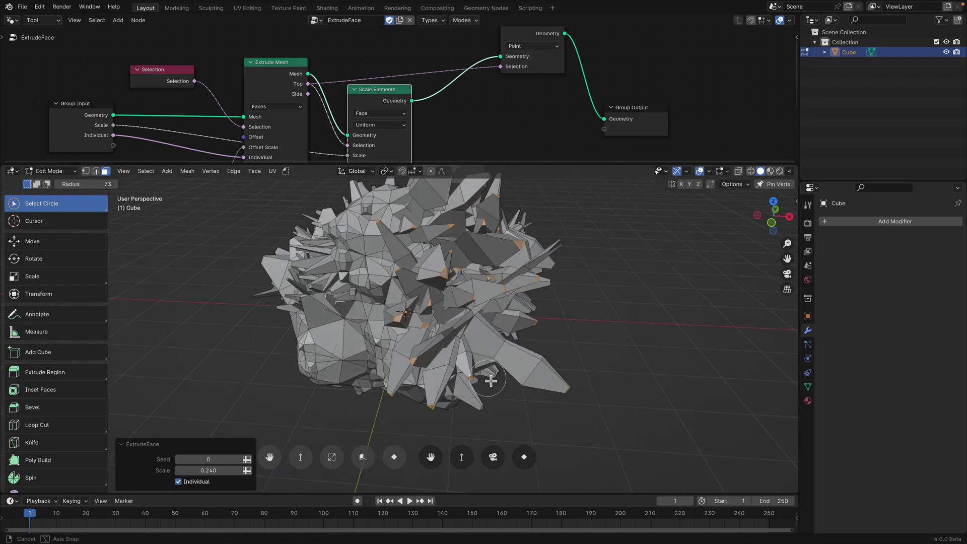
left_click_drag(217, 471, 242, 470)
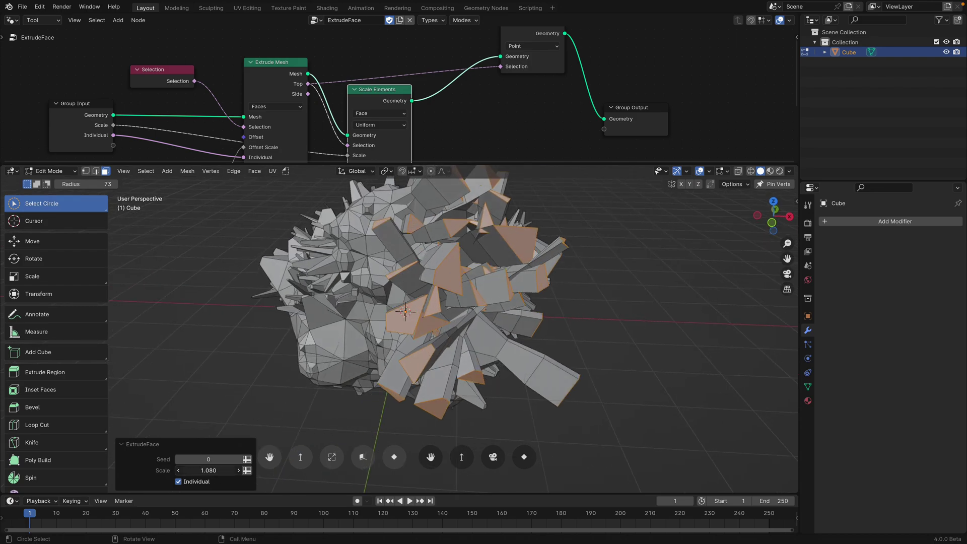
key("q")
left_click(499, 371)
middle_click_drag(499, 371, 378, 324)
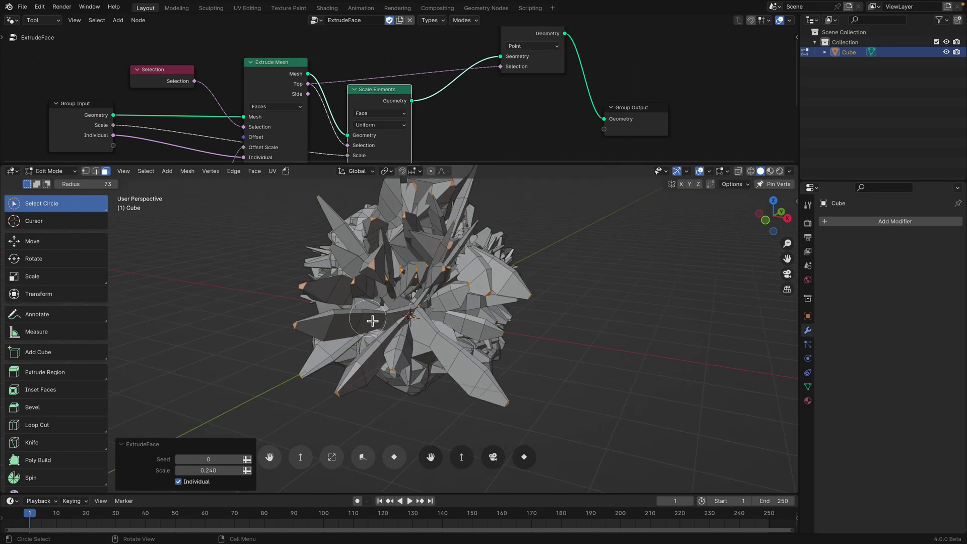
Grow the face selection from the spike tips twice with Select More
left_click(253, 171)
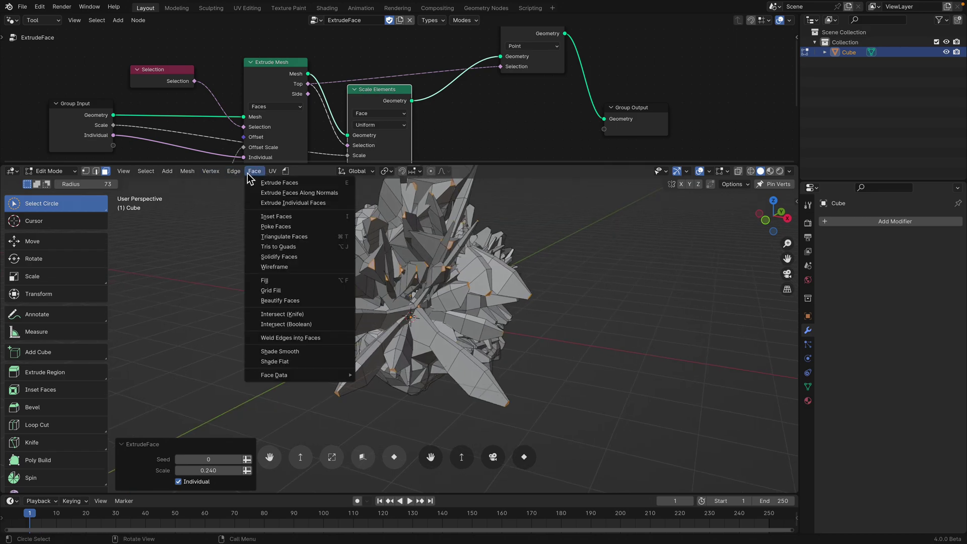
mouse_move(240, 174)
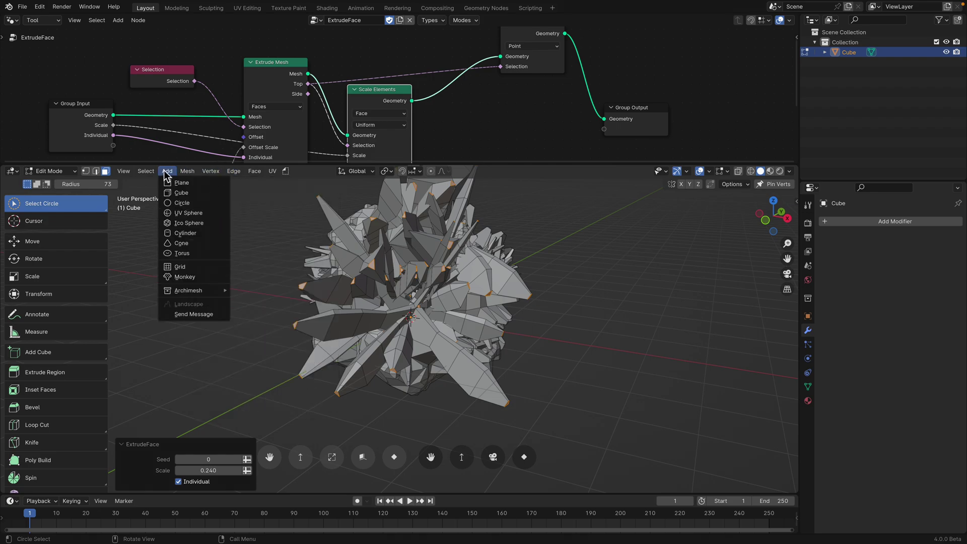
mouse_move(147, 171)
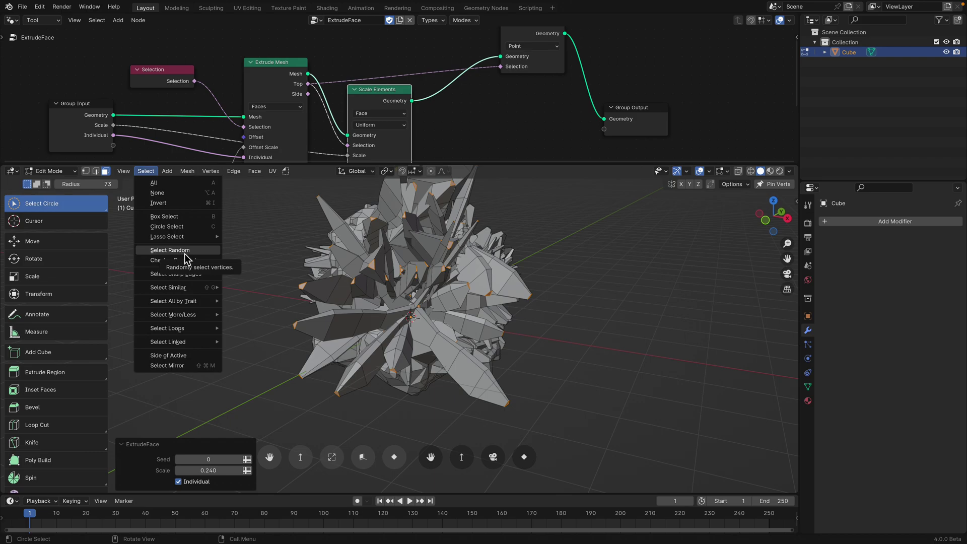
mouse_move(199, 341)
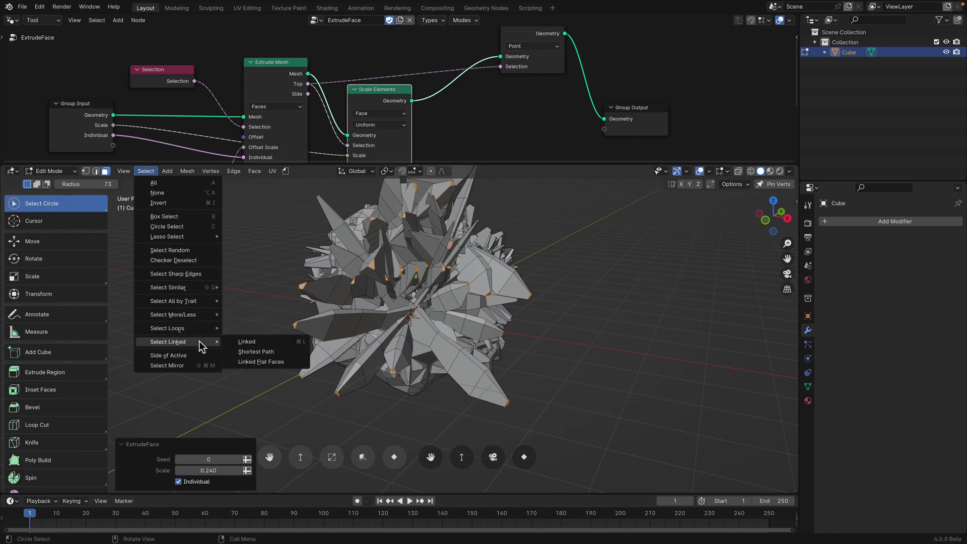
mouse_move(201, 315)
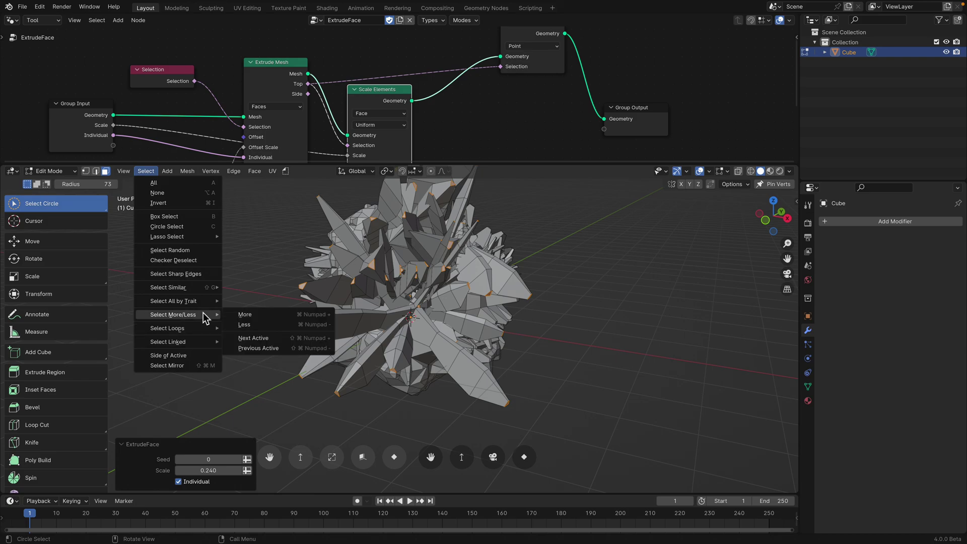
left_click(246, 315)
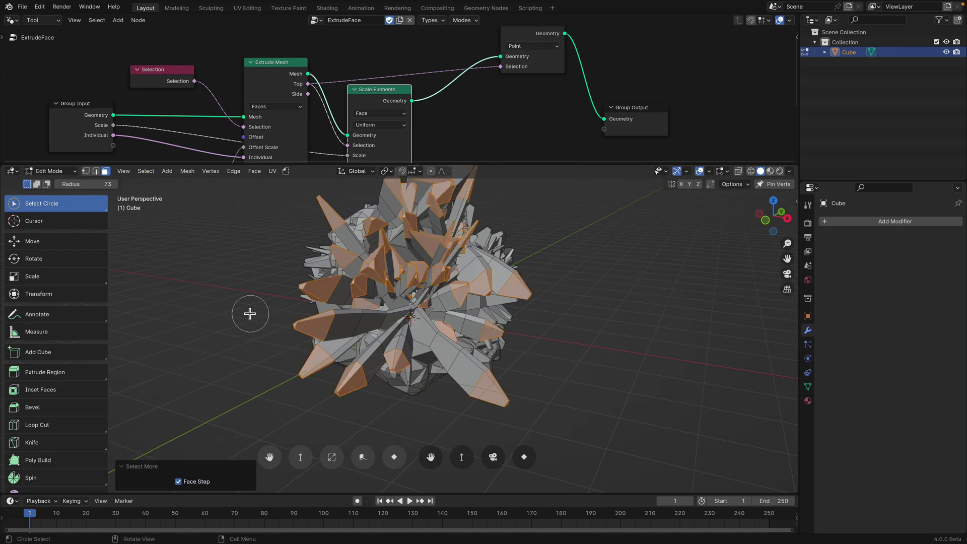
left_click(167, 171)
mouse_move(155, 173)
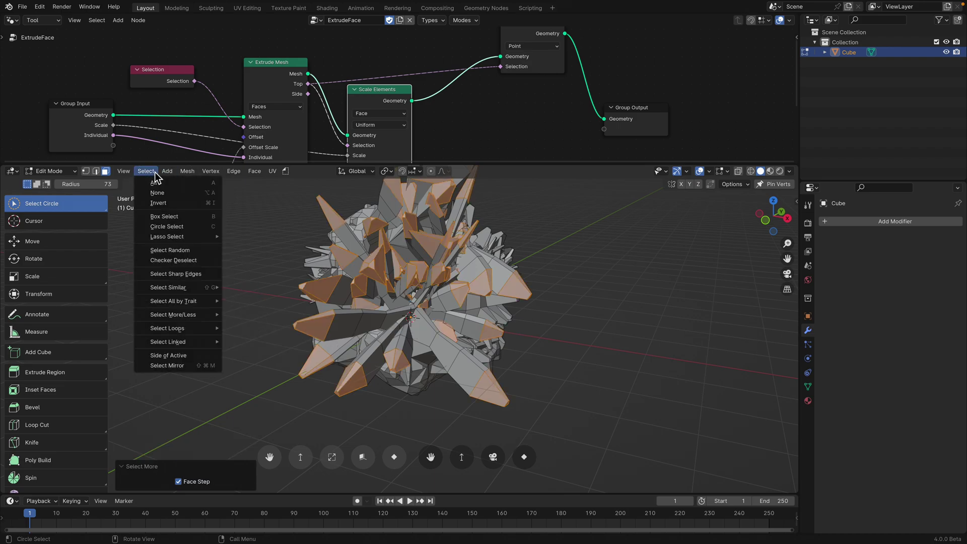
mouse_move(184, 315)
left_click(248, 317)
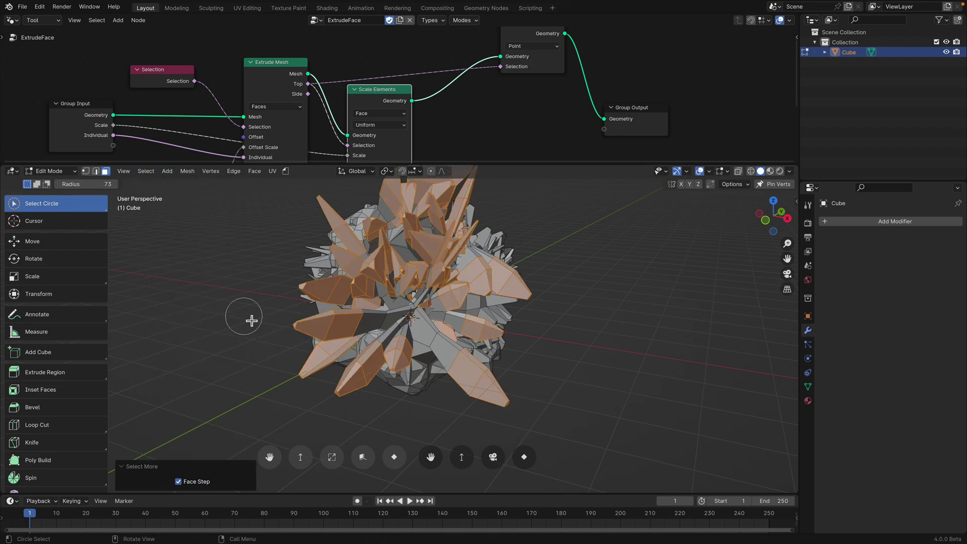
Run ExtrudeFace on the grown spike selection and adjust its scale
middle_click_drag(396, 328, 389, 331)
right_click(513, 359)
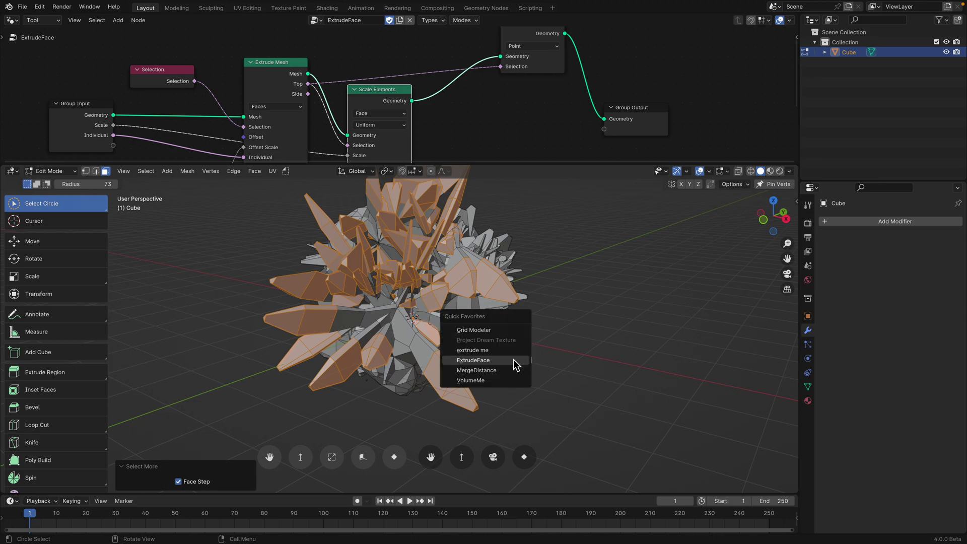
left_click(513, 359)
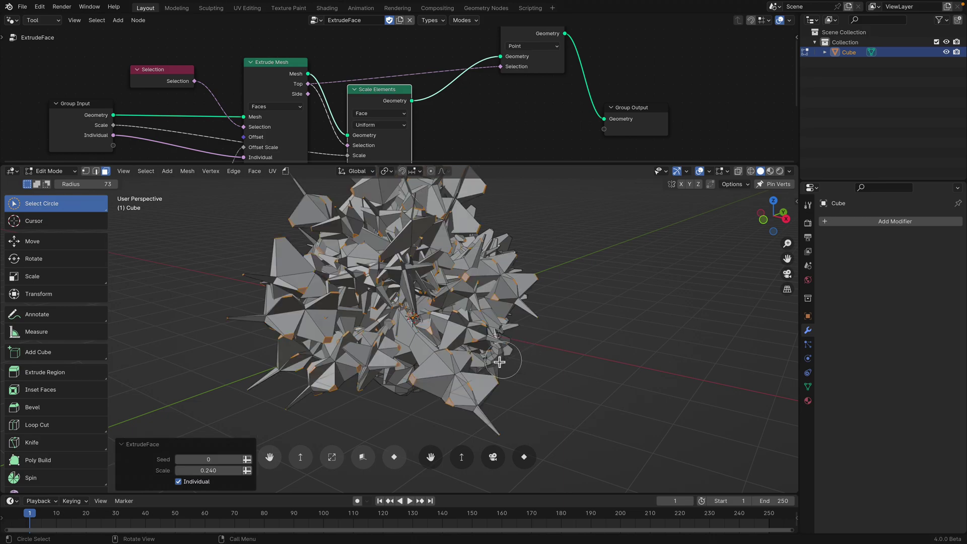
middle_click_drag(499, 362, 232, 469)
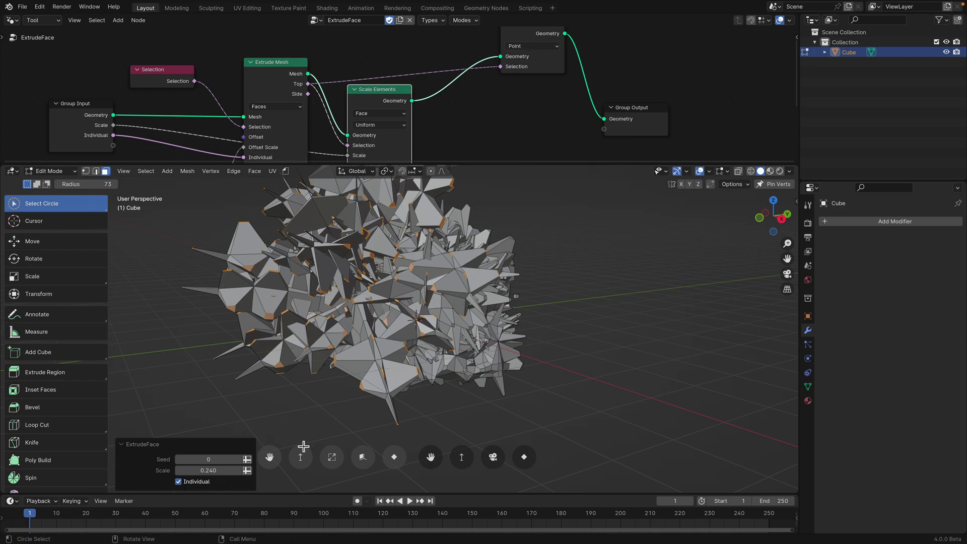
middle_click_drag(303, 447, 343, 436)
left_click_drag(210, 475, 247, 459)
middle_click_drag(439, 370, 502, 359)
Return the mesh to Object Mode and save the file
key("Tab")
key("ctrl+s")
middle_click_drag(445, 328, 630, 317)
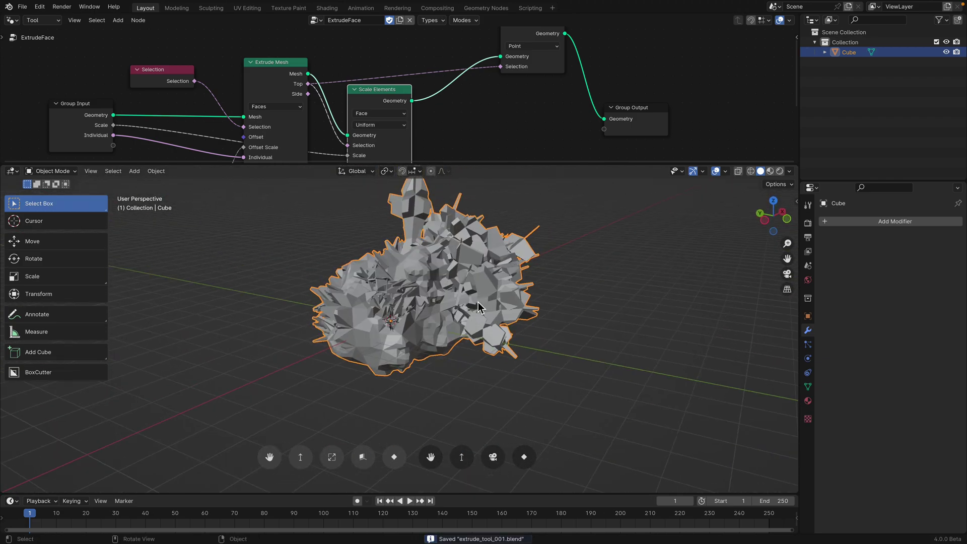
middle_click_drag(480, 302, 457, 201)
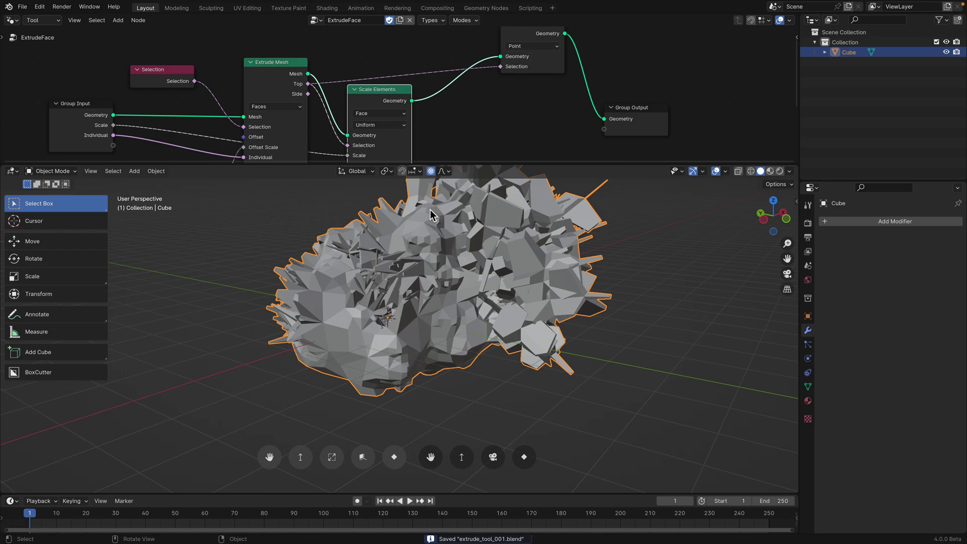
Enlarge the node editor and move the Extrude Mesh and Selection nodes upward to tidy the ExtrudeFace tree
left_click_drag(468, 165, 469, 245)
scroll(470, 184, "down", 2)
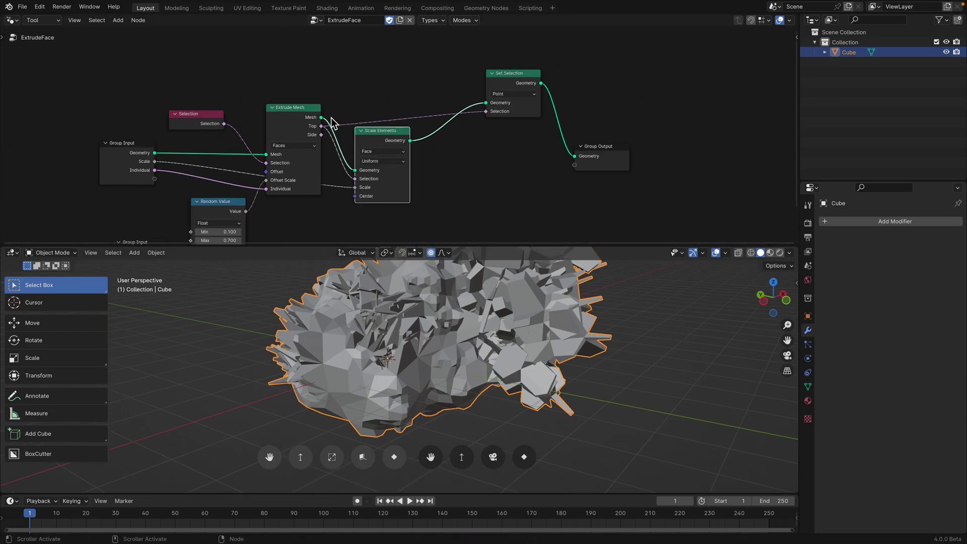
left_click_drag(311, 117, 309, 82)
left_click_drag(202, 119, 188, 108)
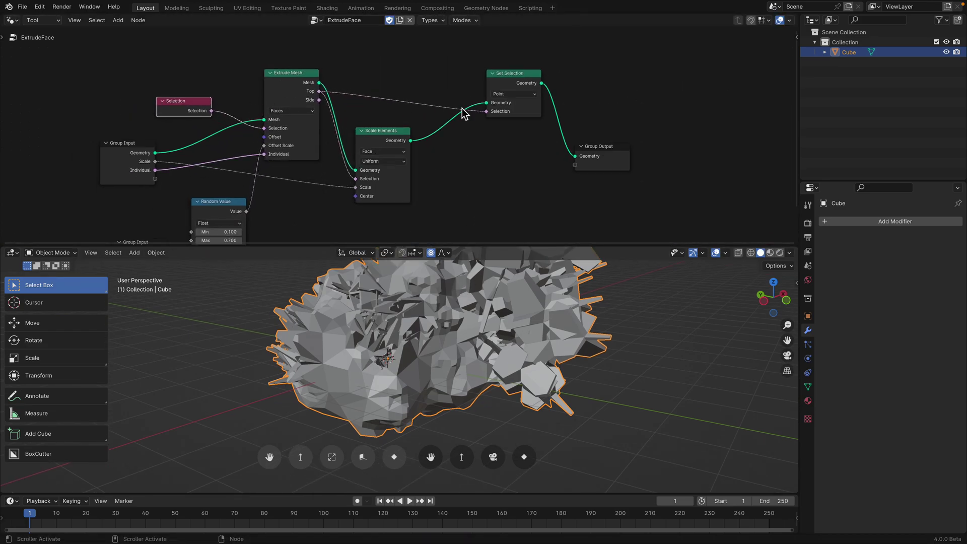
middle_click_drag(464, 114, 511, 129)
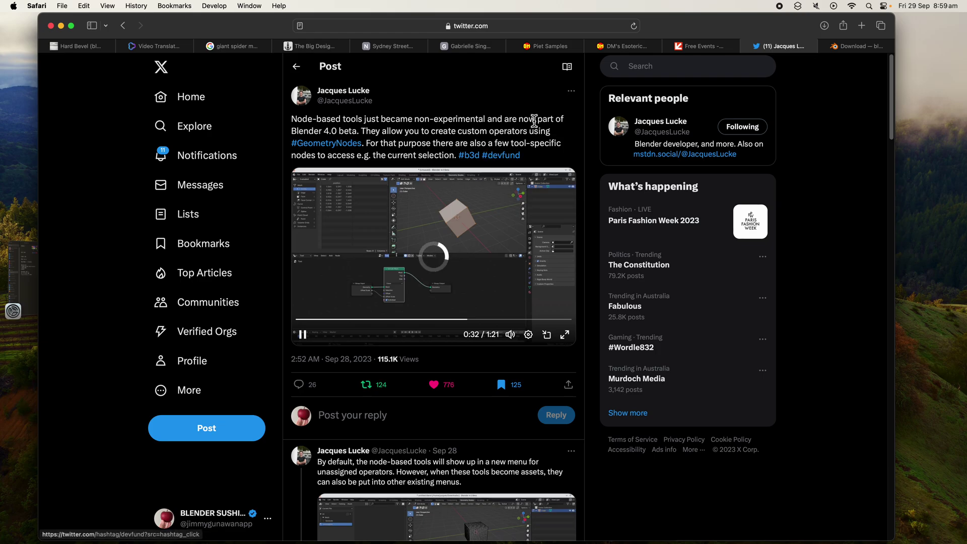
In Safari, open the Daily Builds page from the Blender download page's experimental section, and return to the node-based tools post
left_click(854, 49)
scroll(564, 198, "up", 10)
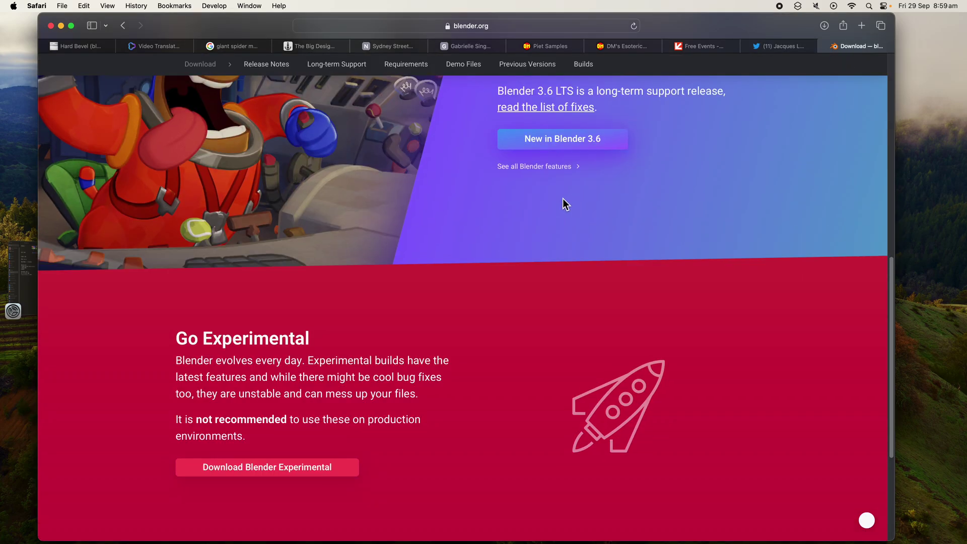
scroll(486, 230, "down", 5)
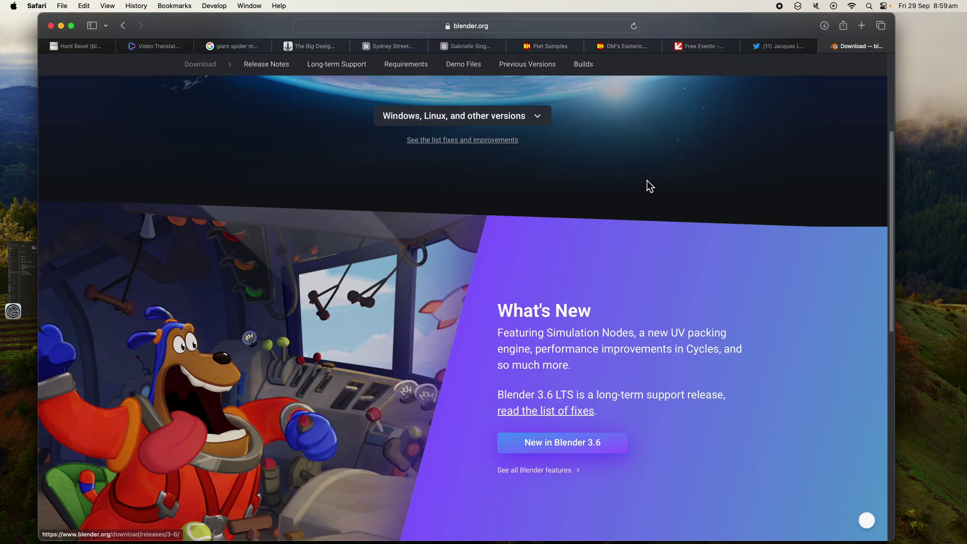
scroll(685, 151, "up", 5)
scroll(605, 226, "down", 10)
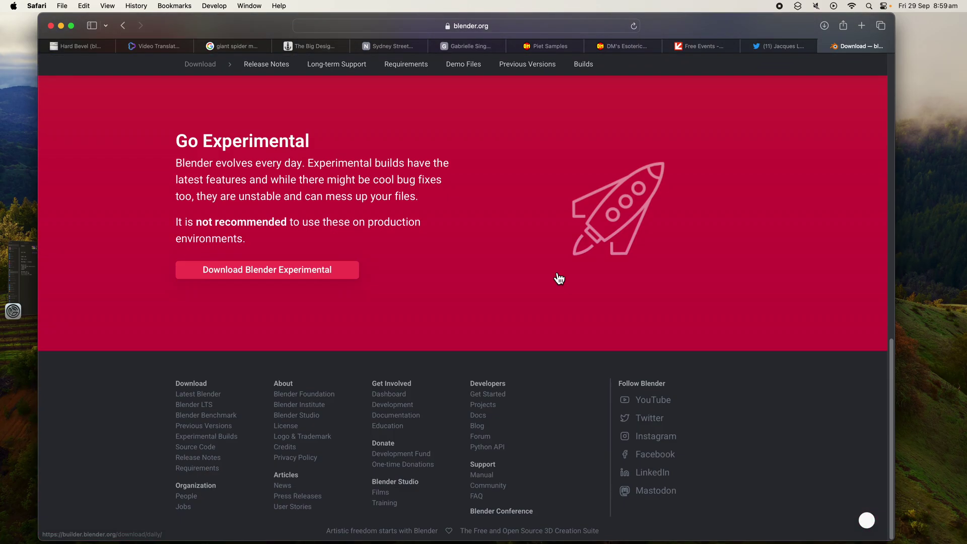
left_click(310, 271)
scroll(352, 323, "up", 2)
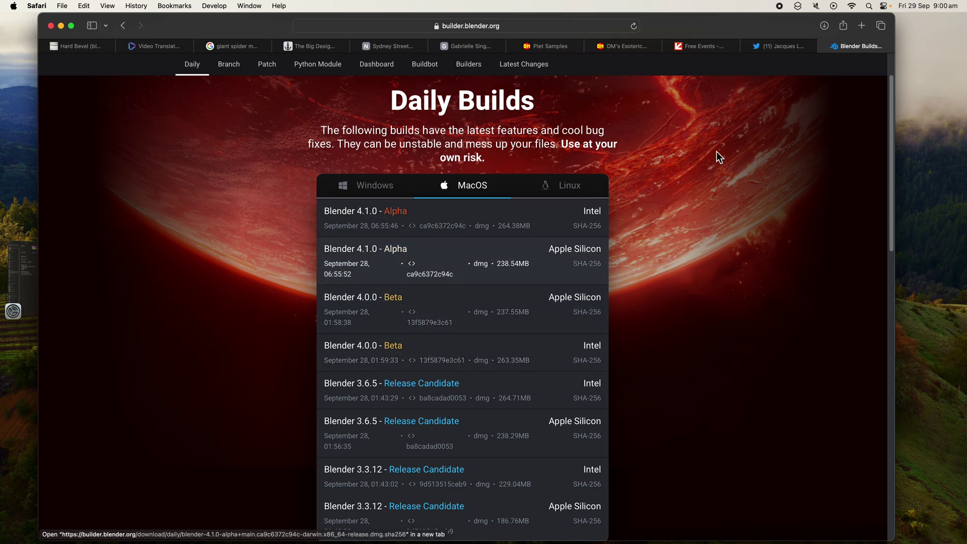
left_click(778, 49)
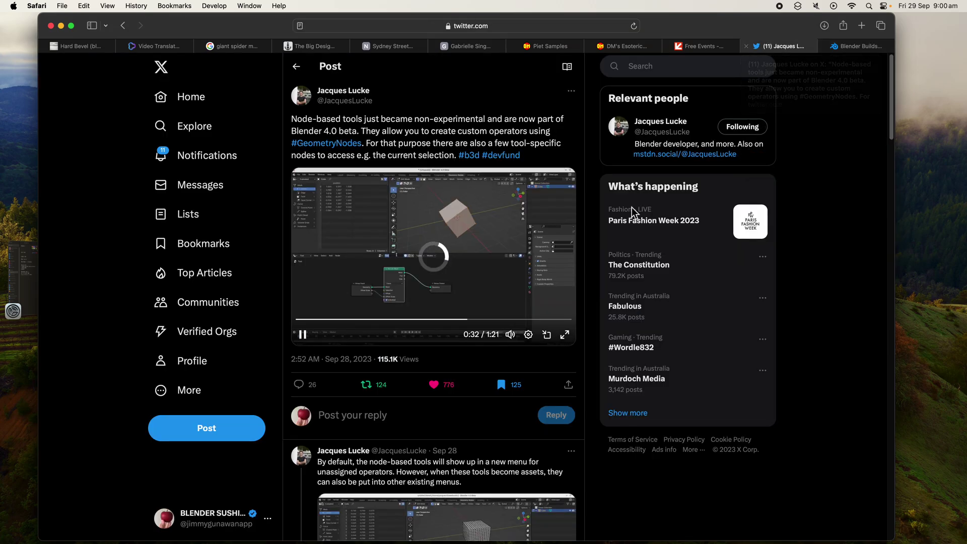
Switch back to Blender, save the file, and enlarge the 3D viewport to show the whole spiky mesh
key("ctrl+Right")
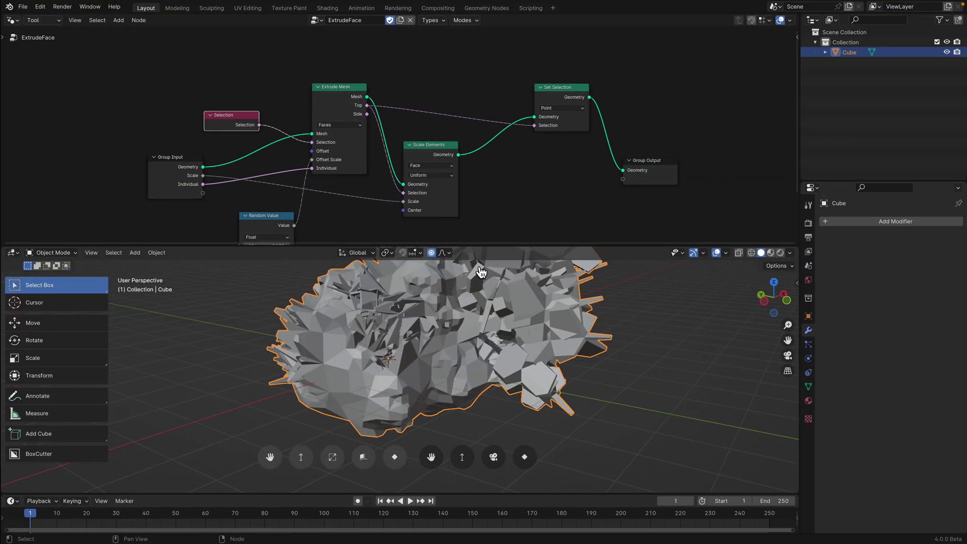
middle_click_drag(481, 274, 504, 361)
scroll(504, 361, "down", 1)
middle_click_drag(466, 341, 445, 363, "shift")
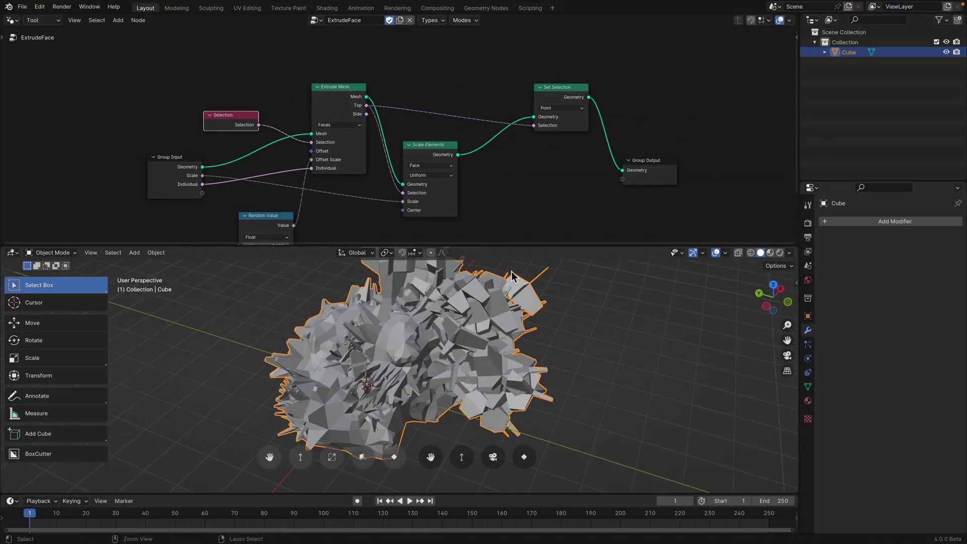
key("ctrl+s")
left_click_drag(519, 247, 512, 149)
middle_click_drag(494, 196, 533, 305)
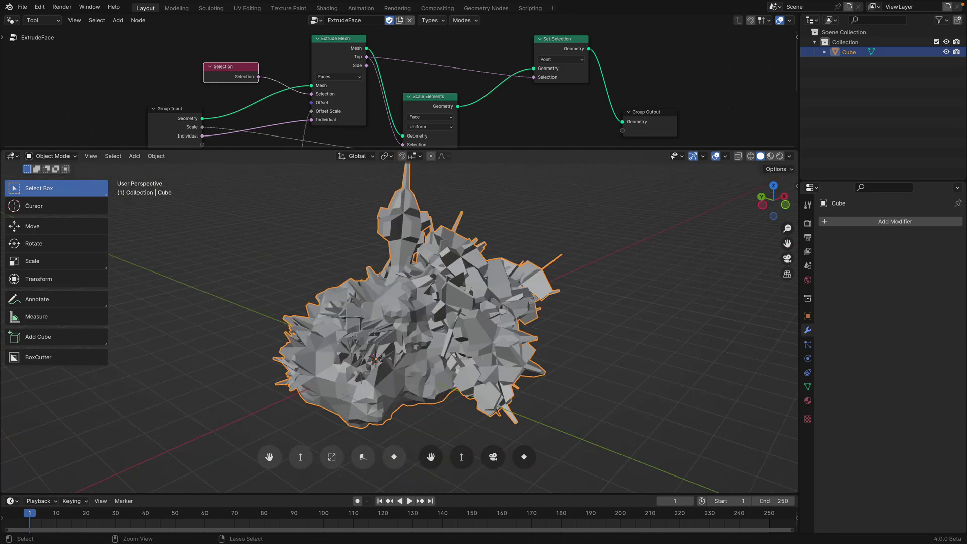